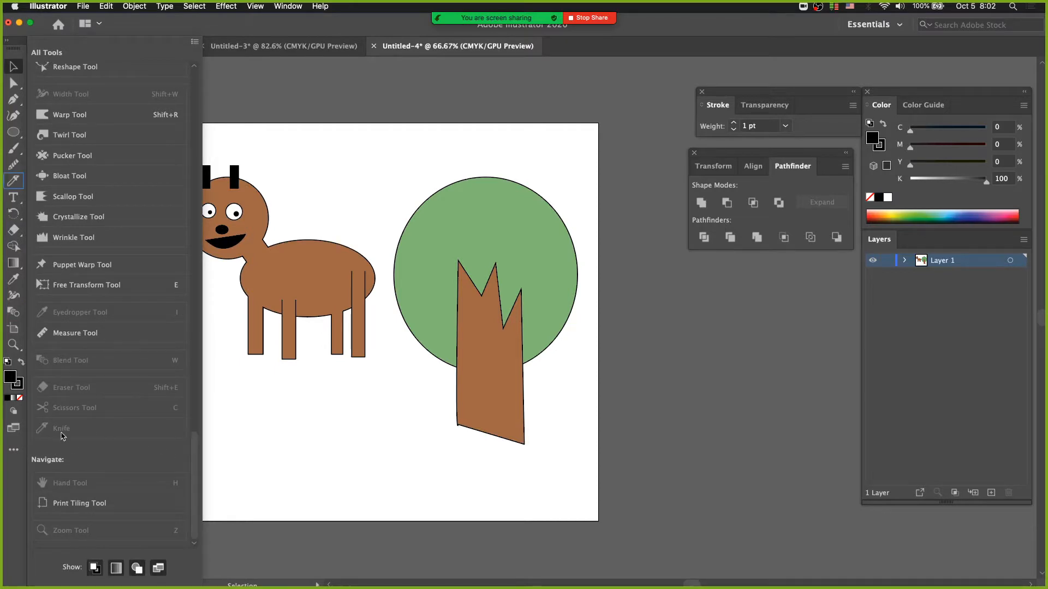
Step: Remove the Knife tool from the toolbar, and add it back above the Type tool
left_click_drag(14, 181, 80, 431)
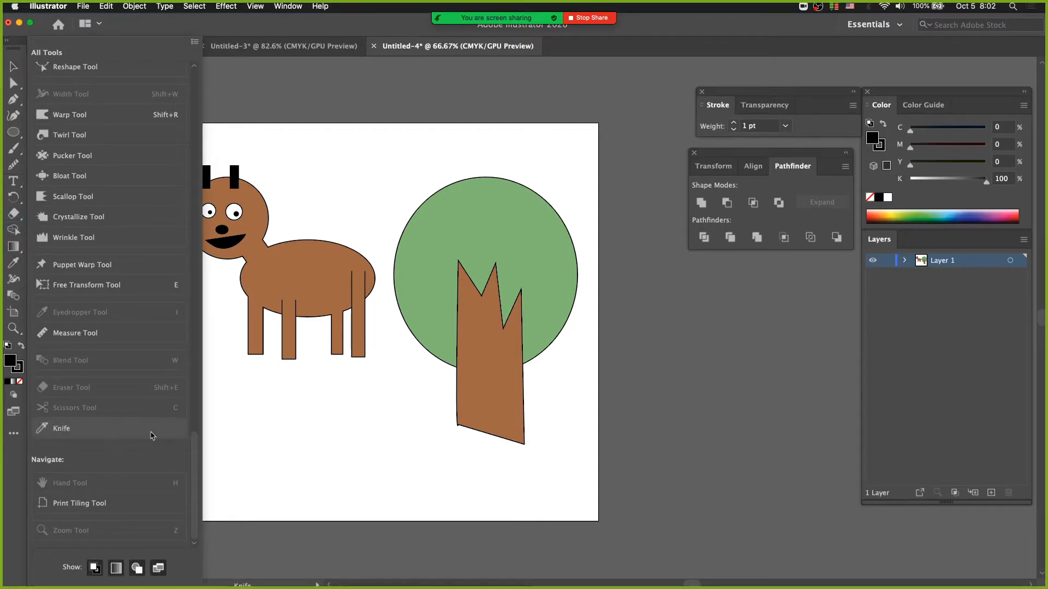
left_click(15, 436)
left_click(15, 436)
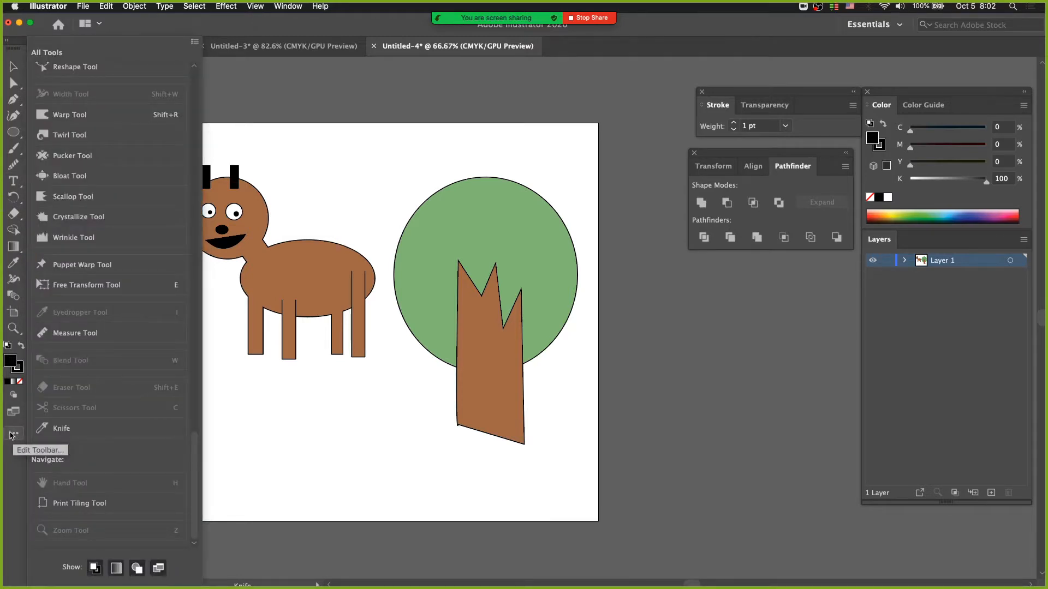
mouse_move(65, 428)
left_mouse_down()
mouse_move(33, 305)
mouse_move(18, 177)
left_mouse_up()
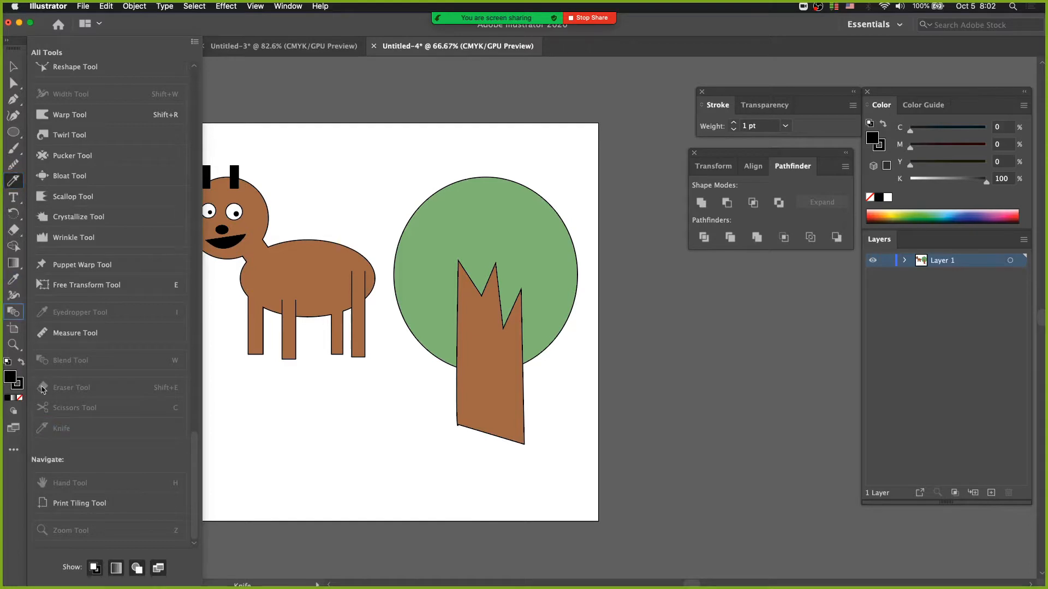
left_click(9, 455)
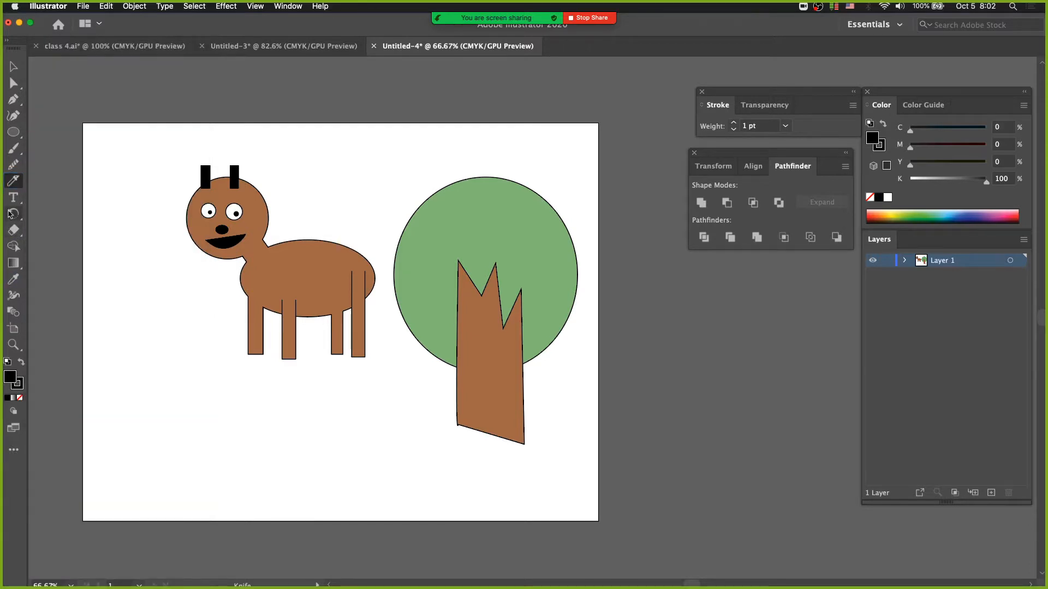
Step: Draw a large upright ellipse below the animal's head and lower its side anchor points to form an egg shape
left_click(12, 182)
left_click(13, 135)
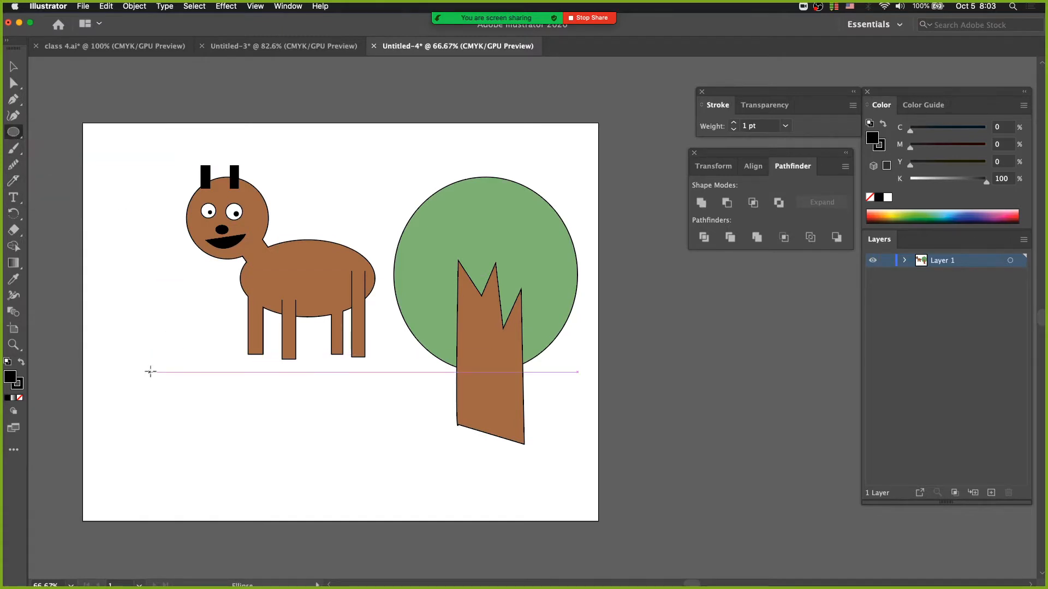
left_click_drag(152, 366, 268, 499)
key("a")
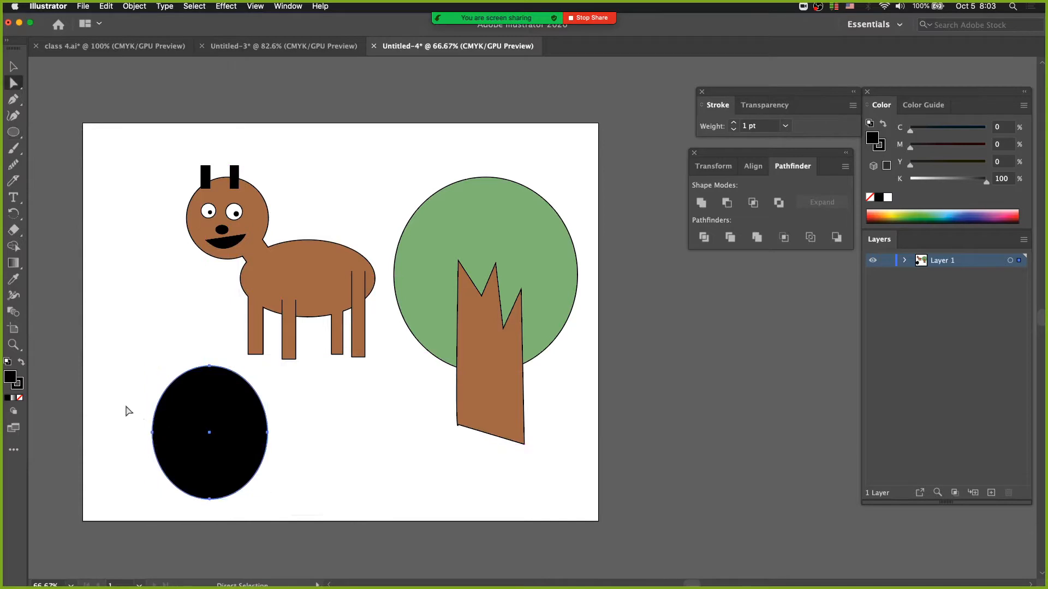
mouse_move(266, 434)
left_mouse_down()
mouse_move(264, 459)
mouse_move(267, 445)
left_mouse_up()
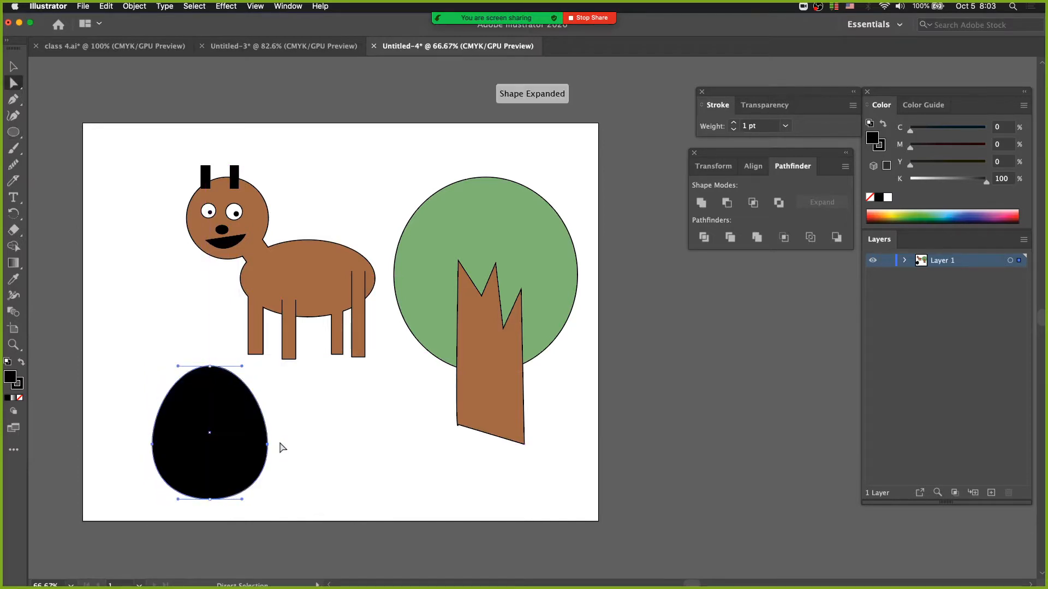
Step: Fill the egg with pale yellow at Y 26 and move it up and to the left on the artboard
left_click(307, 458)
left_click(214, 441)
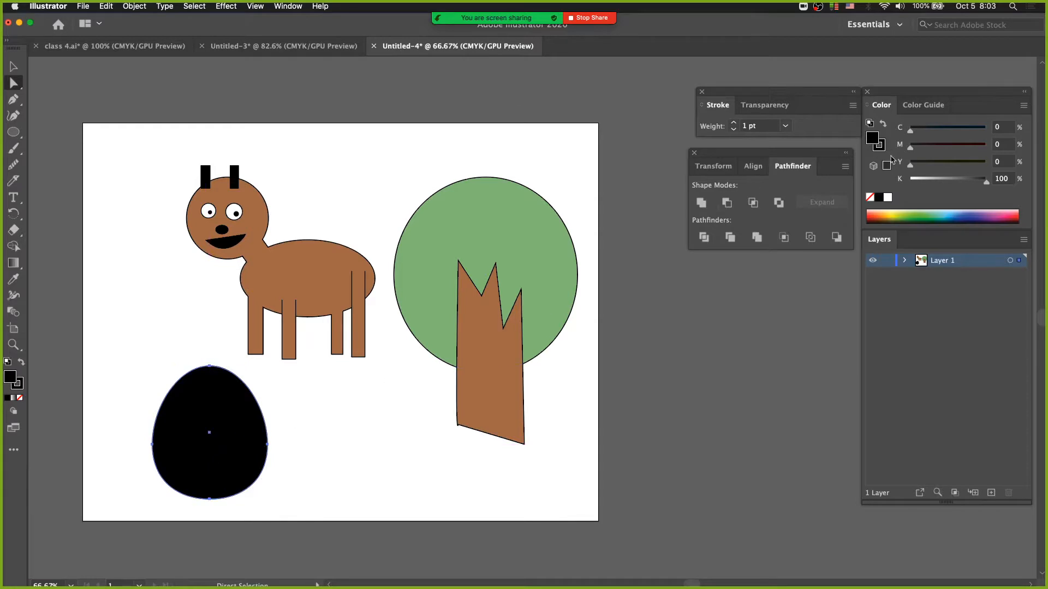
left_click(887, 198)
left_click_drag(942, 169, 930, 165)
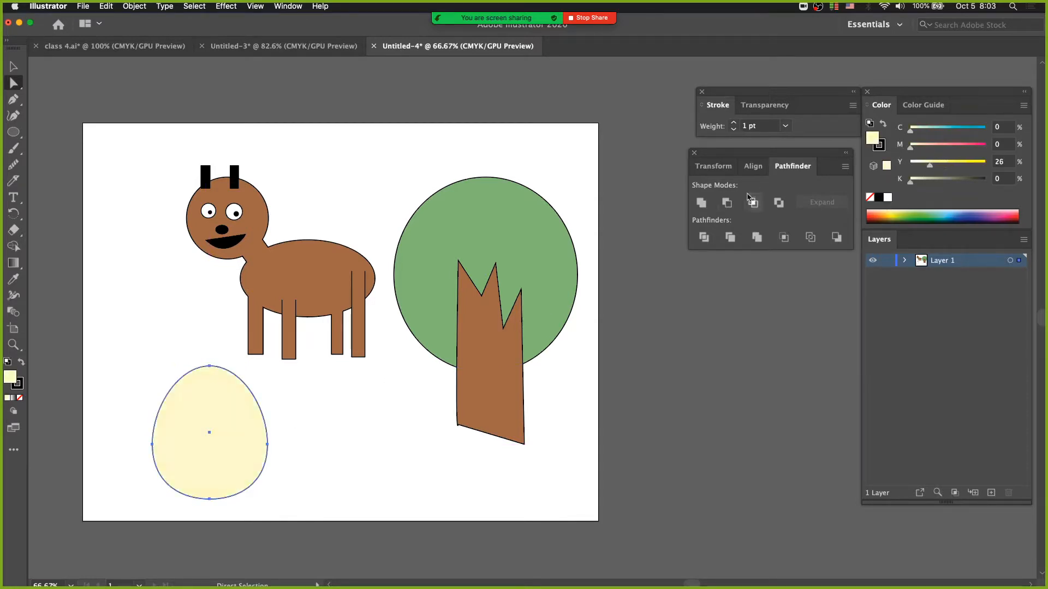
left_click_drag(176, 454, 129, 410)
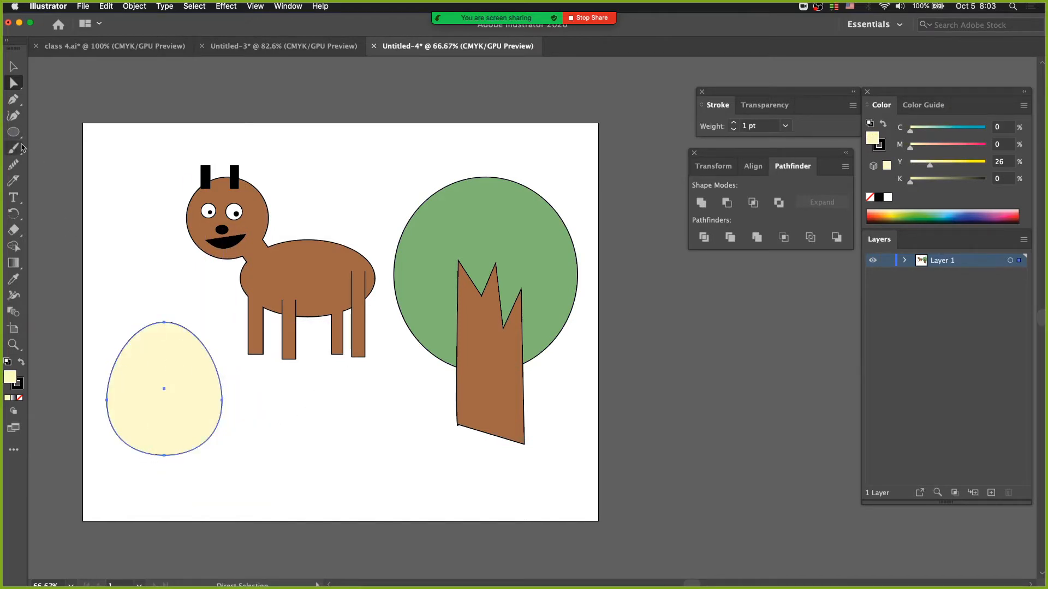
Step: Cut the egg with the Knife along a wavy line across its upper part, and move the top piece straight up
left_click(14, 164)
left_click(16, 183)
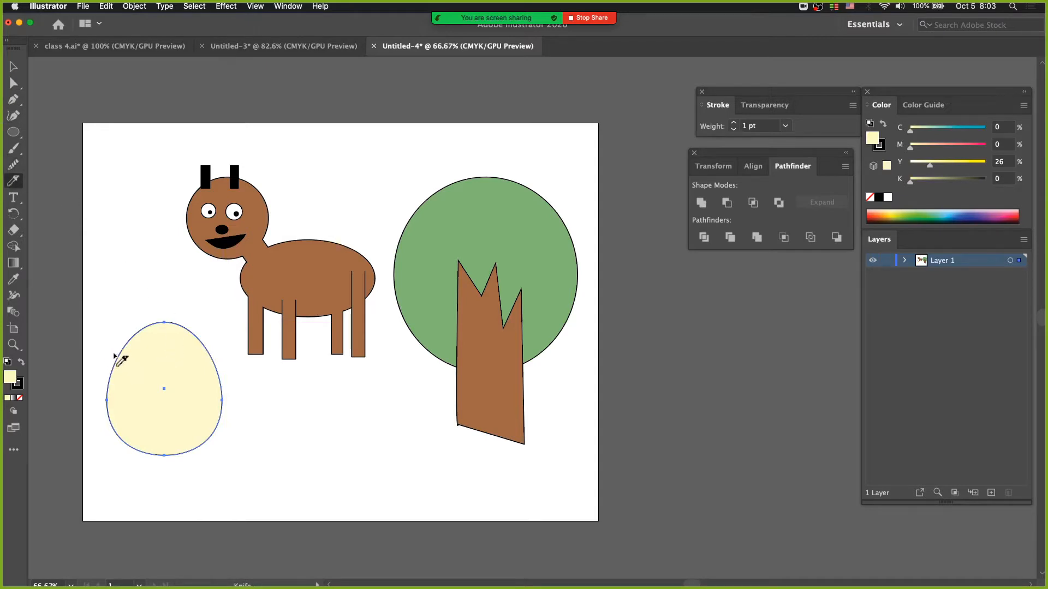
mouse_move(109, 352)
left_mouse_down()
mouse_move(141, 370)
mouse_move(221, 375)
left_mouse_up()
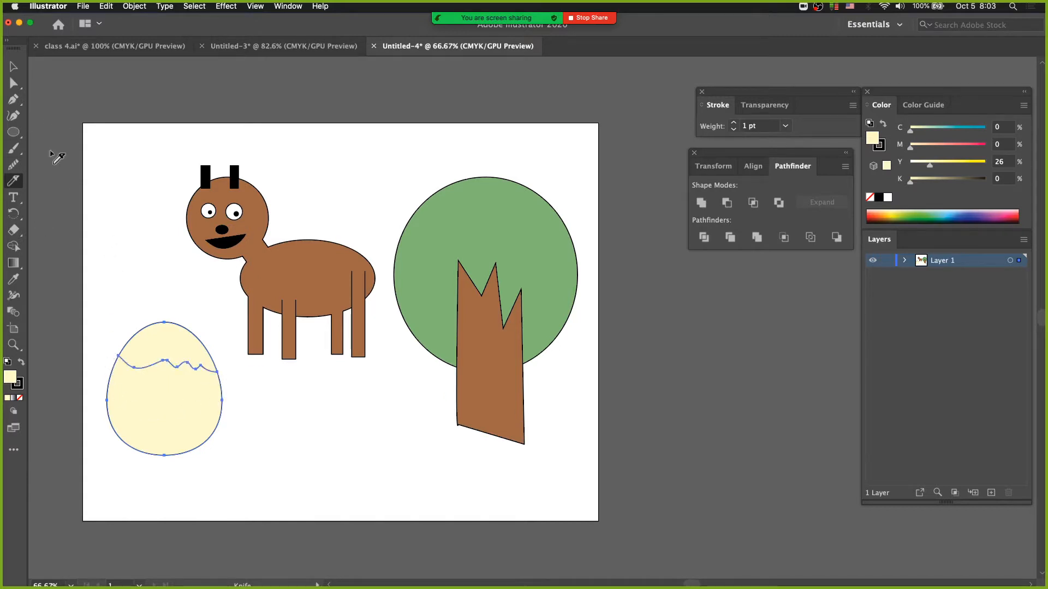
left_click(21, 87)
left_click(135, 253)
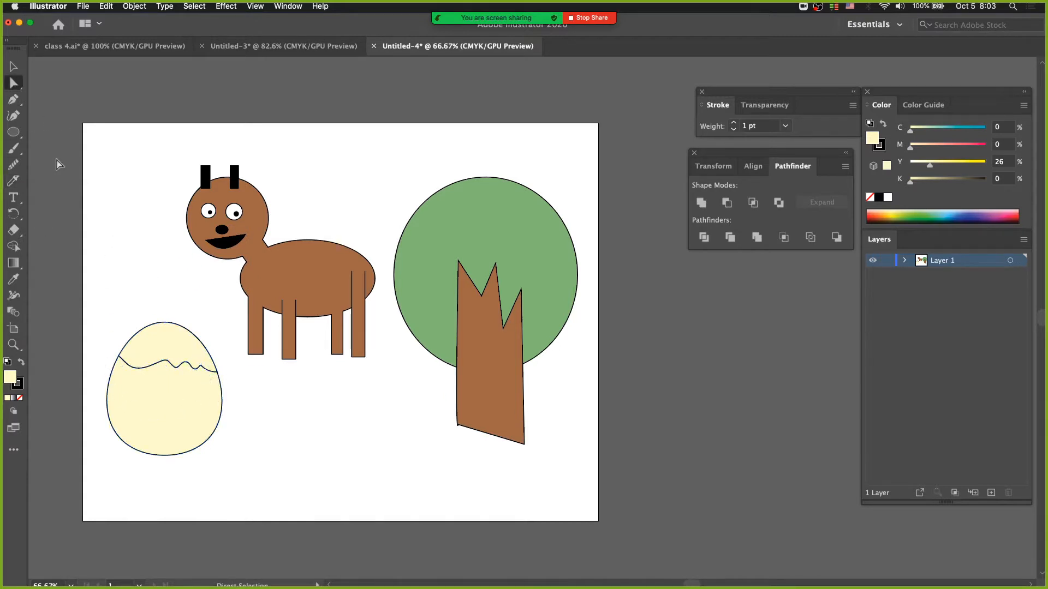
left_click_drag(161, 343, 162, 320)
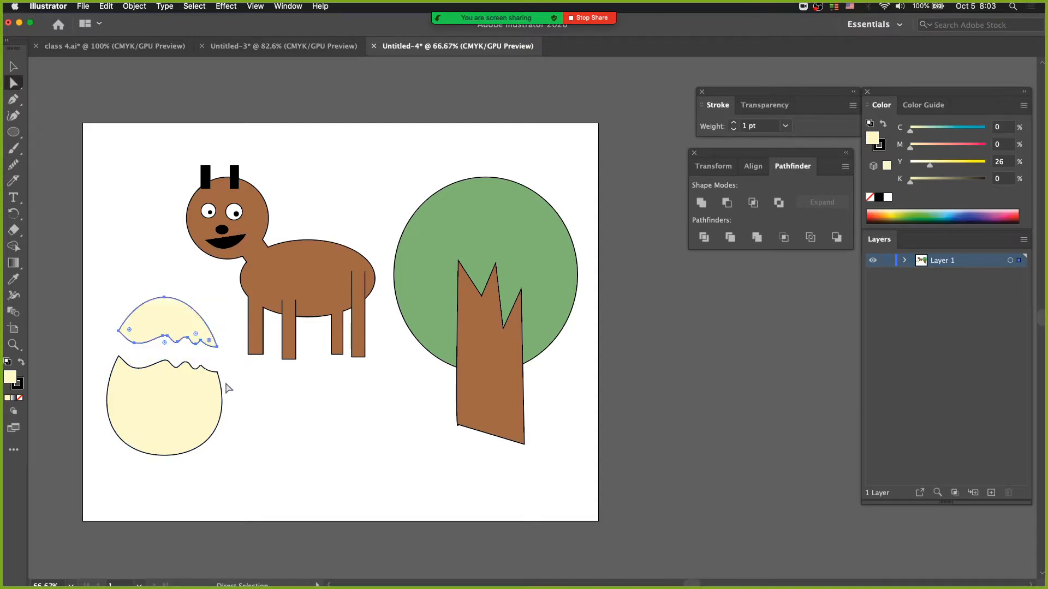
Step: Inspect the cut edges of the egg up close, and undo the top piece's move and the cut
left_click_drag(137, 287, 258, 355)
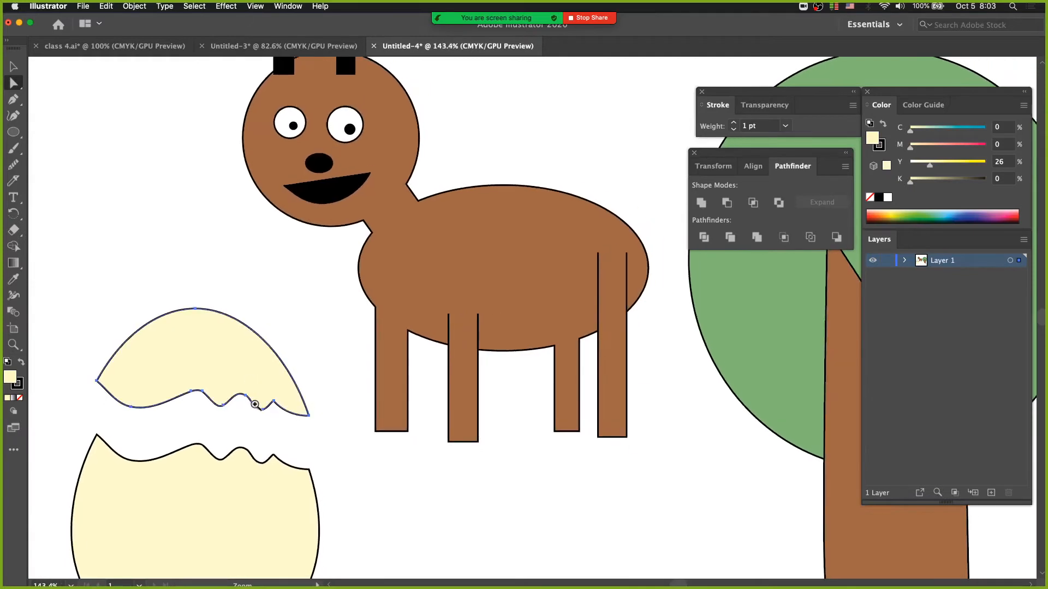
left_click_drag(257, 404, 270, 308)
key("super+z")
key("super+z")
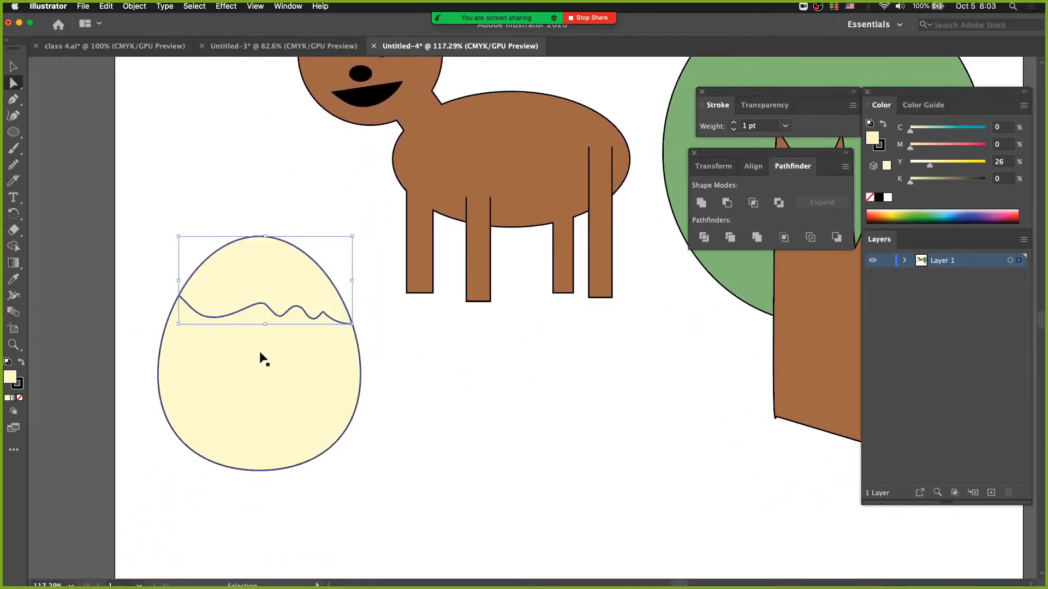
Step: Cut the whole egg with the Knife along a broad wave with one tall peak, and raise the top piece
left_click(16, 180)
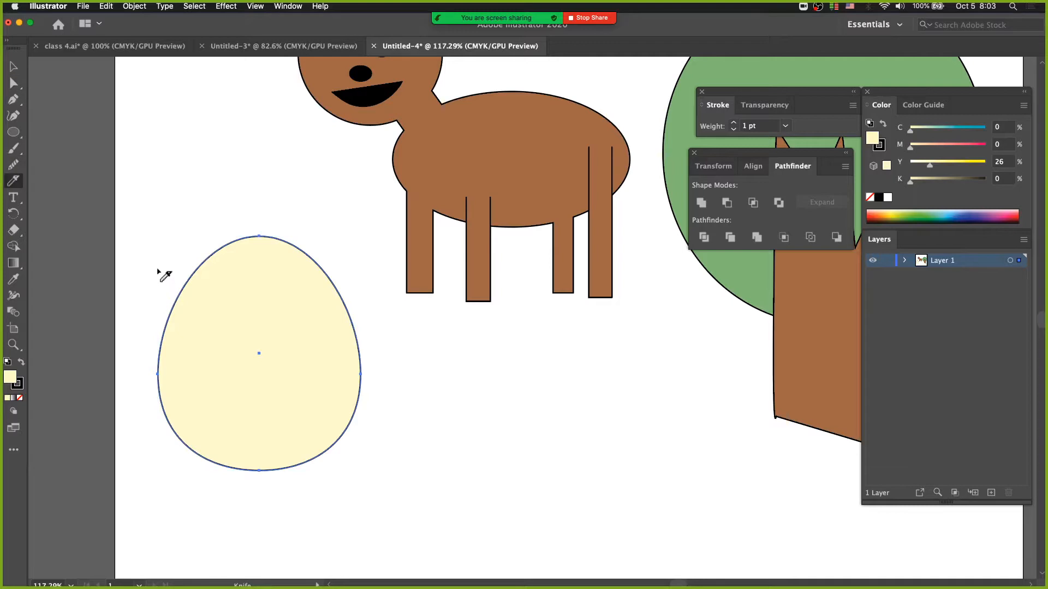
mouse_move(154, 290)
left_mouse_down()
mouse_move(285, 297)
mouse_move(319, 325)
mouse_move(347, 313)
mouse_move(367, 330)
left_mouse_up()
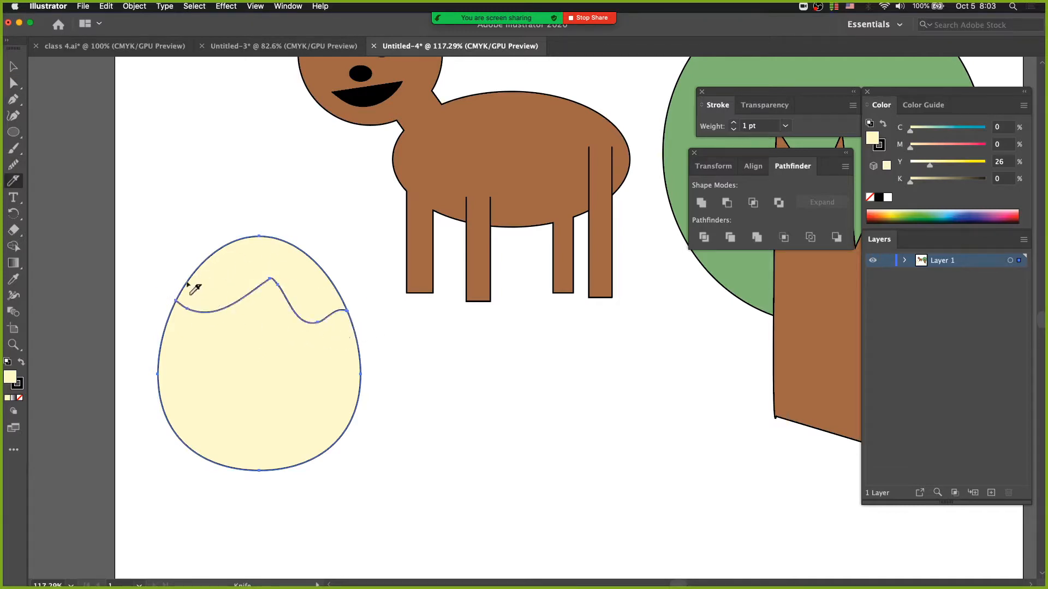
left_click(16, 84)
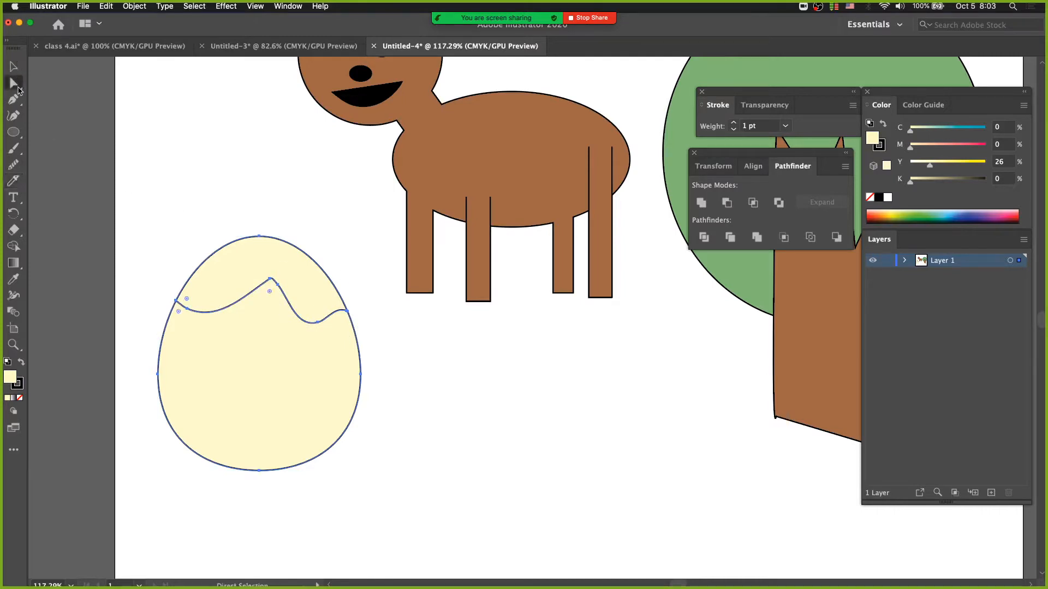
left_click_drag(244, 262, 245, 201)
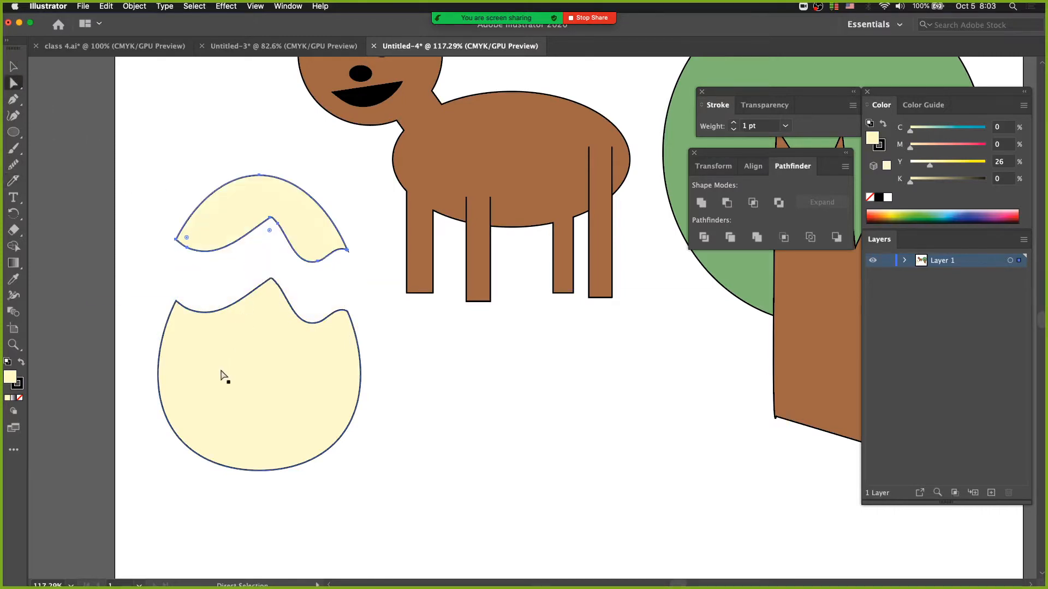
Step: Undo the top piece's move, try a lower Knife stroke with only that piece selected, and undo back to the whole egg
key("super+z")
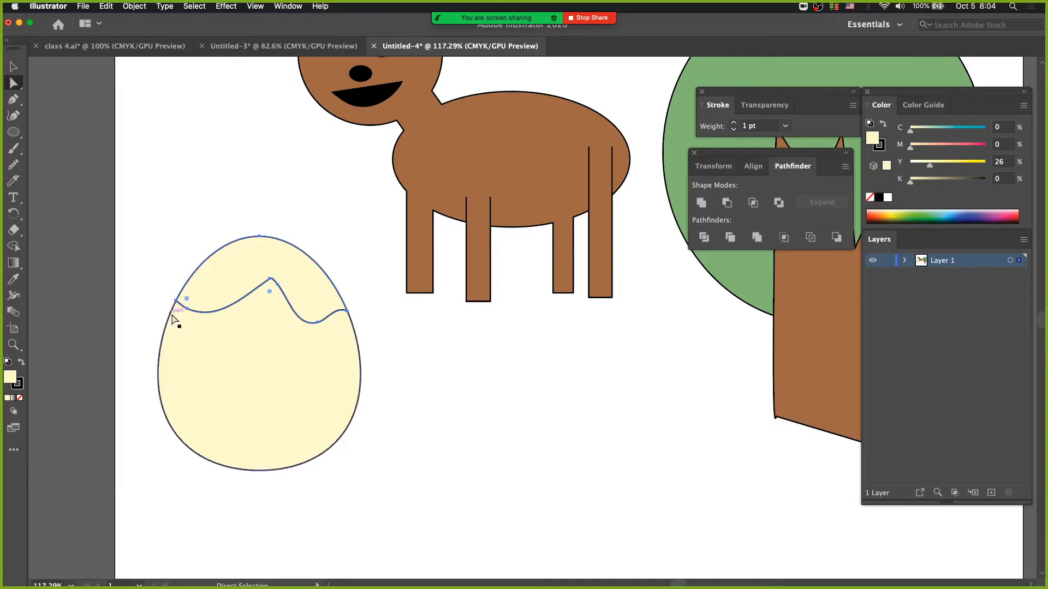
left_click(12, 184)
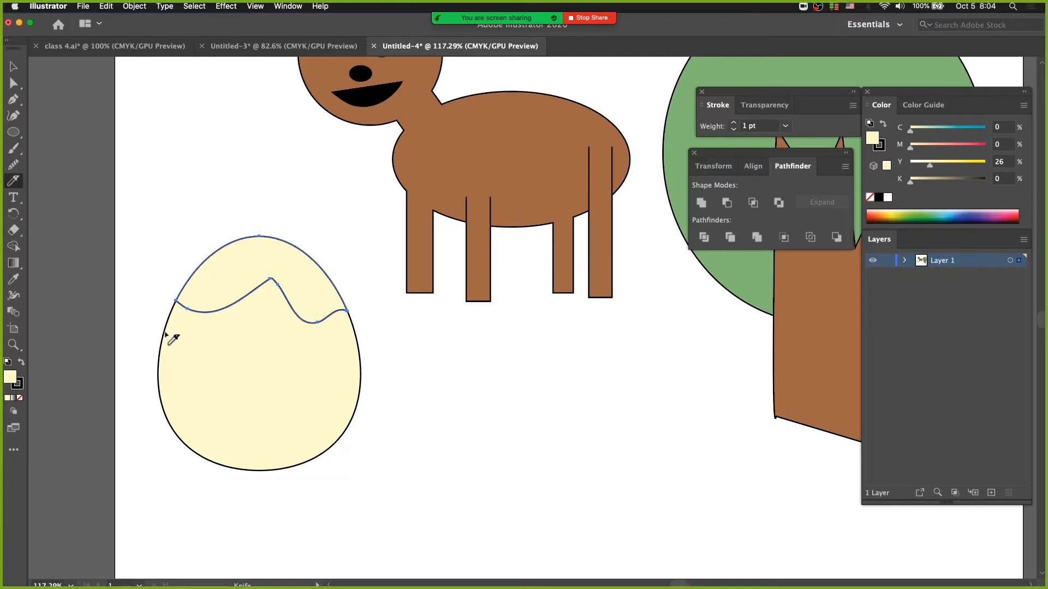
mouse_move(158, 331)
left_mouse_down()
mouse_move(213, 337)
mouse_move(262, 358)
mouse_move(303, 351)
mouse_move(340, 368)
mouse_move(380, 353)
left_mouse_up()
key("super+z")
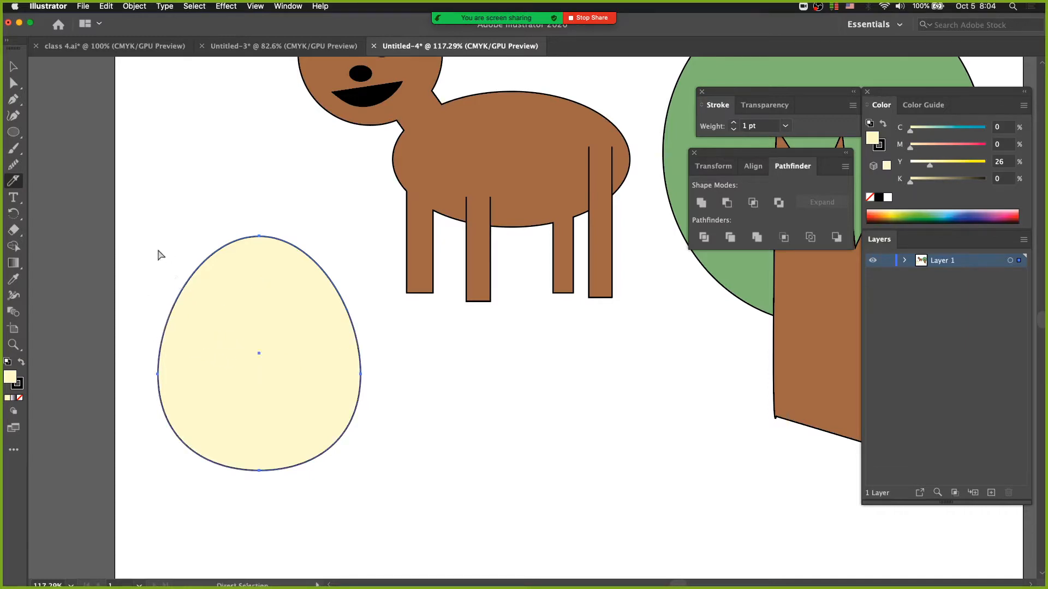
Step: Select the whole egg, cut it with the Knife along a wavy line across its upper part, and move the two pieces apart
left_click_drag(158, 250, 242, 310)
key("v")
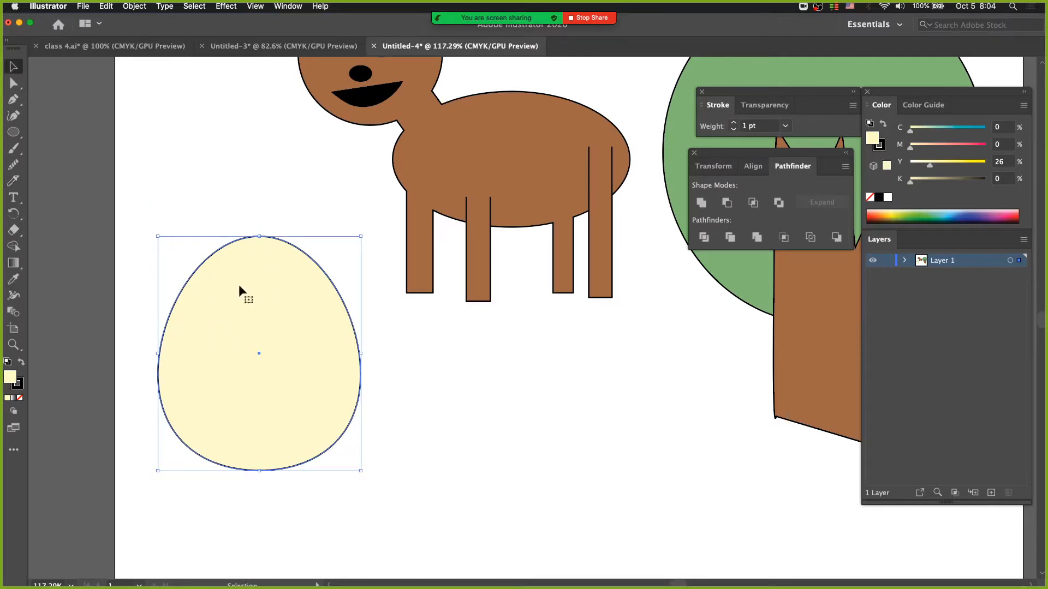
left_click(14, 180)
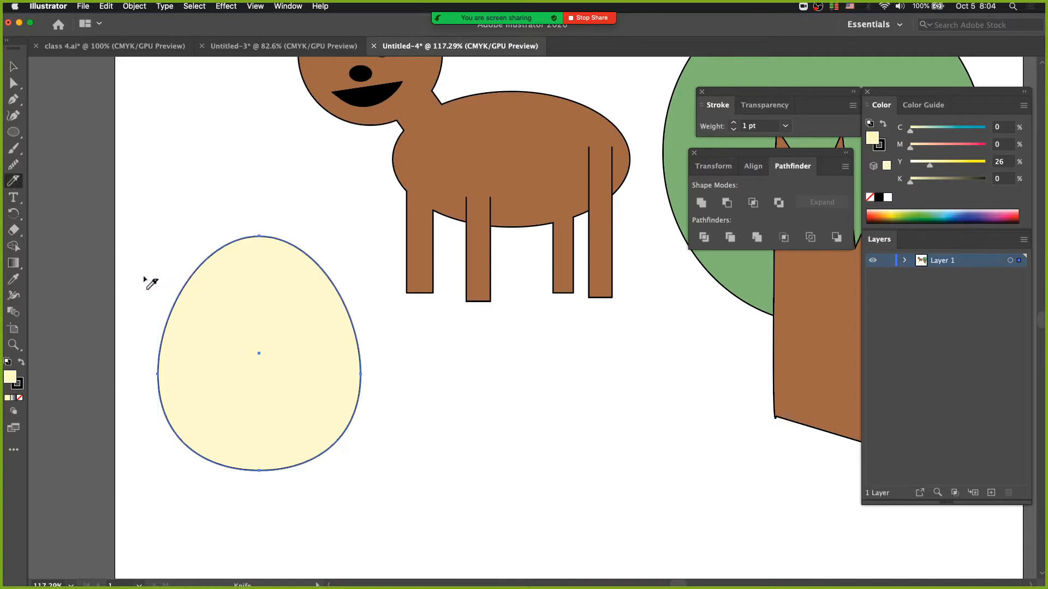
mouse_move(144, 275)
left_mouse_down()
mouse_move(197, 303)
mouse_move(216, 308)
mouse_move(245, 291)
mouse_move(310, 316)
mouse_move(333, 312)
mouse_move(366, 336)
left_mouse_up()
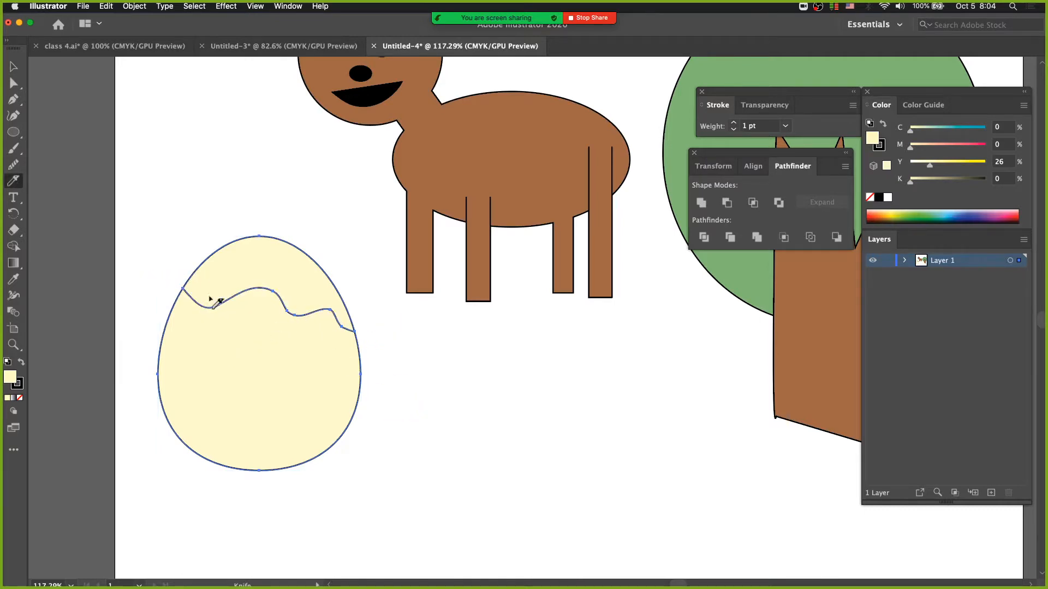
left_click(14, 83)
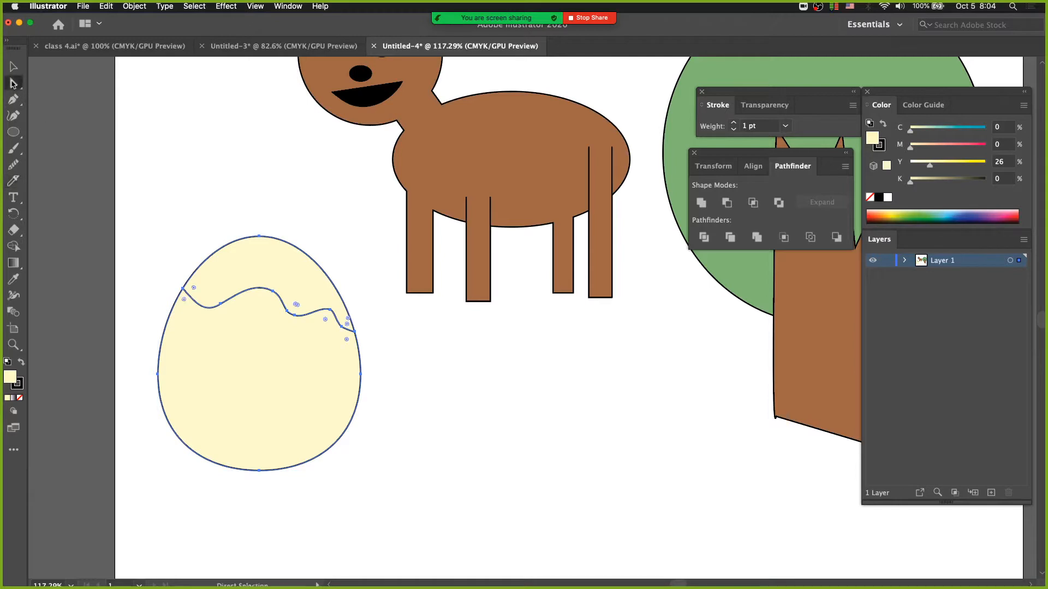
left_click_drag(248, 260, 254, 191)
left_click_drag(246, 339, 235, 307)
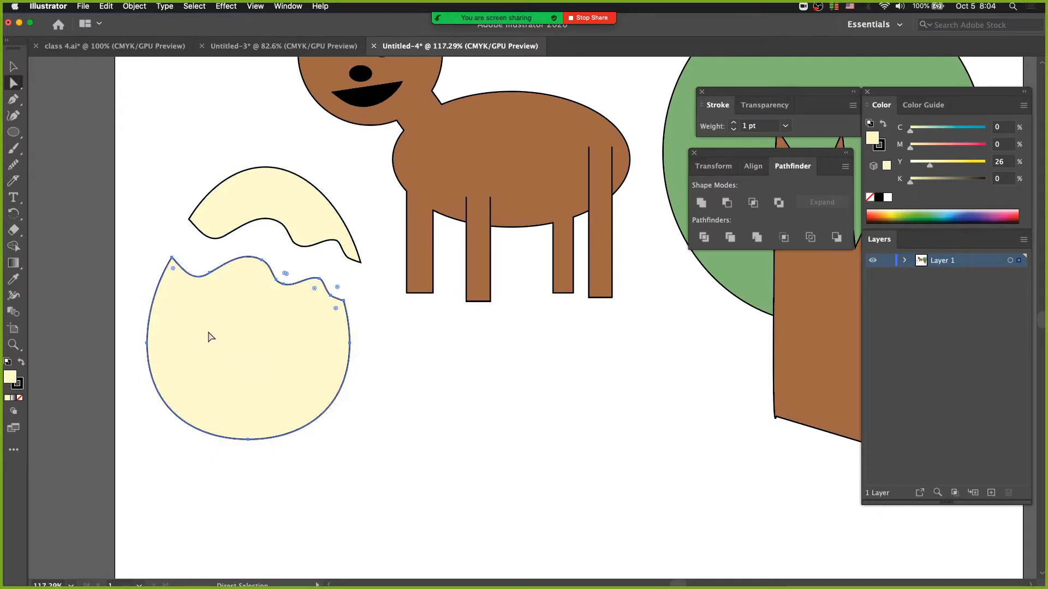
Step: Remove the Knife tool from the toolbar by returning it to the full tool list
left_click(16, 184)
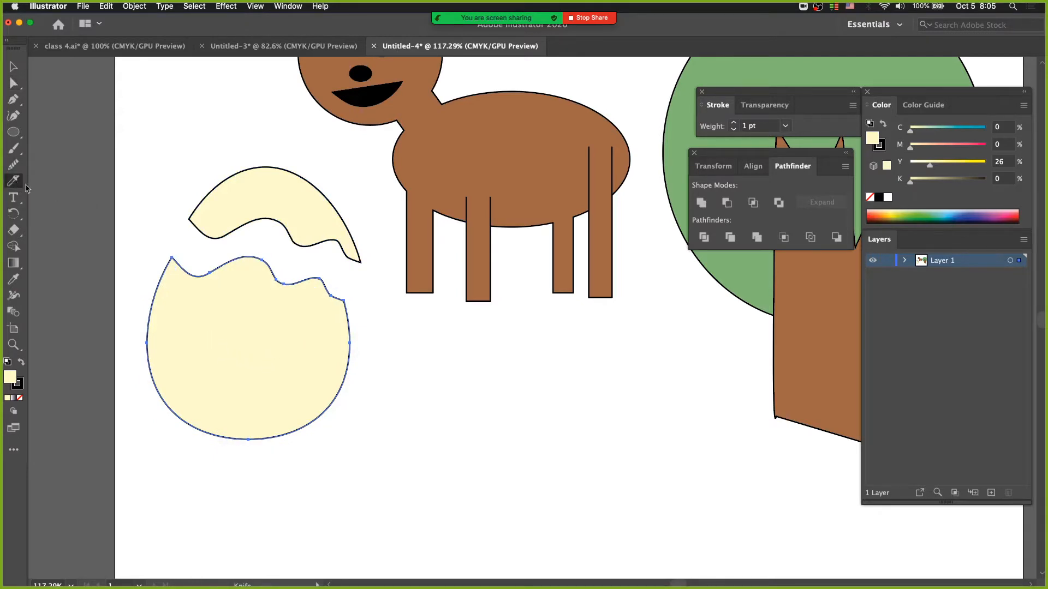
left_click(12, 451)
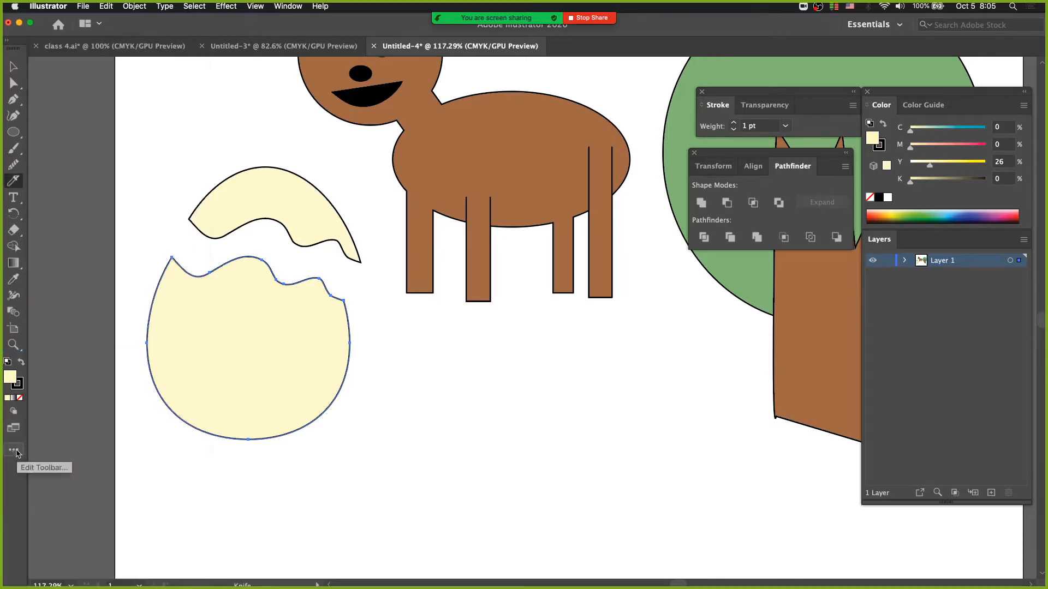
left_click(13, 451)
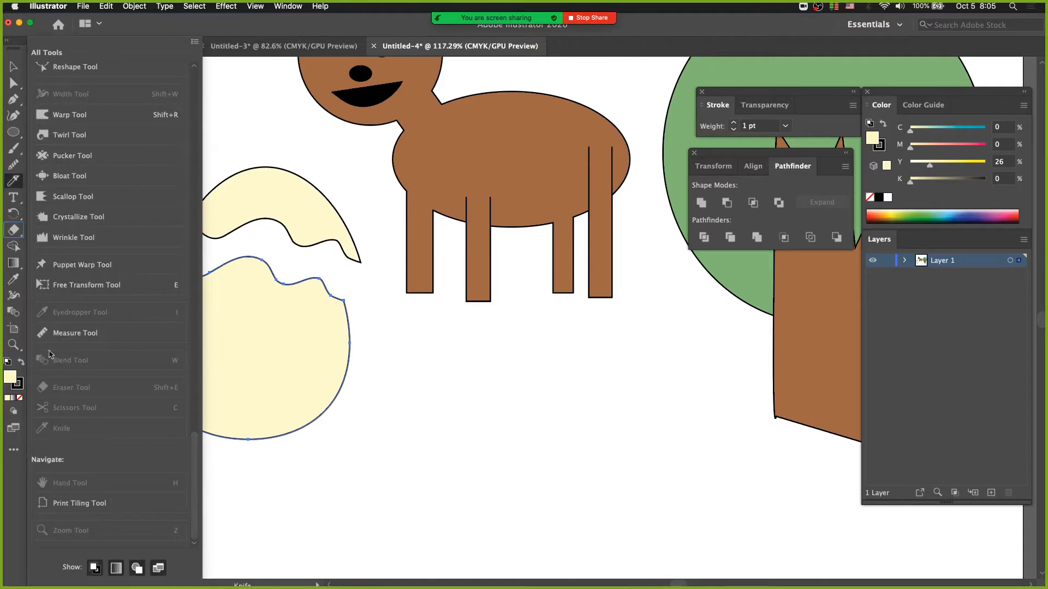
left_click_drag(15, 186, 60, 434)
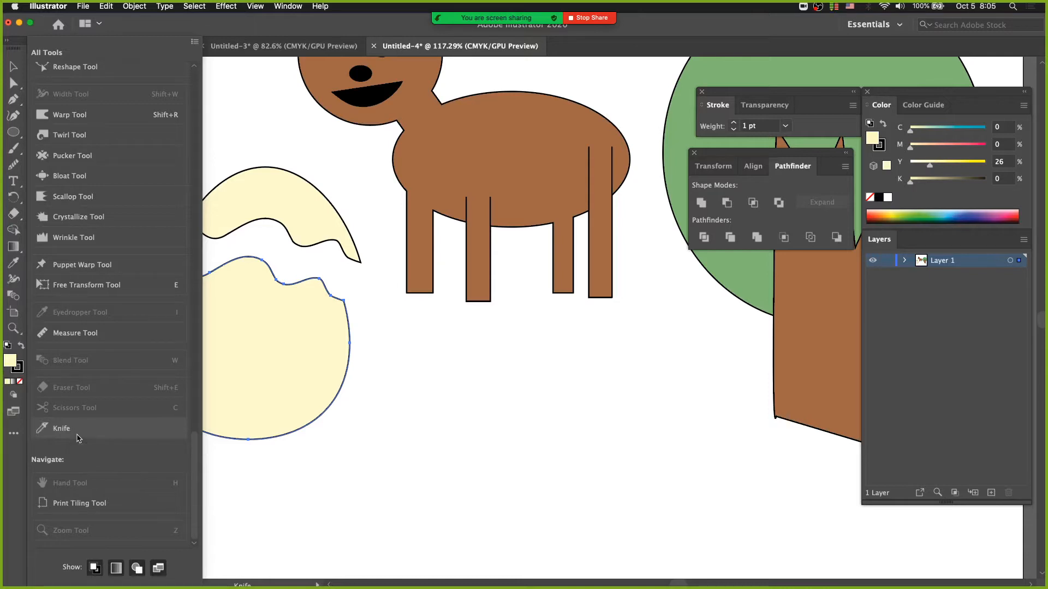
left_click(13, 433)
Step: Select both pieces of the cut egg and delete them
key("v")
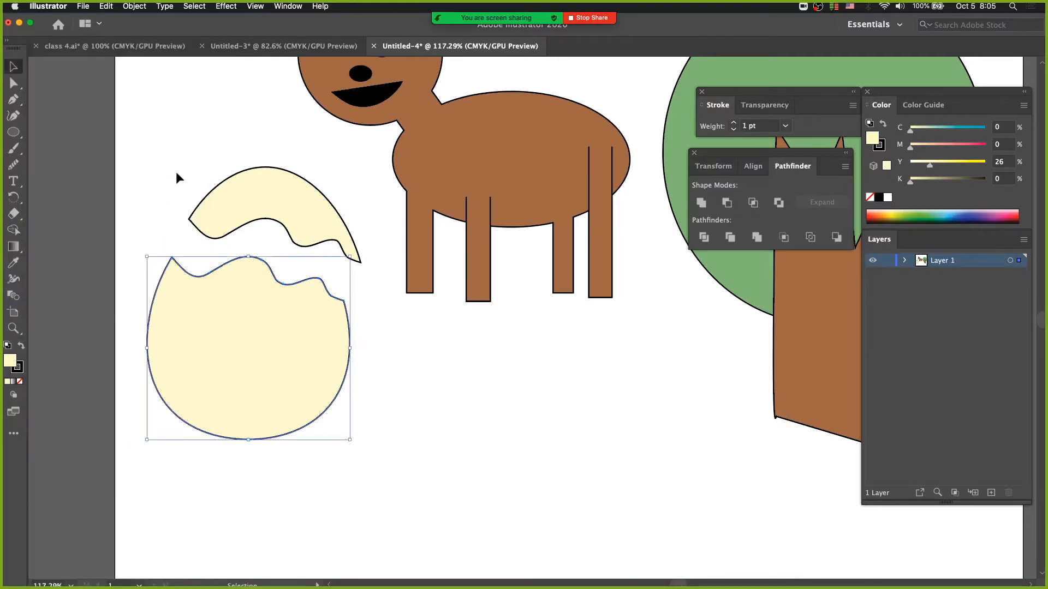
left_click_drag(175, 171, 250, 321)
key("Delete")
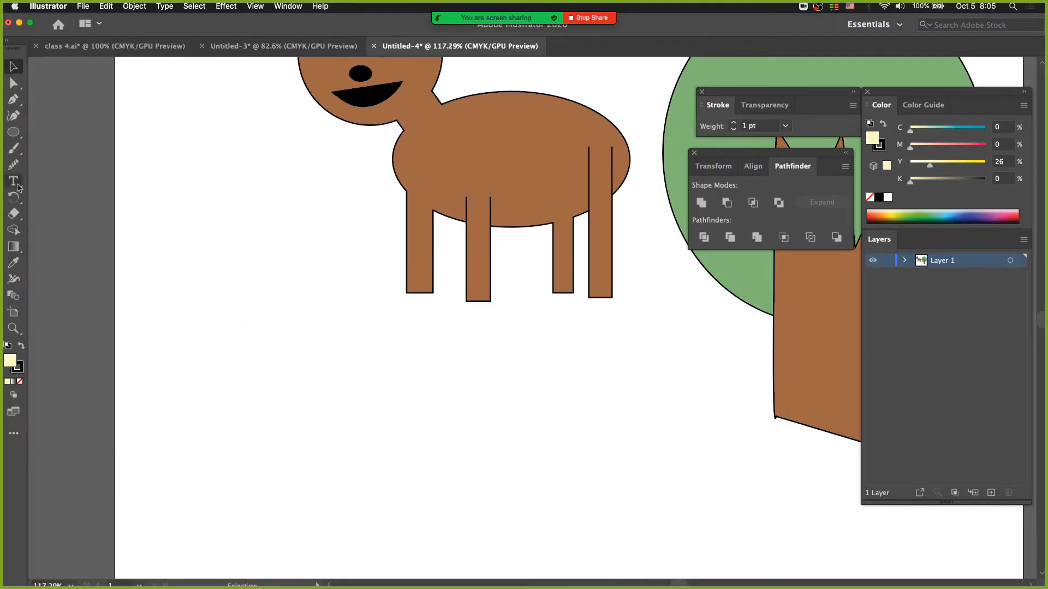
Step: Draw a pale yellow circle on the empty area below the animal with the Ellipse tool
left_click(14, 133)
left_click_drag(212, 317, 383, 484)
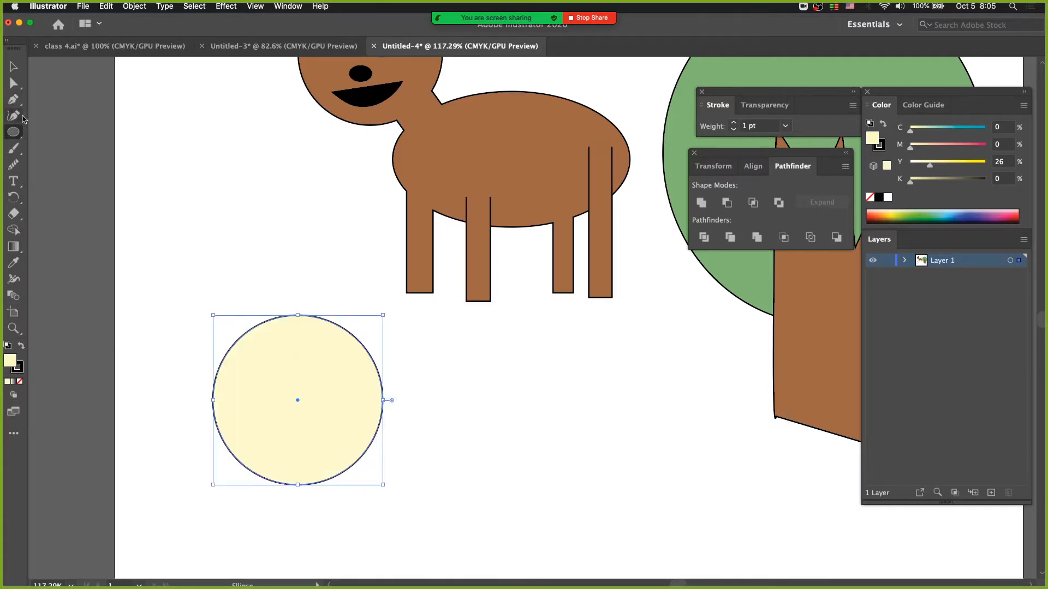
Step: Duplicate the pale yellow circle above the original with the Selection tool and nudge the copy down and to the right
left_click(14, 84)
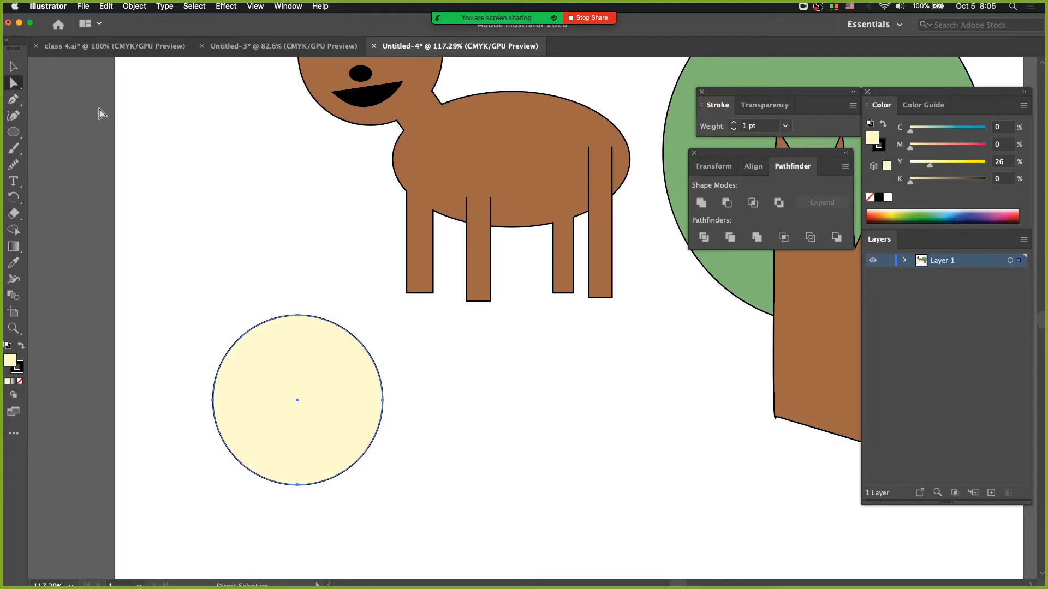
left_click(11, 90)
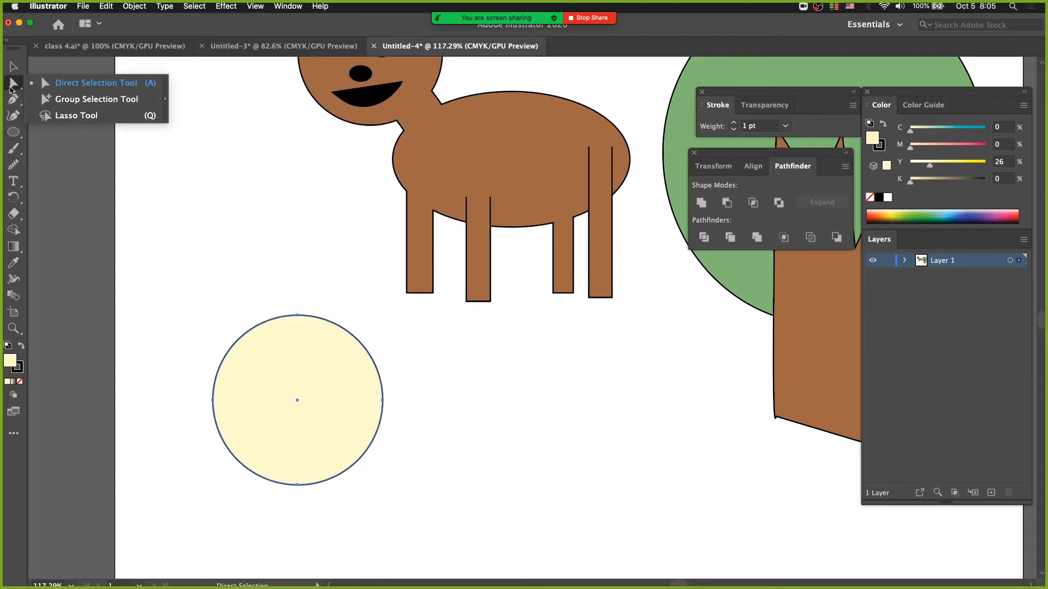
left_click(13, 69)
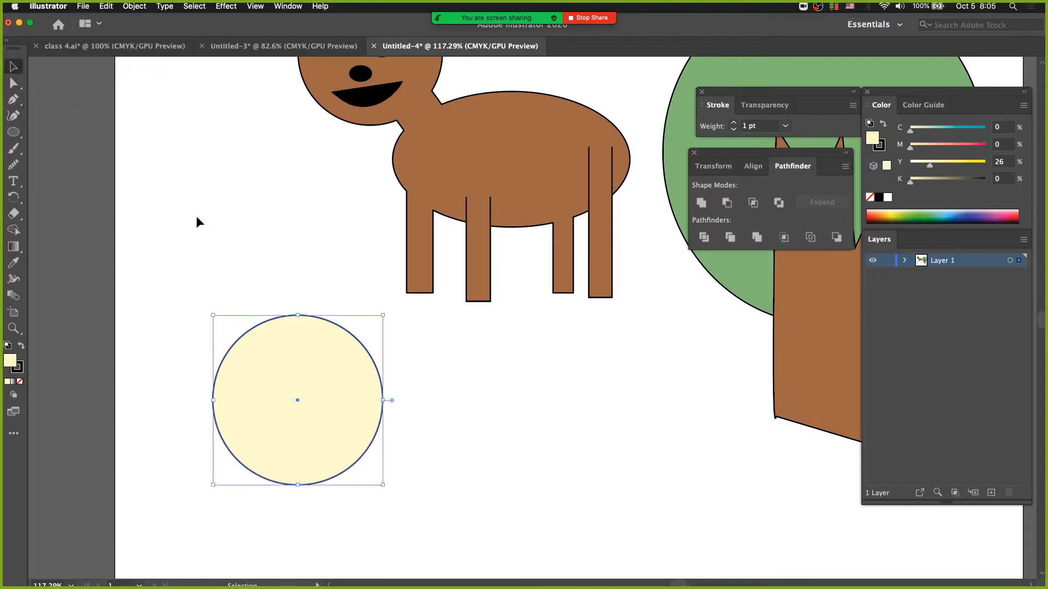
left_click_drag(282, 371, 220, 182)
left_click(175, 101)
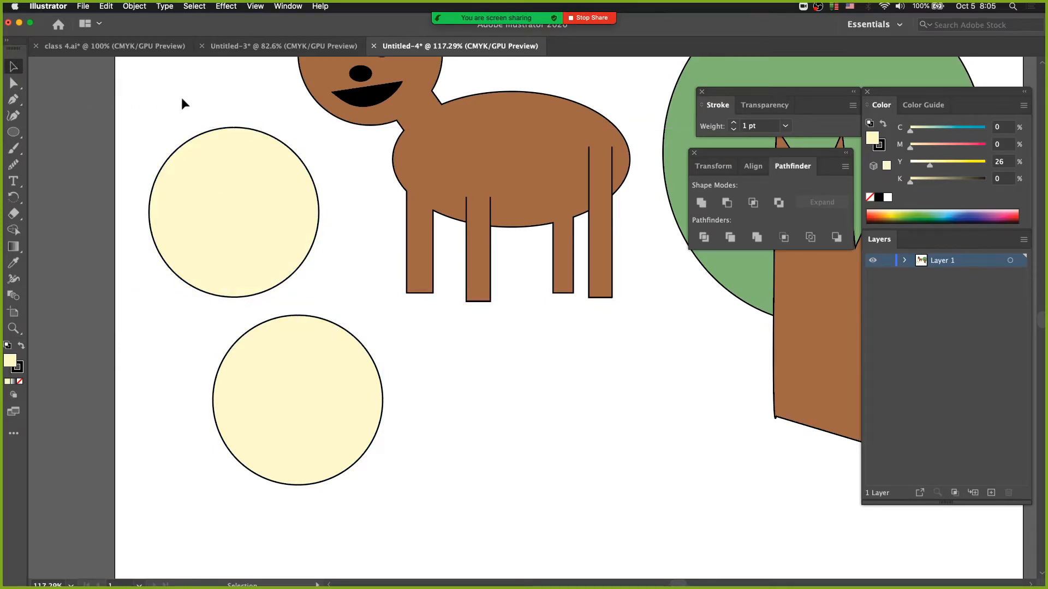
left_click(235, 137)
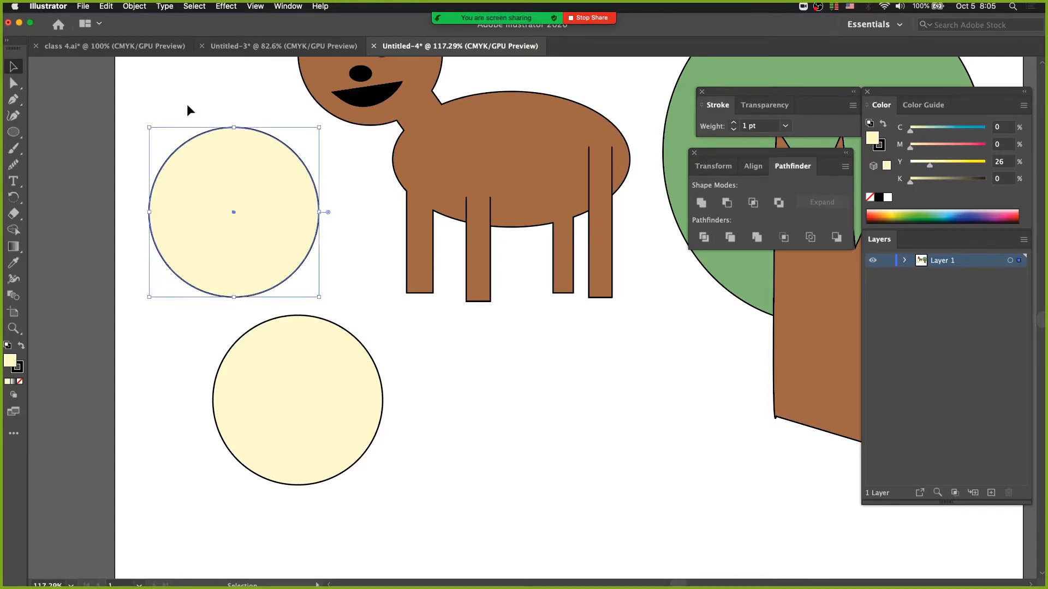
left_click_drag(199, 213, 232, 234)
Step: Pick the upper-left segment of the upper circle with the Direct Selection tool to examine its handles and anchor points
left_click(13, 84)
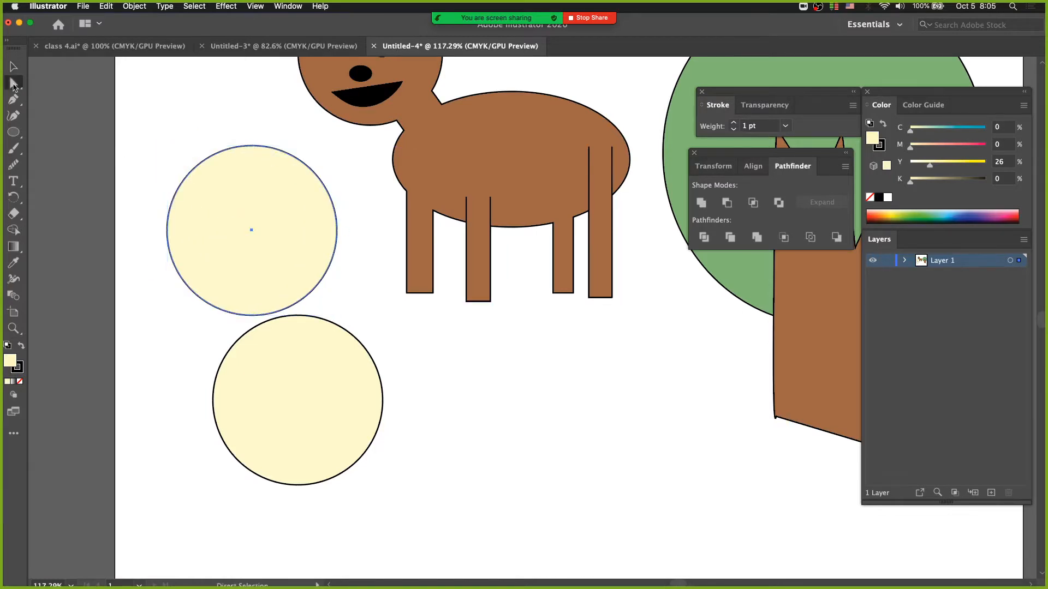
left_click(14, 84)
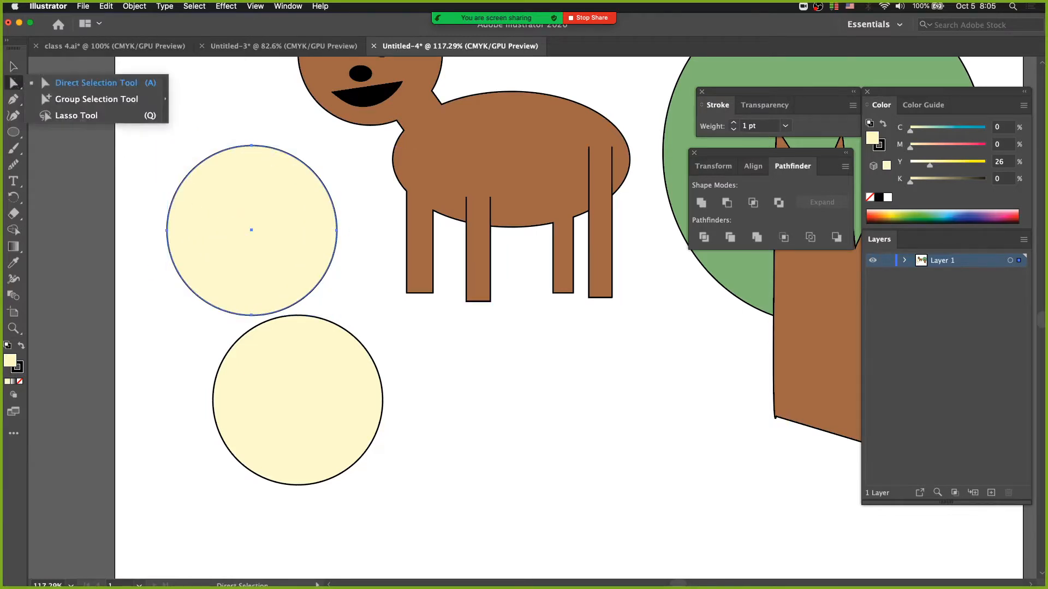
left_click(200, 76)
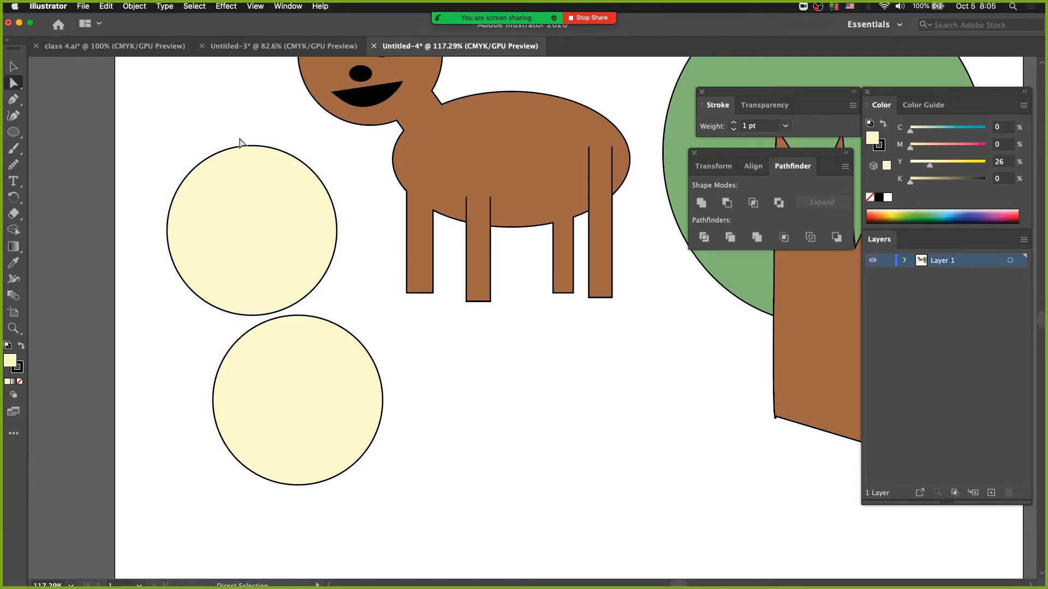
left_click(200, 167)
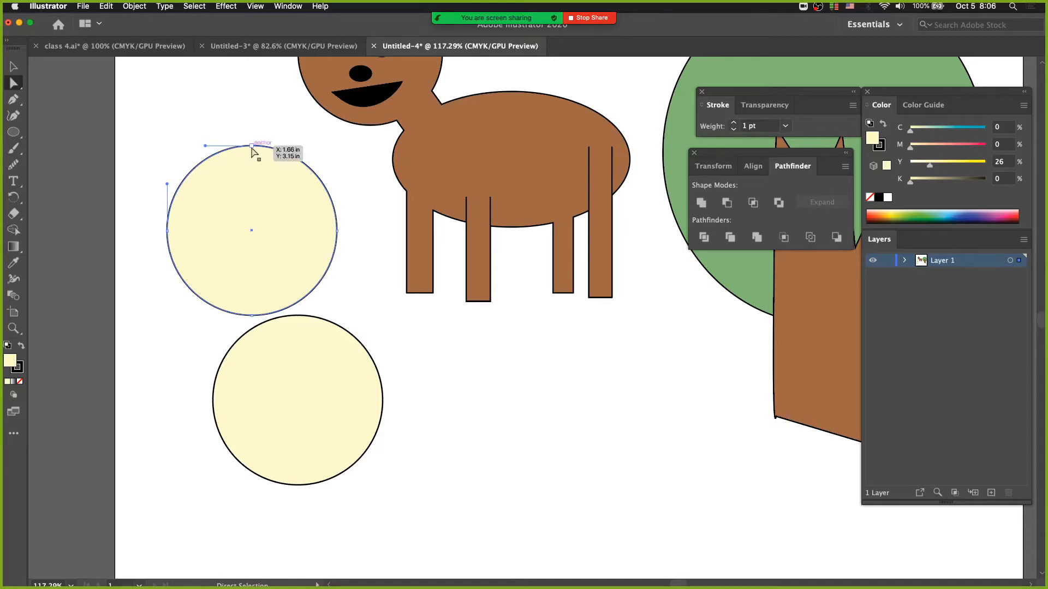
left_click_drag(186, 161, 199, 168)
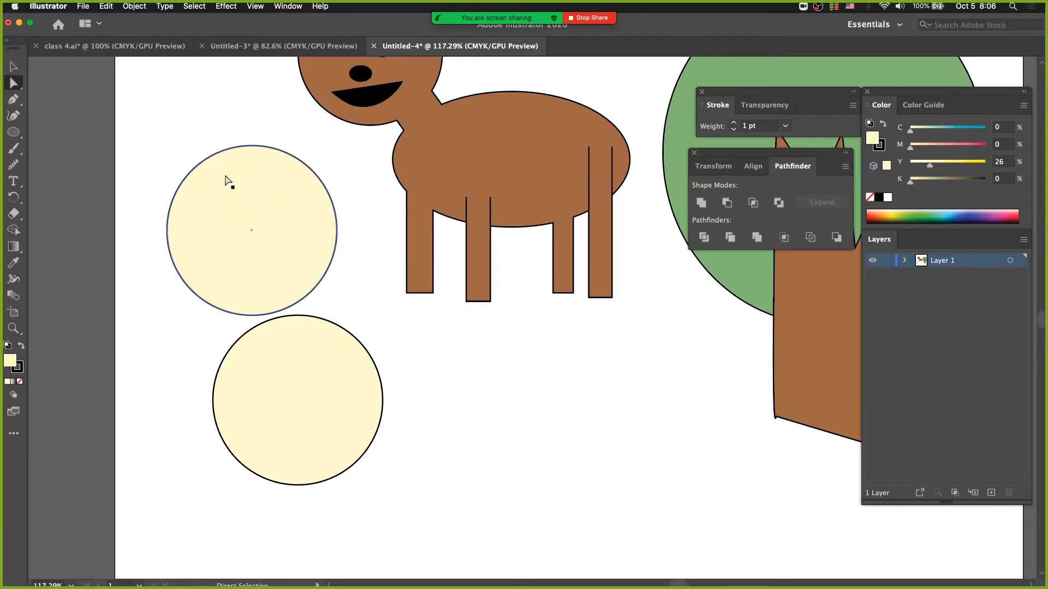
Step: Set the upper circle's fill to None, keeping its black stroke, and deselect it
left_click(256, 183)
left_click(870, 197)
left_click(225, 195)
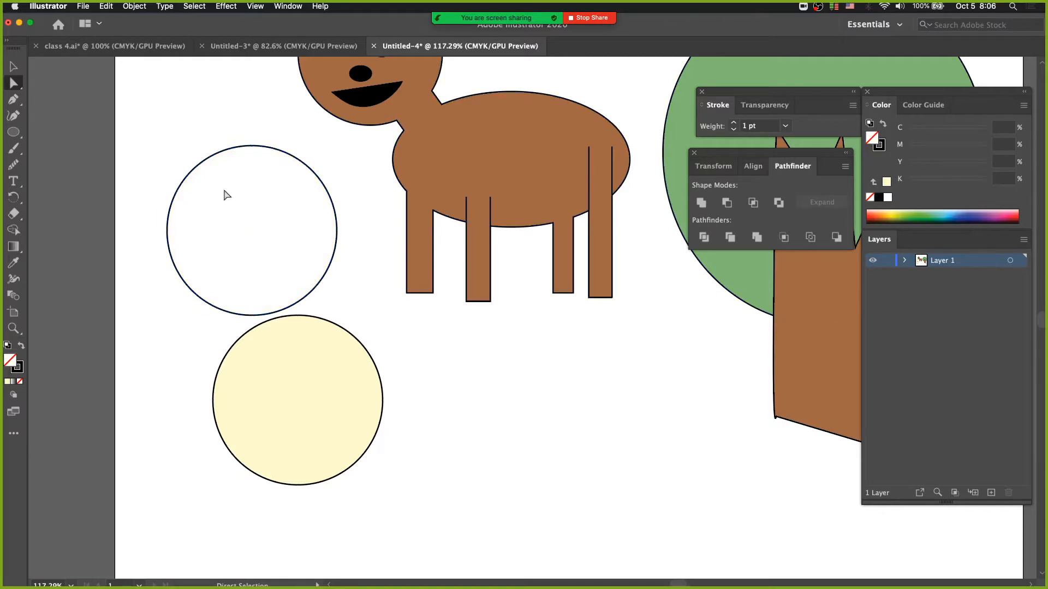
Step: Delete the upper-left segment of the unfilled circle and undo the deletion
left_click(200, 166)
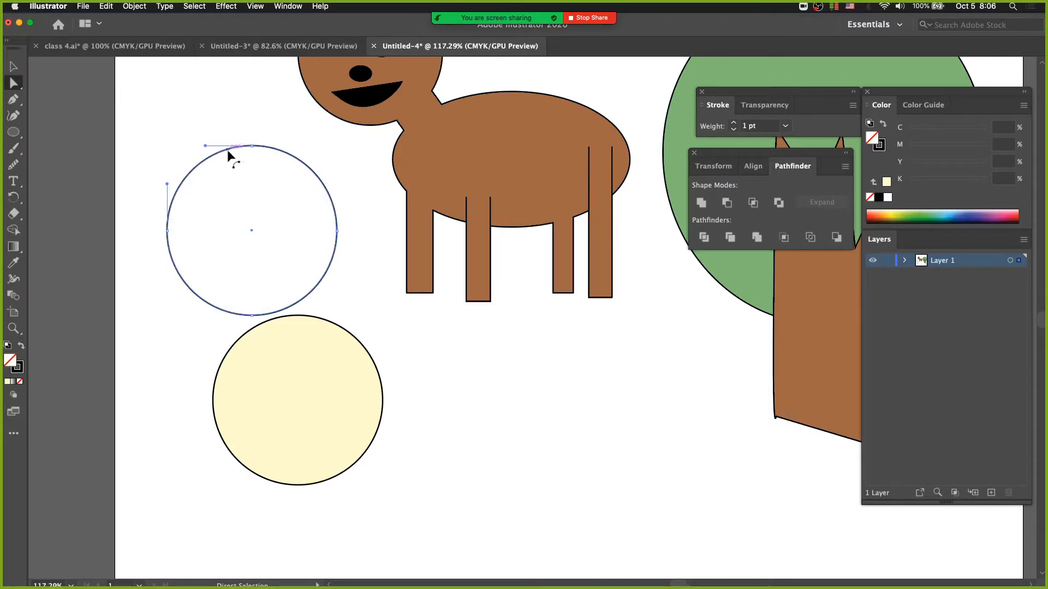
key("BackSpace")
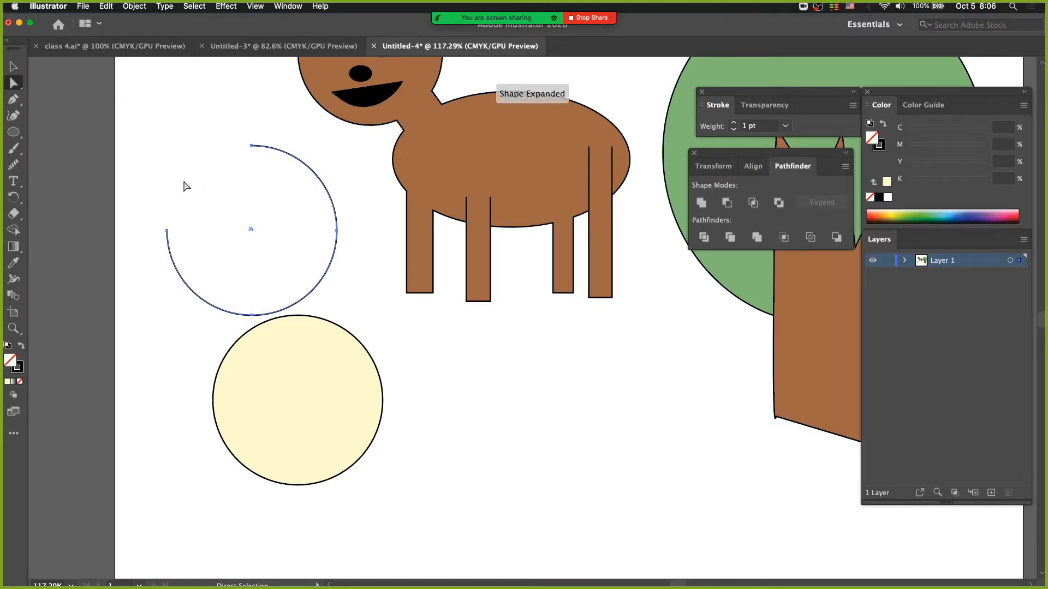
key("super+z")
left_click(139, 128)
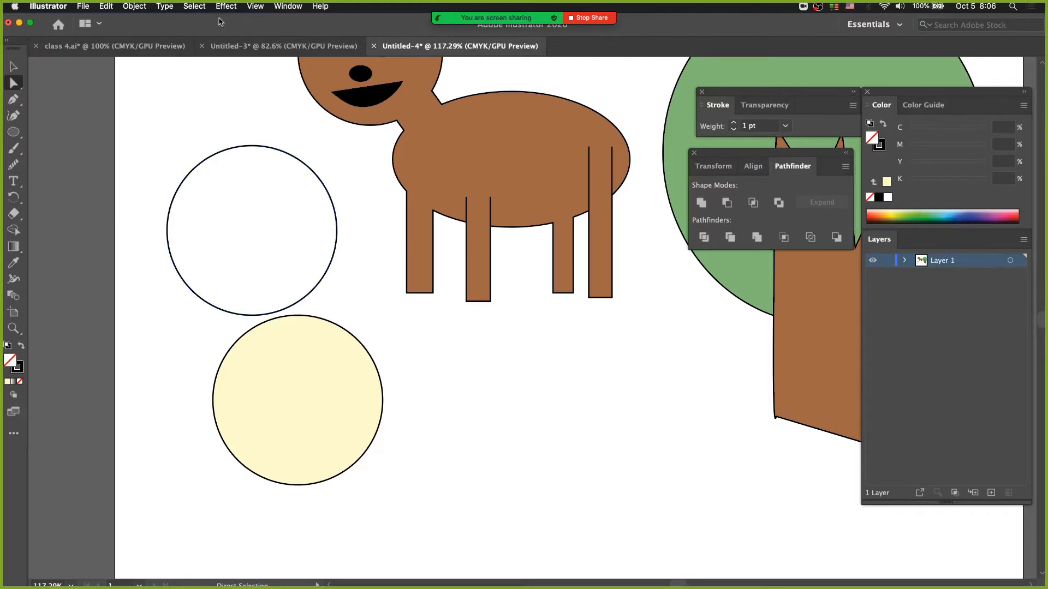
Step: Switch the artwork to Outline view, delete the upper circle's top anchor point and undo the deletion
left_click(255, 7)
left_click(266, 30)
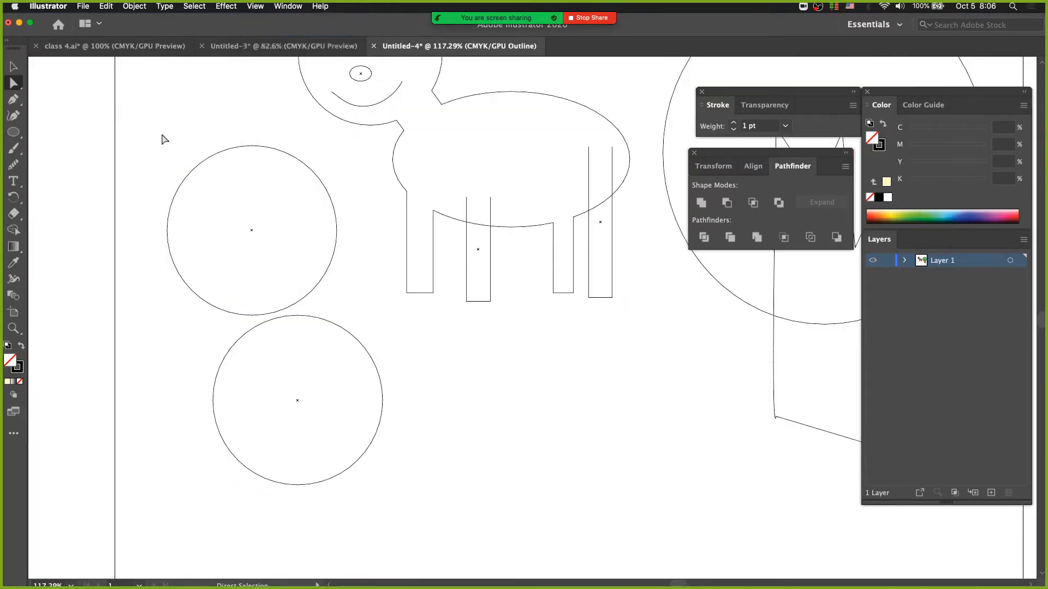
left_click_drag(134, 116, 263, 210)
left_click_drag(201, 114, 273, 166)
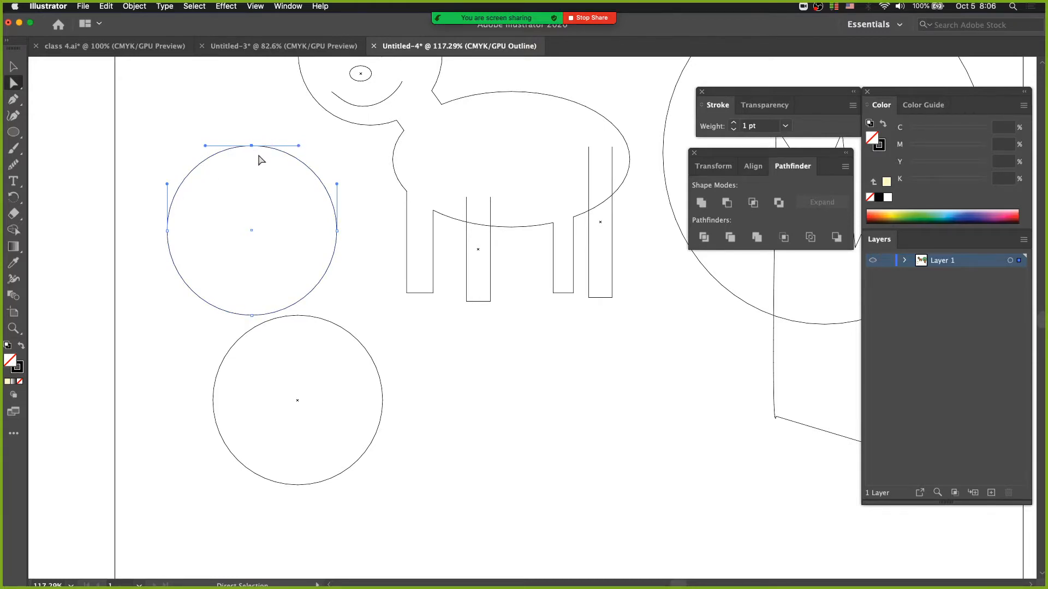
key("Delete")
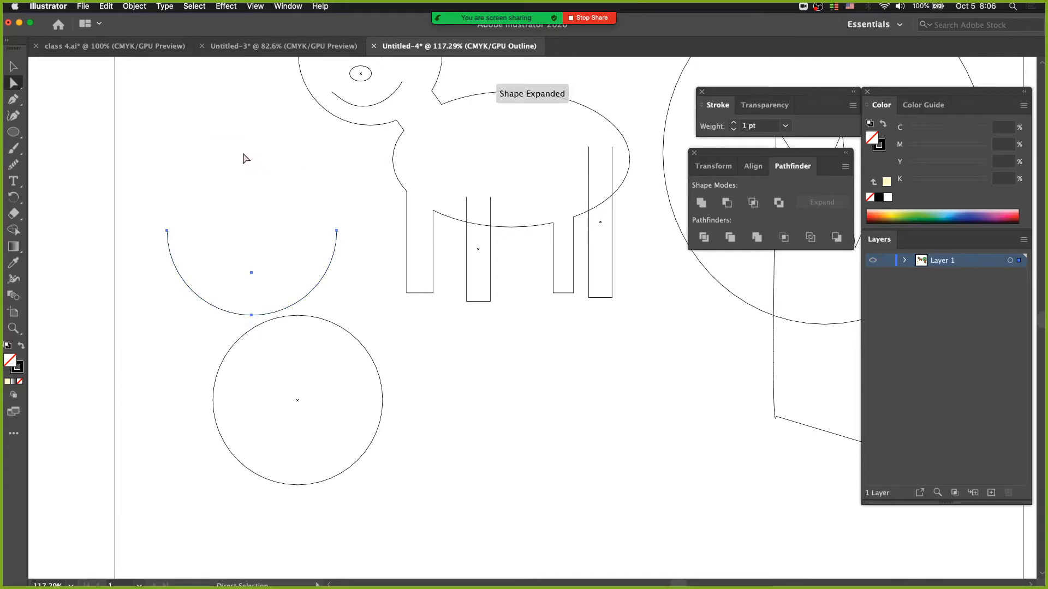
key("ctrl+z")
left_click(227, 198)
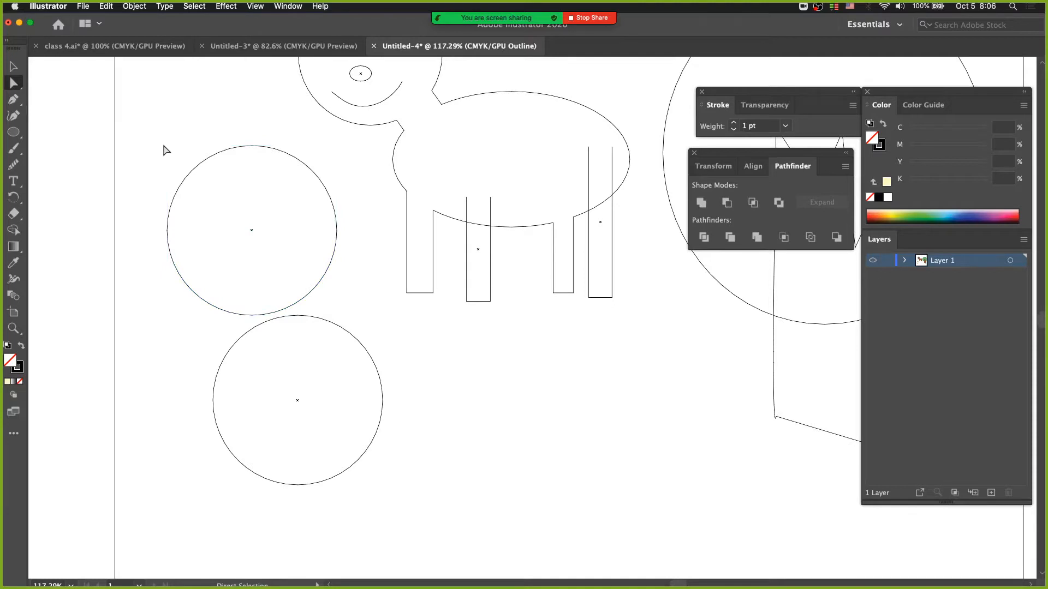
Step: Marquee-select and delete the upper circle's upper-left segment in Outline view, undo that and return to Preview
left_click(257, 7)
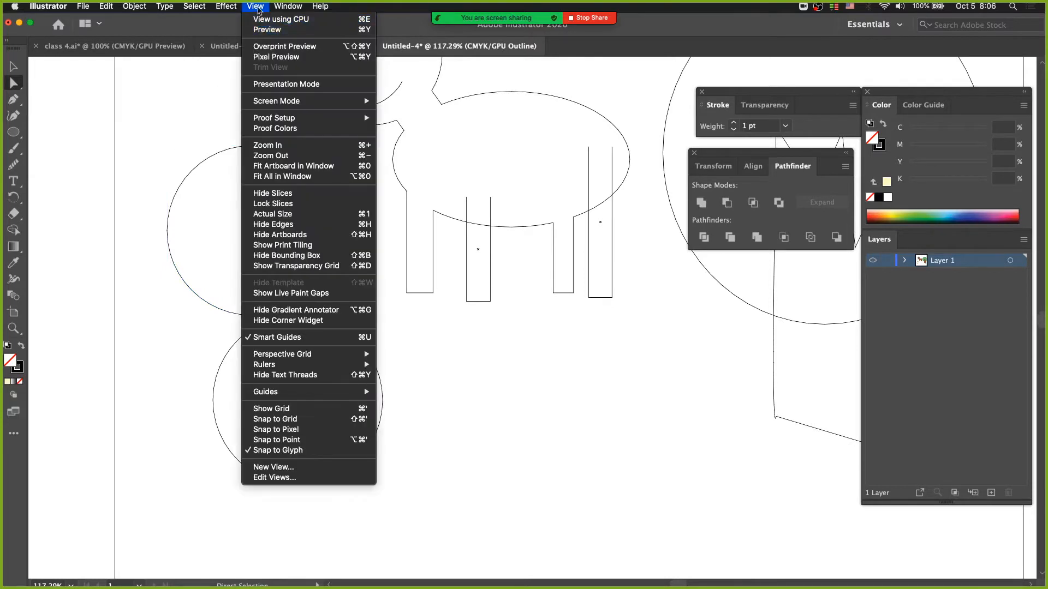
left_click(258, 7)
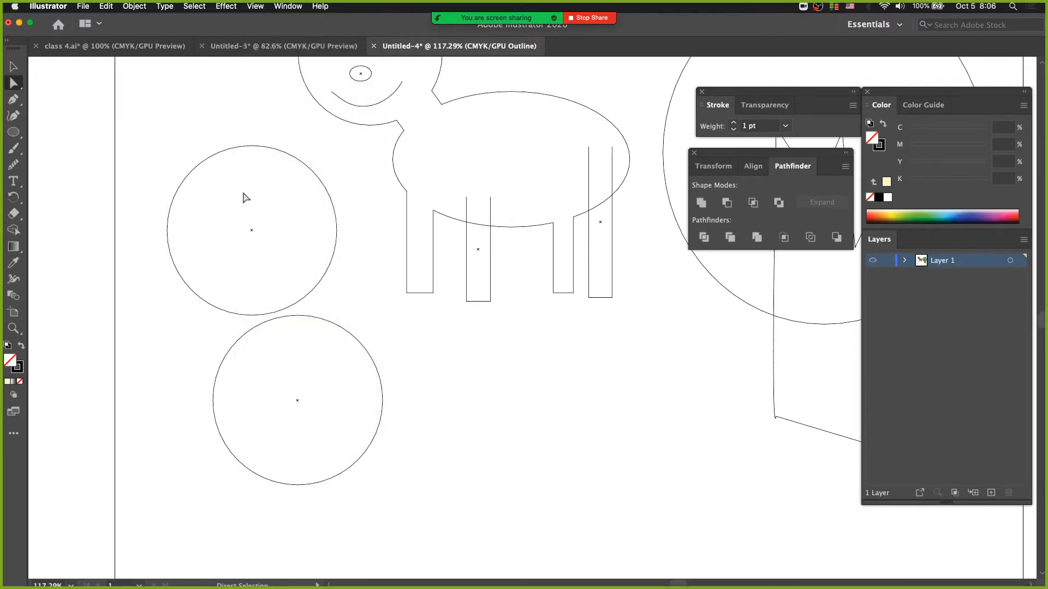
left_click_drag(225, 214, 267, 240)
left_click(242, 200)
left_click_drag(170, 153, 200, 188)
key("BackSpace")
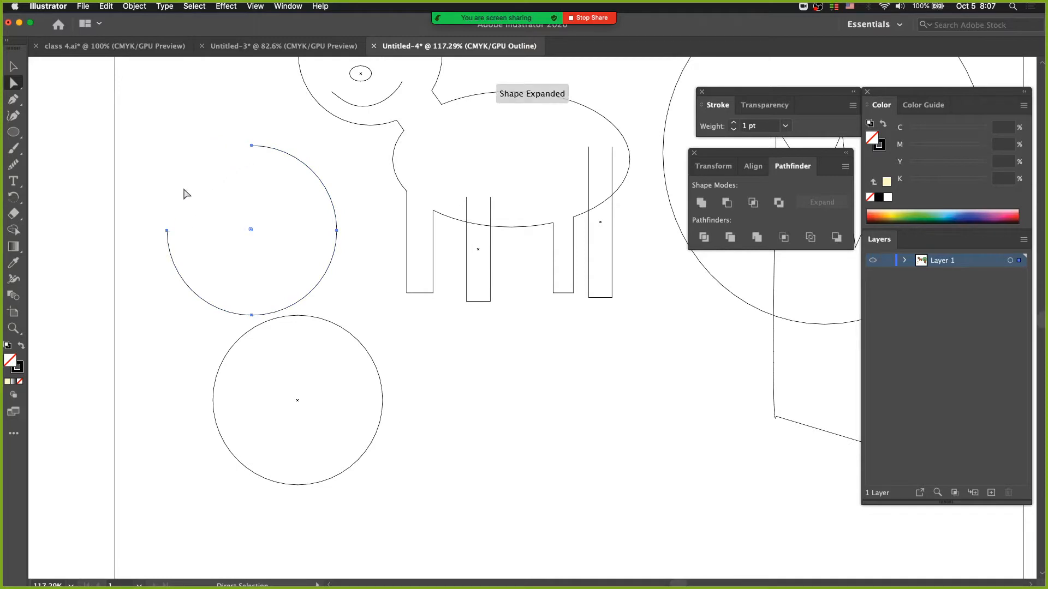
key("super+z")
left_click(199, 178)
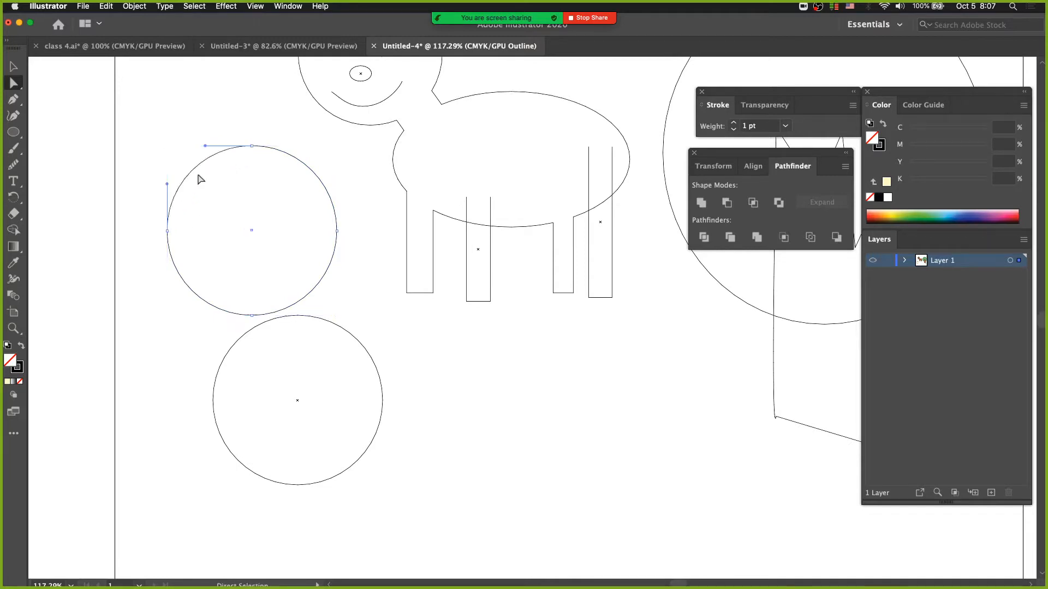
left_click(256, 7)
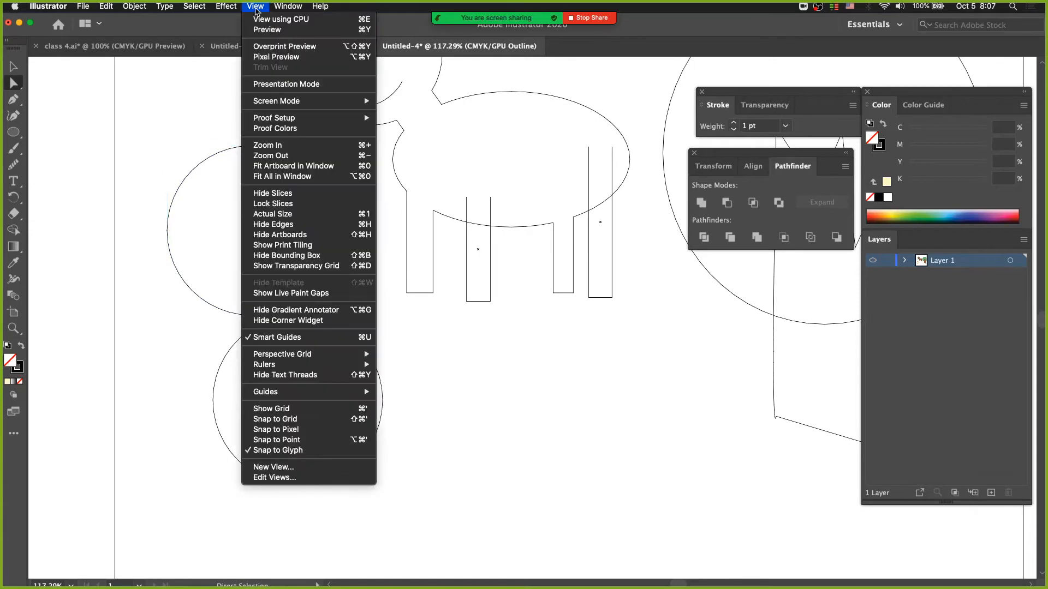
left_click(263, 26)
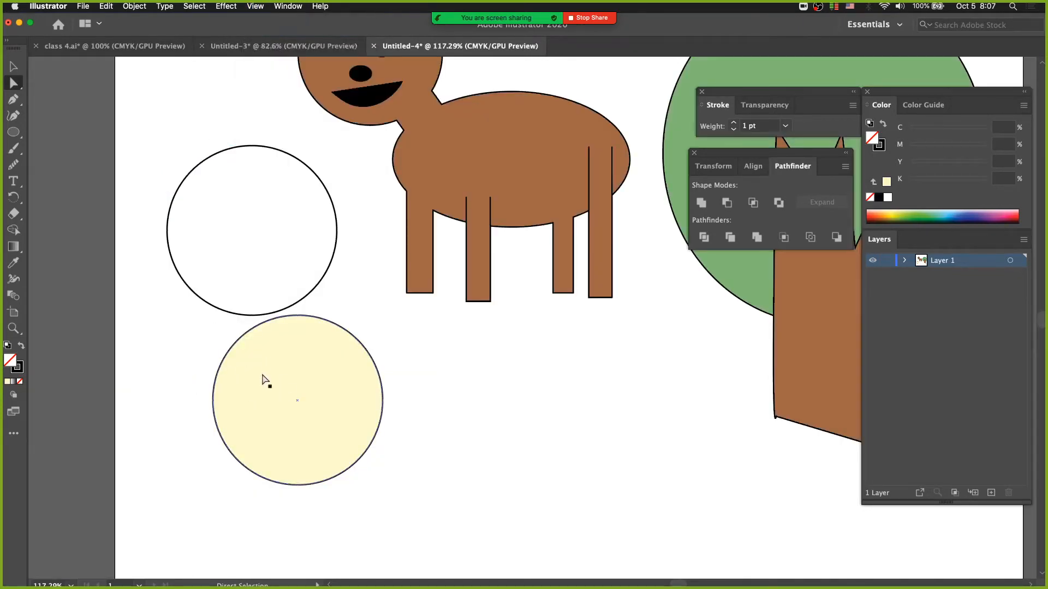
Step: Move the pale yellow circle slightly down and to the left with the Direct Selection tool
left_click(14, 83)
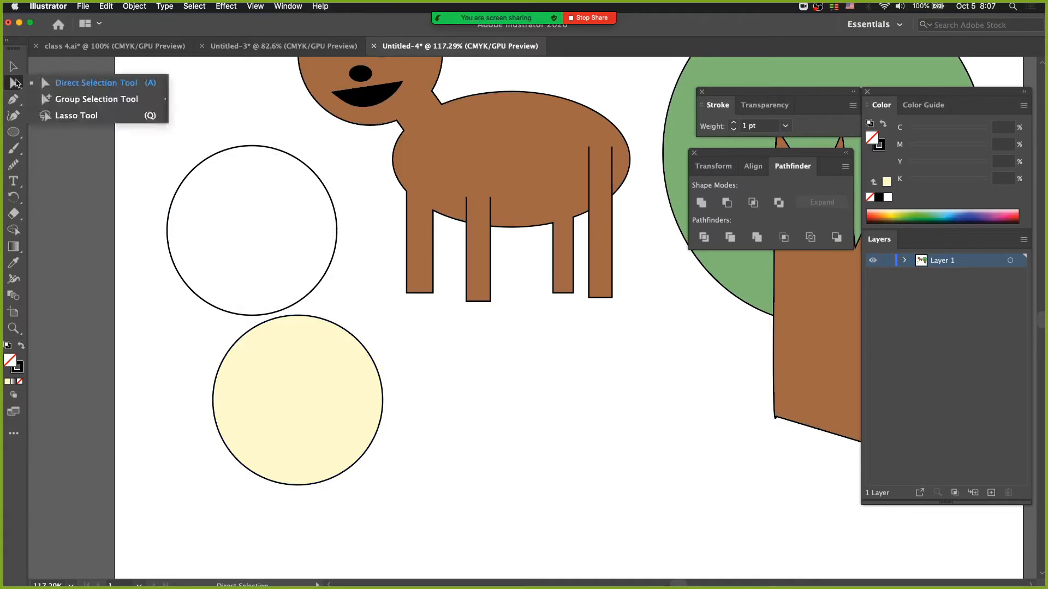
left_click(79, 85)
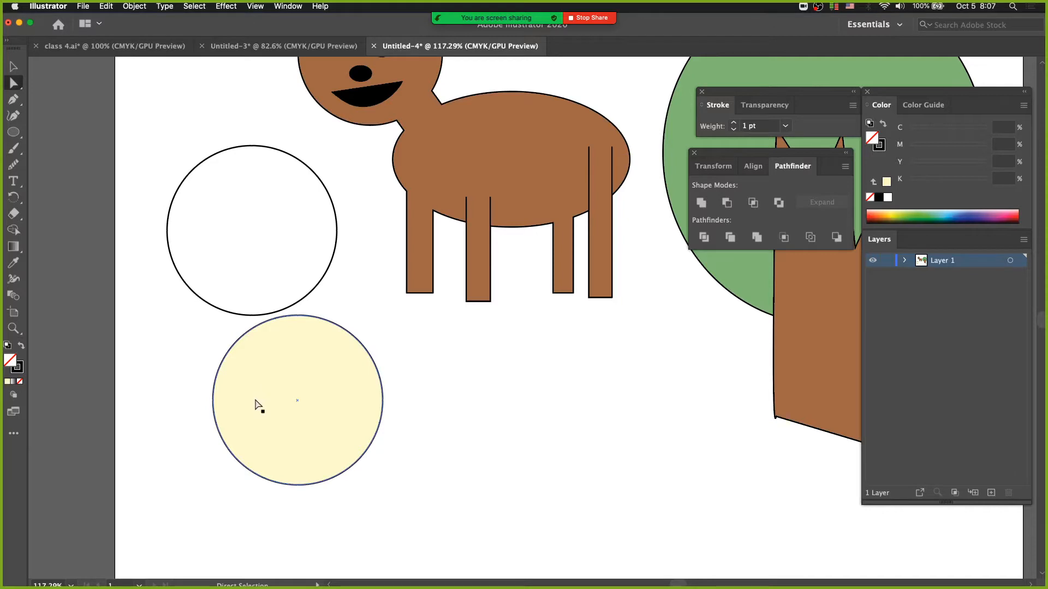
left_click(213, 407)
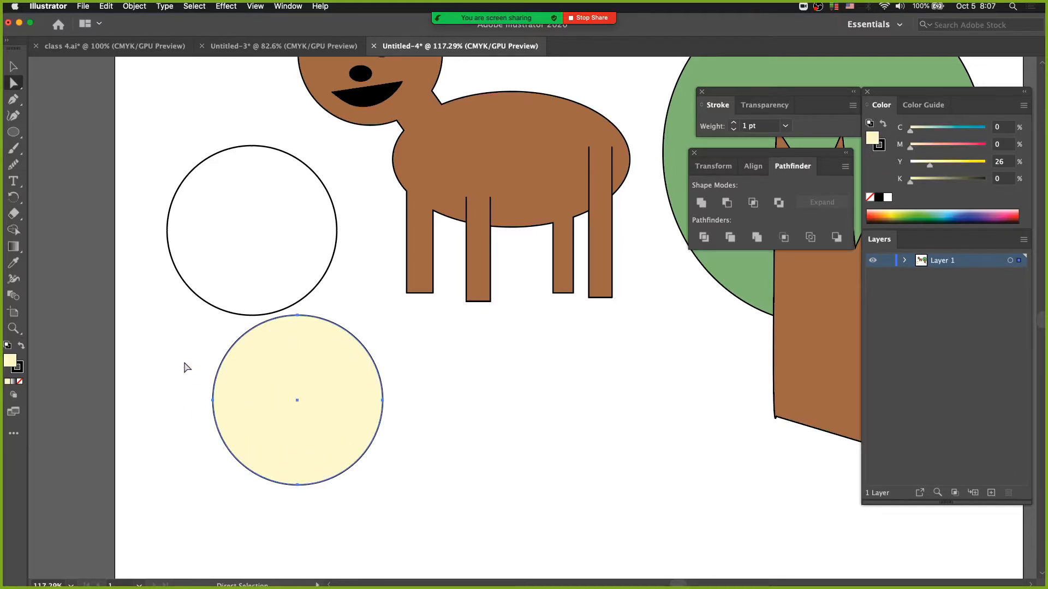
left_click_drag(280, 371, 266, 386)
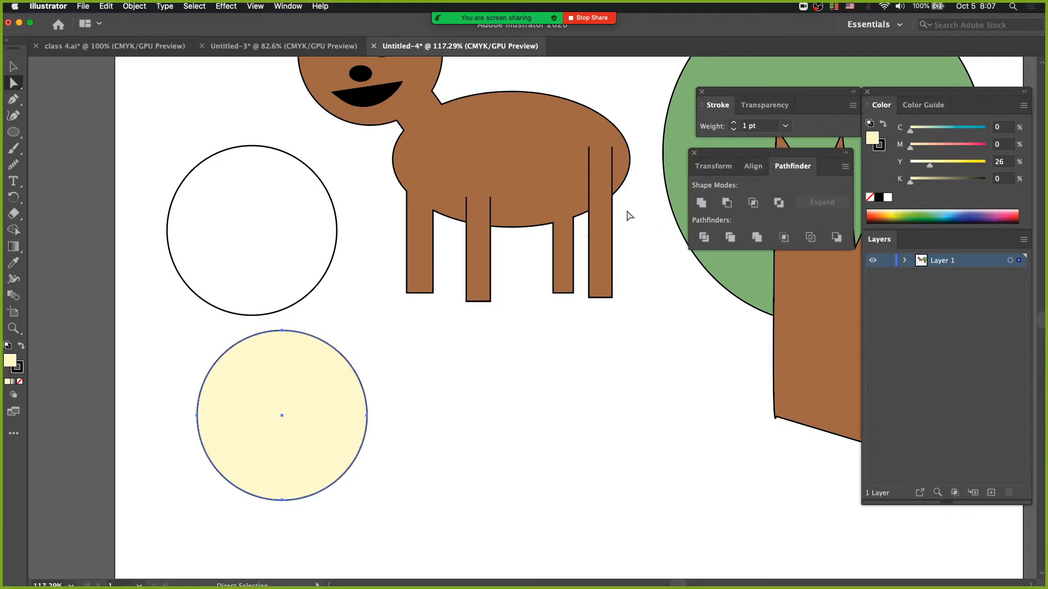
Step: Fill the unfilled upper circle with a green picked from the color spectrum and deselect it
left_click_drag(217, 131, 763, 225)
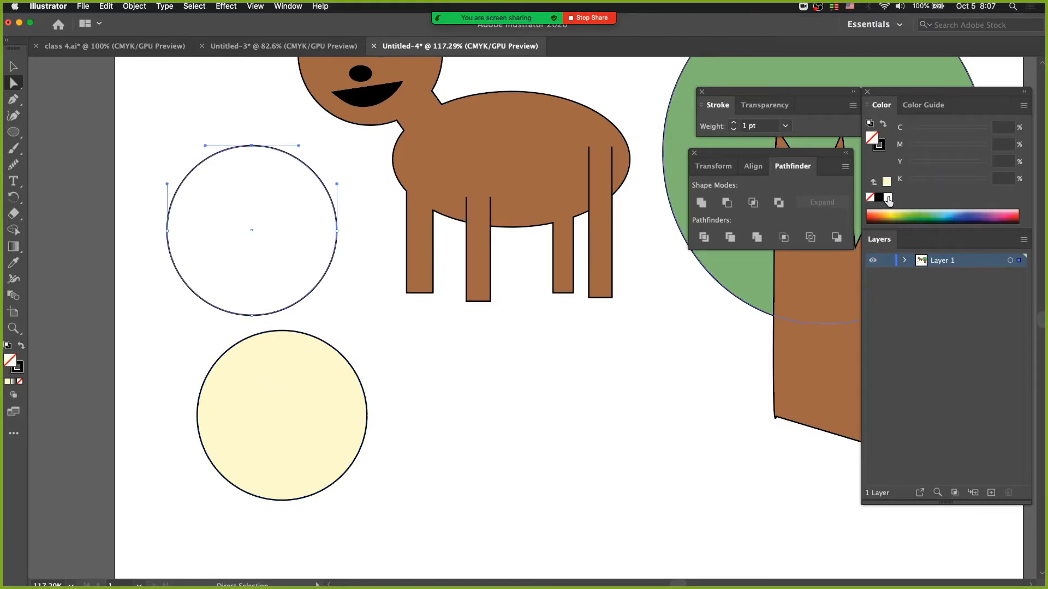
left_click(916, 214)
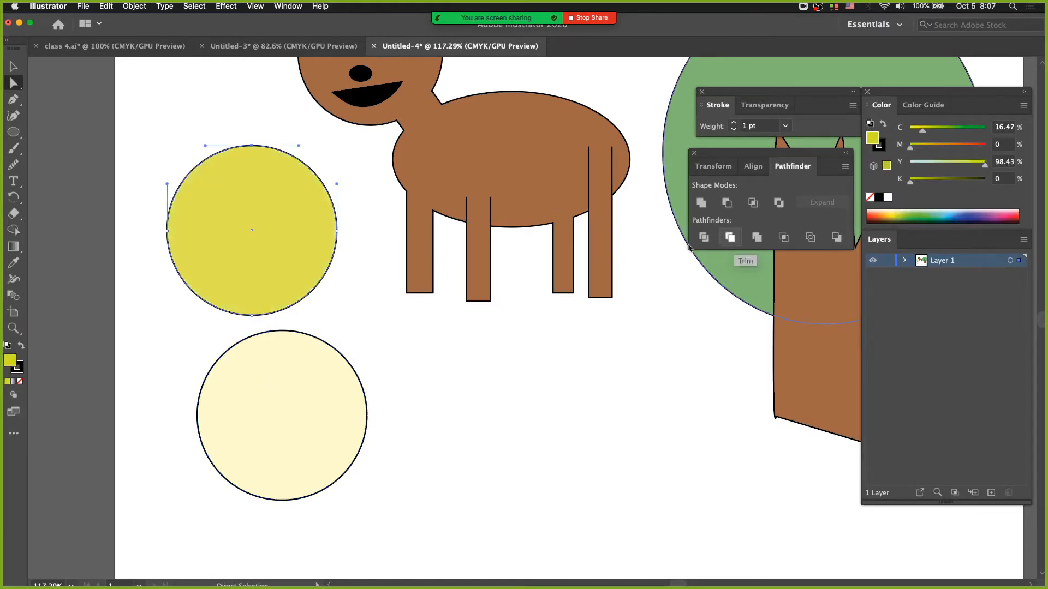
left_click(926, 214)
left_click(196, 101)
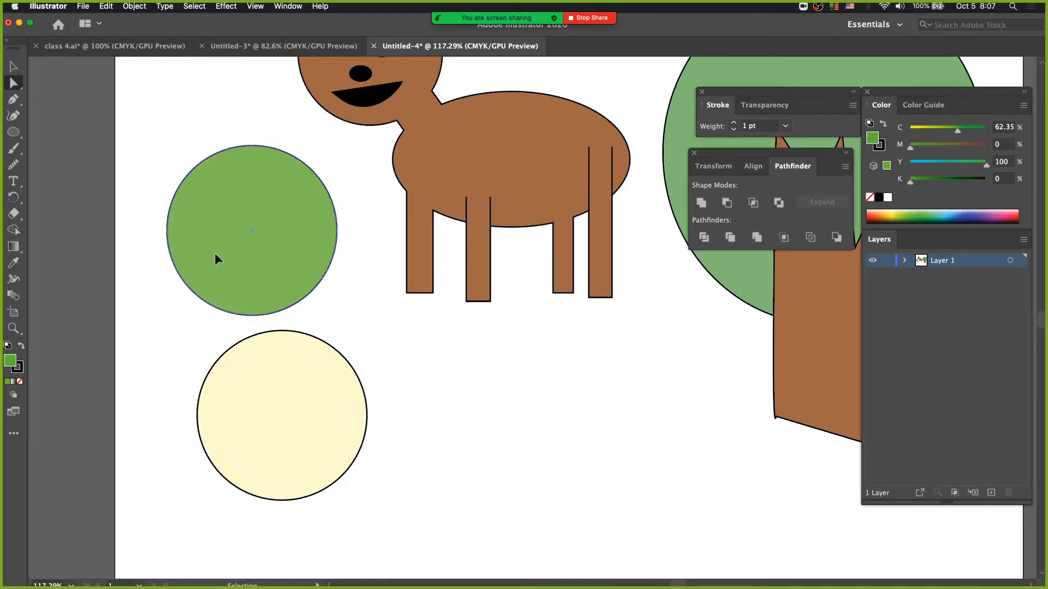
Step: Move the green circle down over the top of the pale yellow one, and reposition both circles together
left_click_drag(215, 254, 228, 320)
key("v")
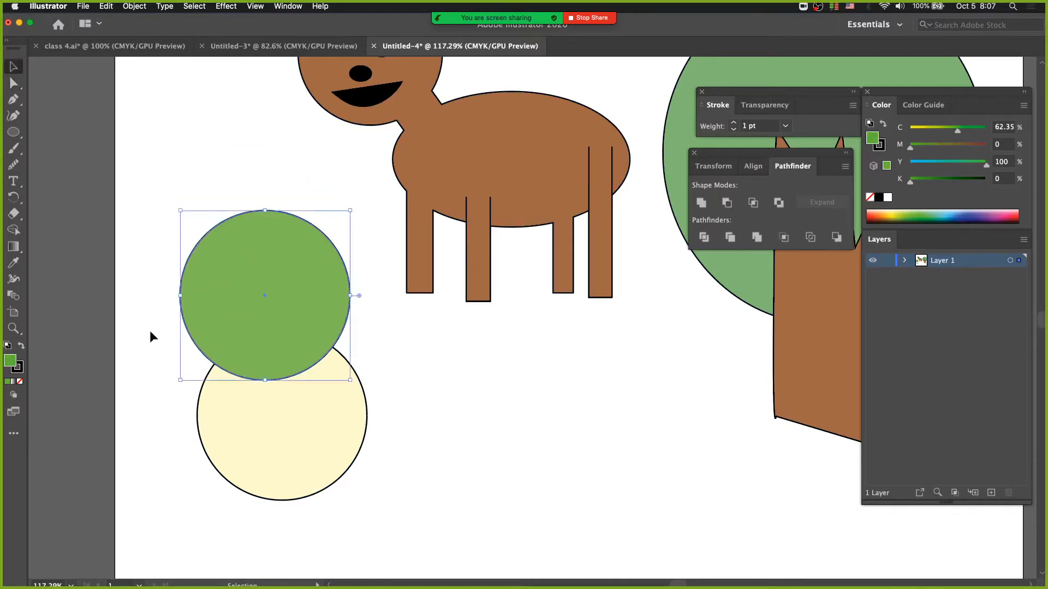
left_click_drag(150, 329, 239, 426)
left_click_drag(240, 313, 245, 287)
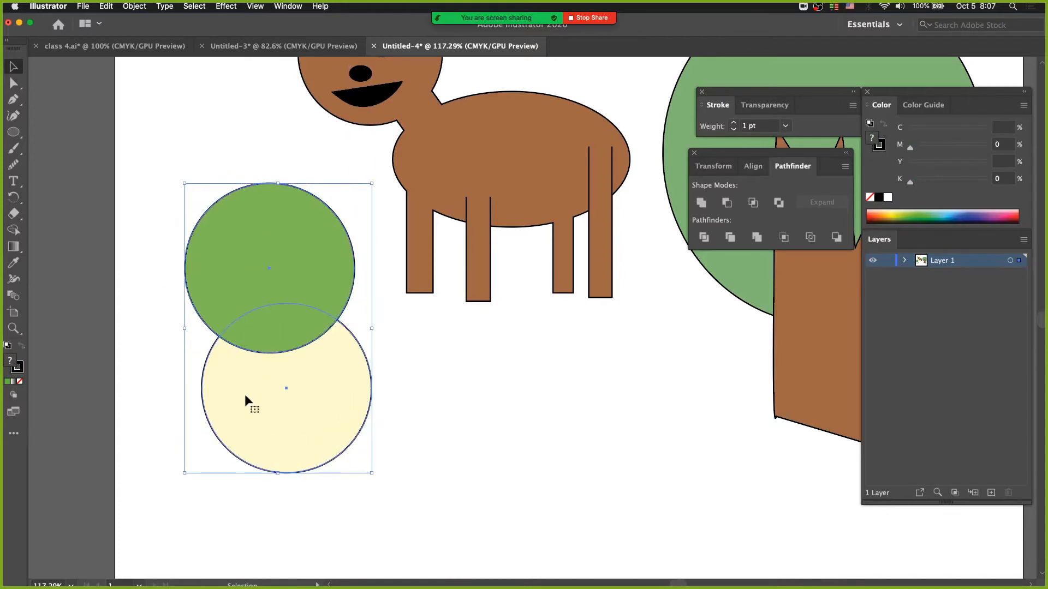
left_click_drag(245, 394, 252, 415)
Step: Group the green and pale yellow circles and deselect them
left_click(135, 7)
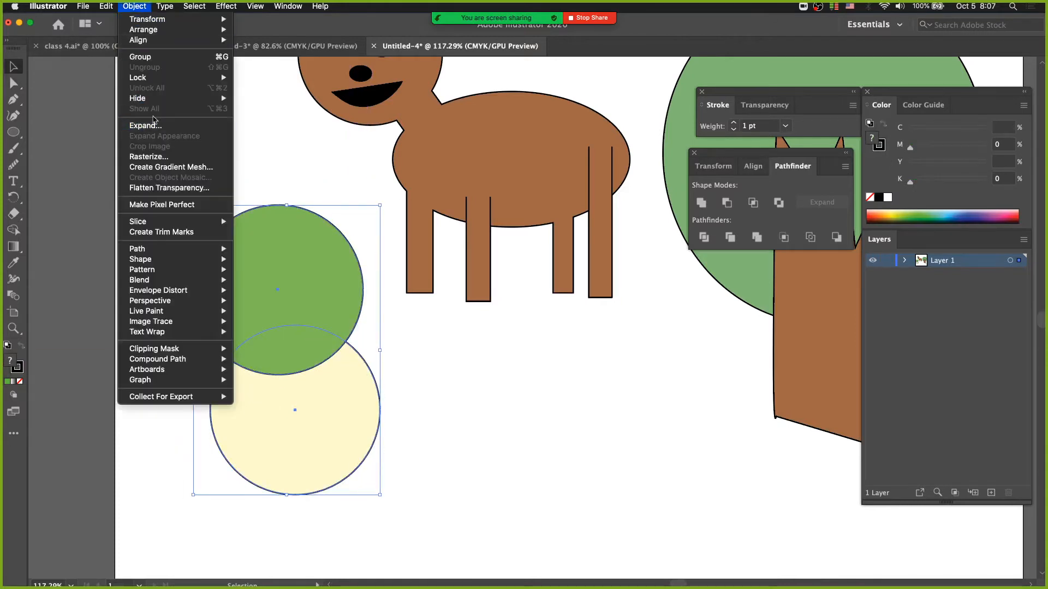
left_click(142, 56)
left_click(444, 400)
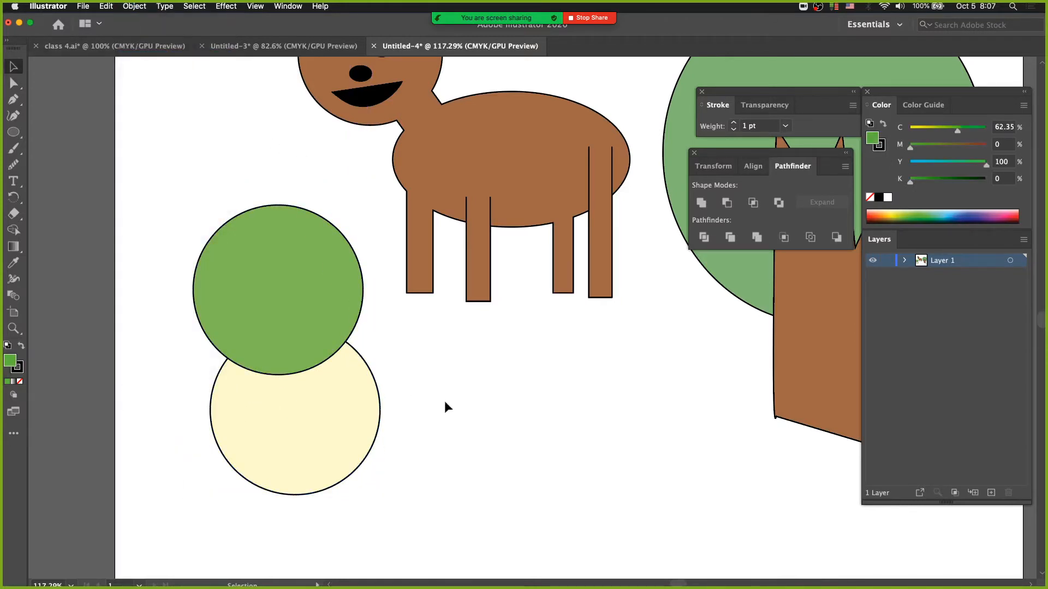
Step: Move the grouped green and pale yellow circles slightly up and to the left, and deselect them
left_click_drag(341, 411, 286, 339)
left_click_drag(284, 393, 364, 454)
left_click_drag(270, 248, 226, 282)
left_click_drag(289, 299, 290, 277)
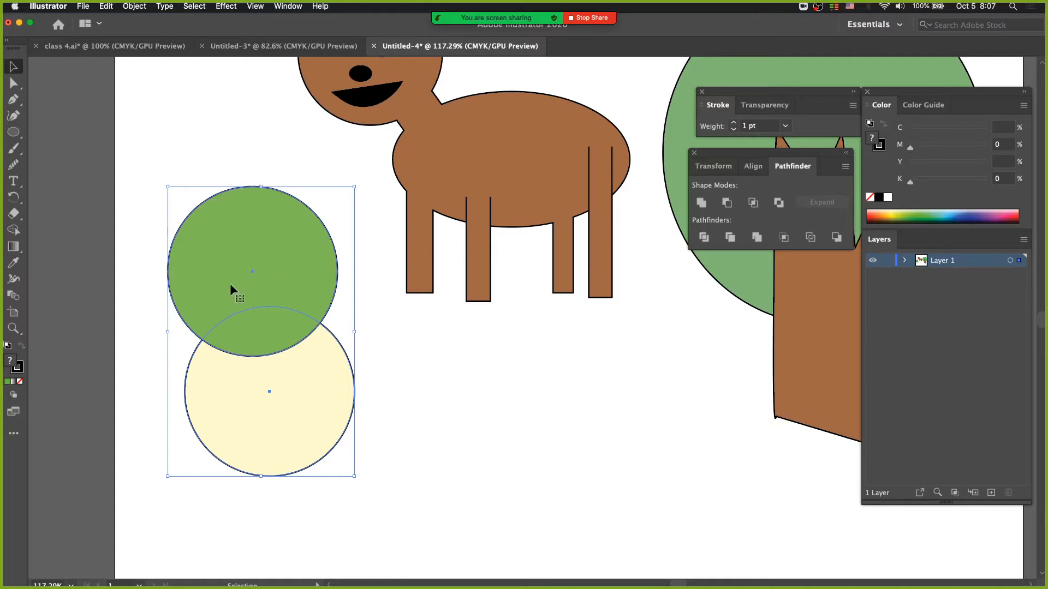
left_click(248, 152)
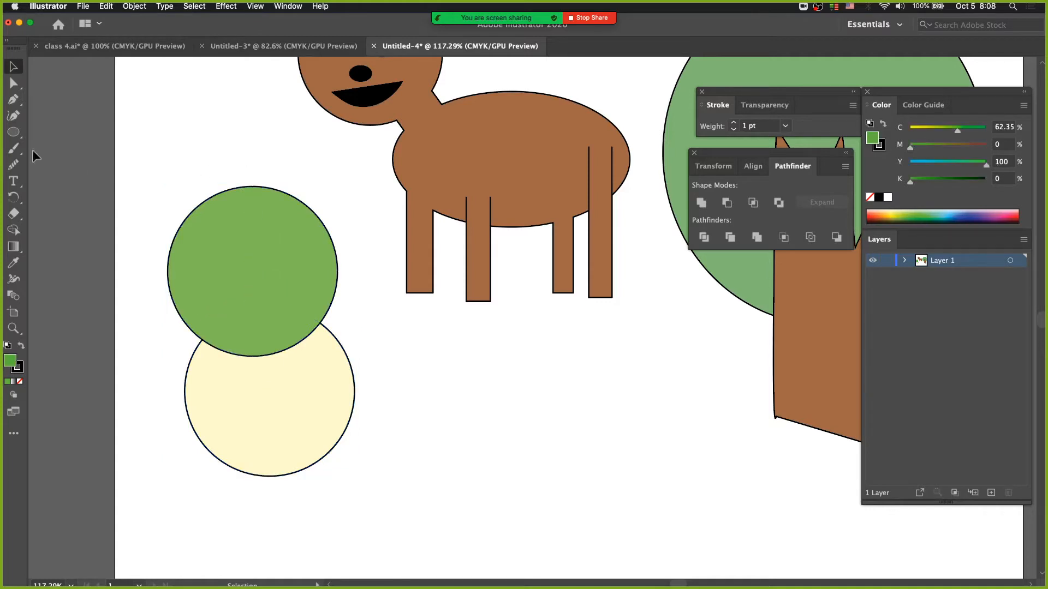
Step: Try scaling both grouped circles together with the Scale tool, and undo the scaling
left_click_drag(13, 197, 76, 213)
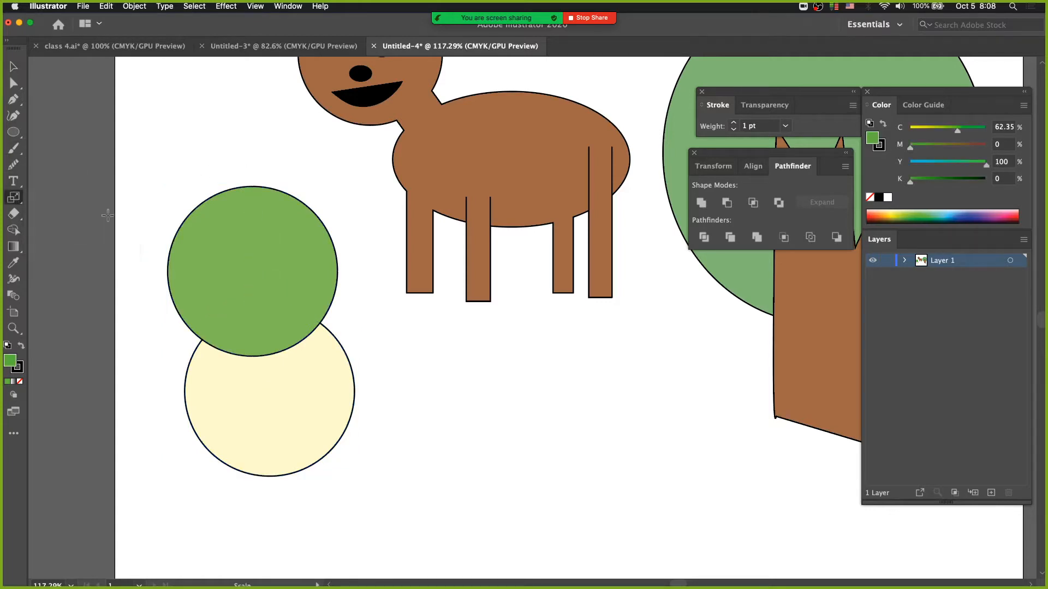
left_click_drag(183, 158, 263, 241)
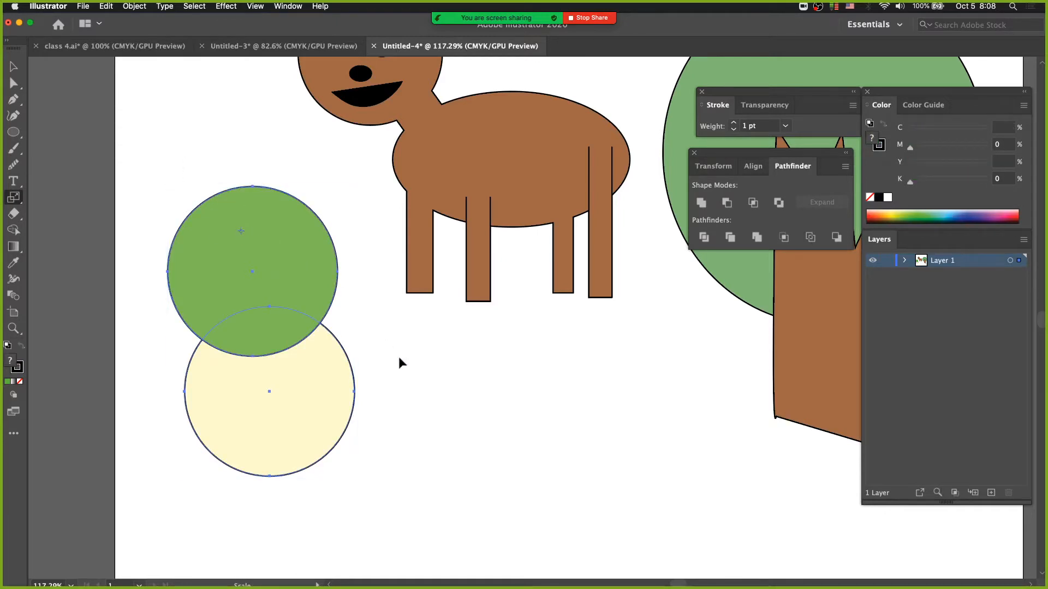
left_click_drag(399, 359, 336, 304)
key("super+z")
left_click(14, 66)
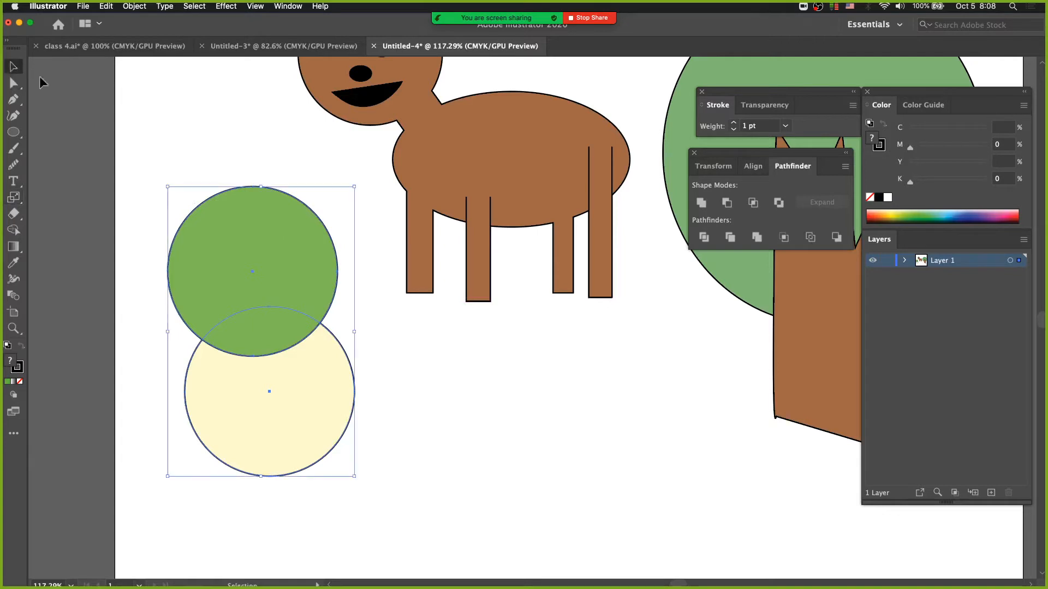
left_click(134, 6)
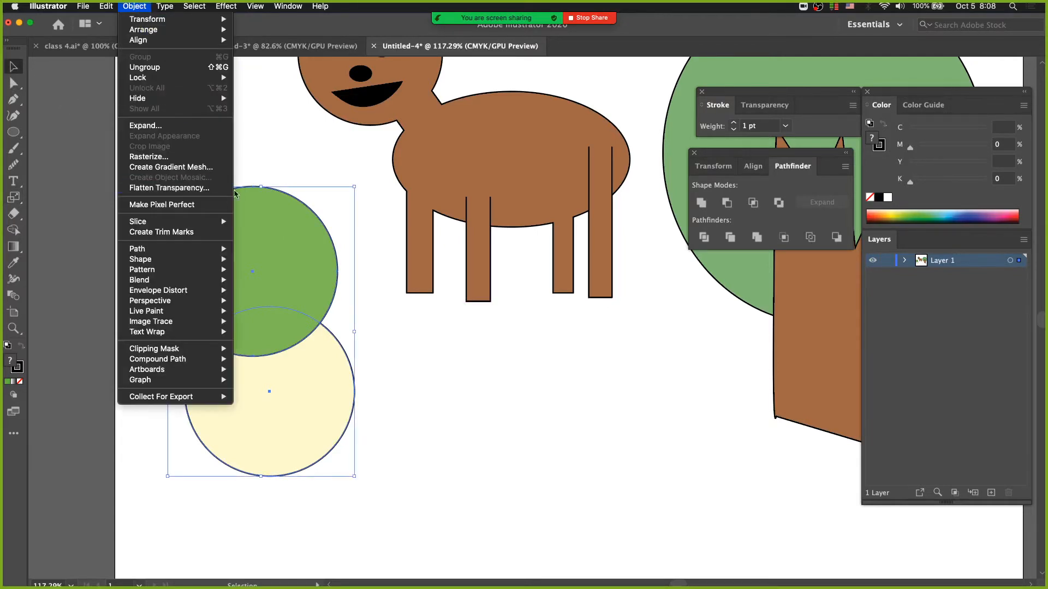
left_click(295, 136)
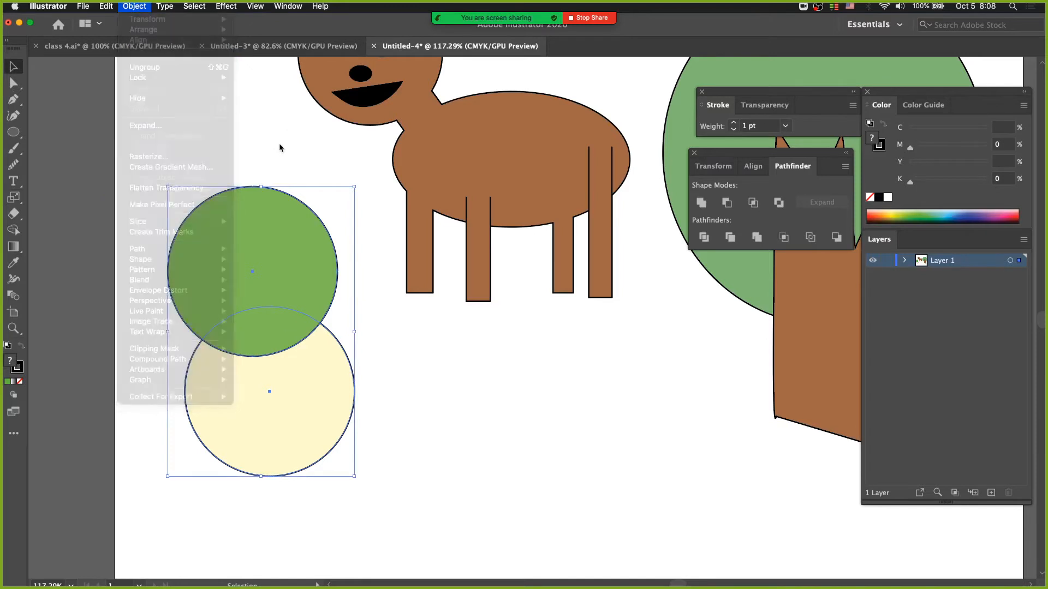
Step: Try scaling only the green circle within the group into a narrower oval, and undo the scaling
left_click(13, 83)
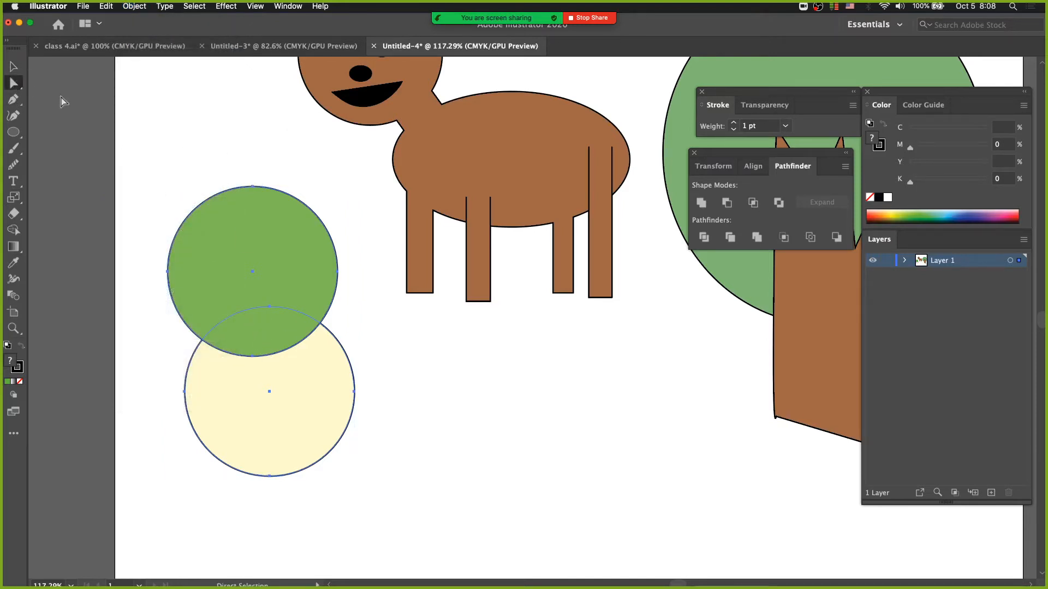
left_click(199, 159)
left_click(233, 227)
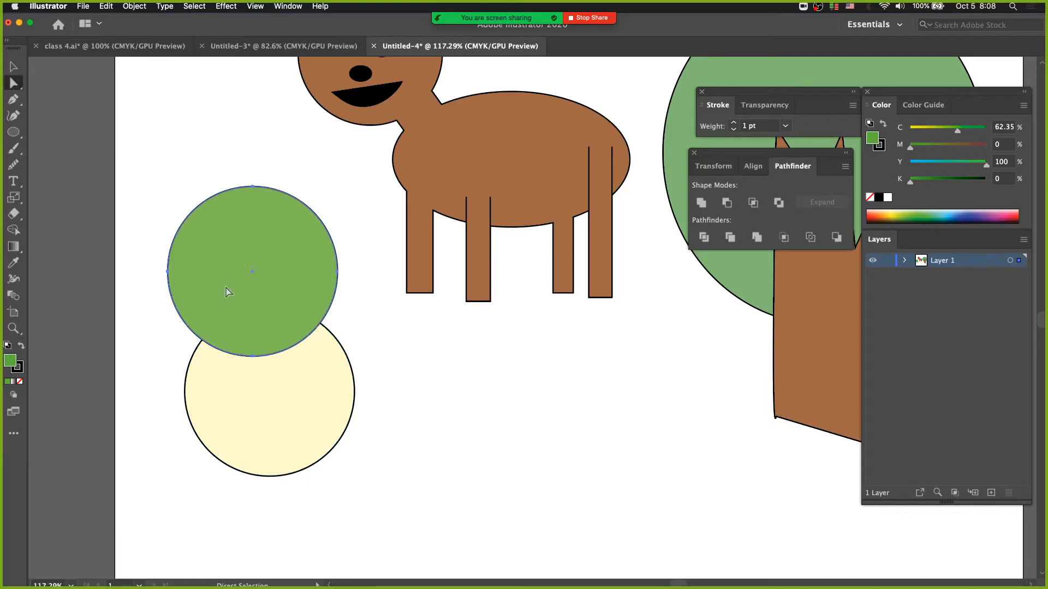
left_click(14, 198)
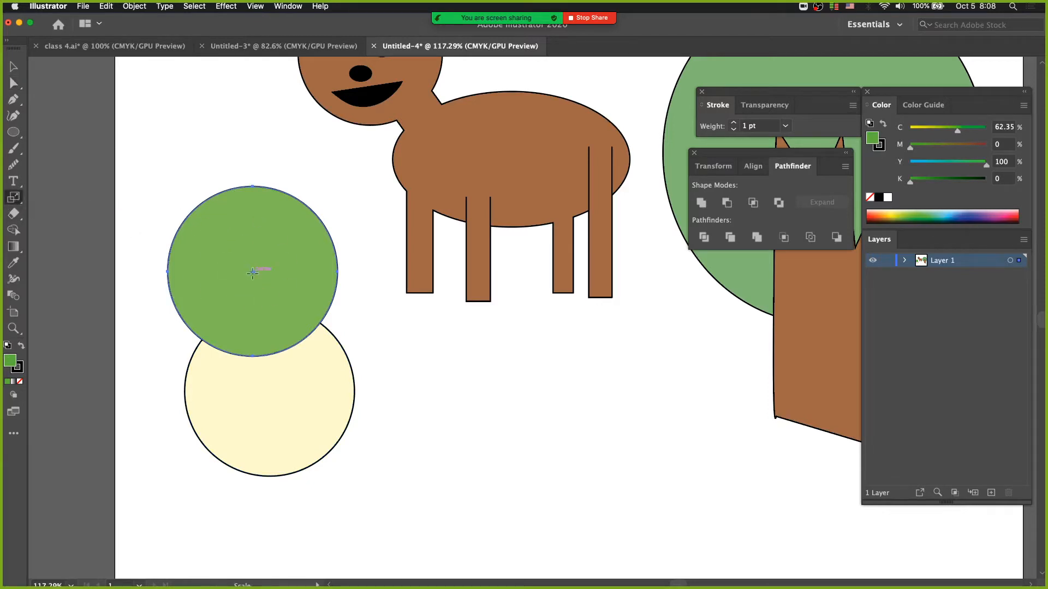
left_click_drag(367, 210, 323, 225)
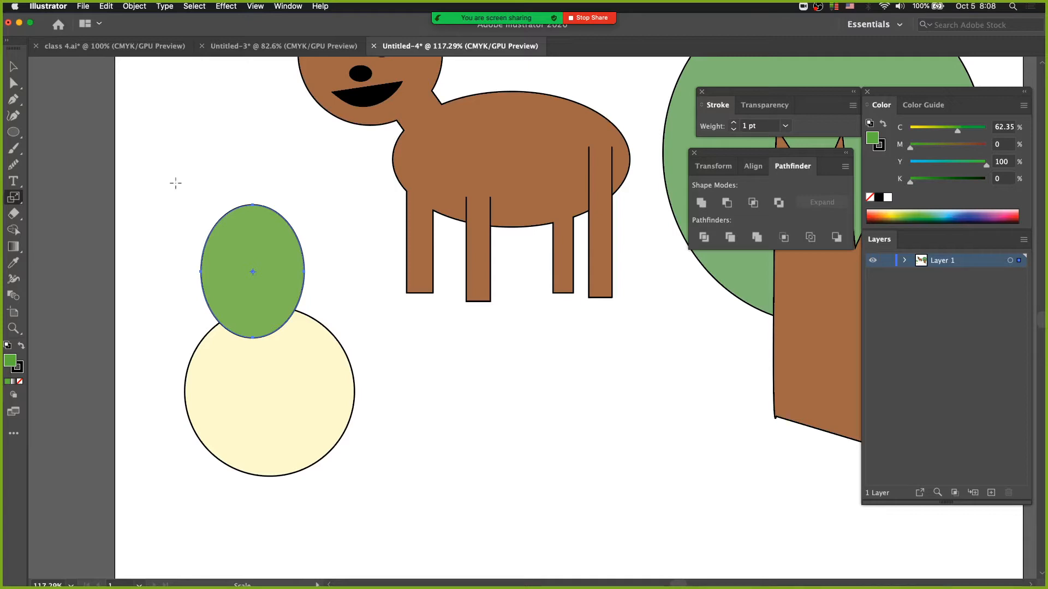
key("super+z")
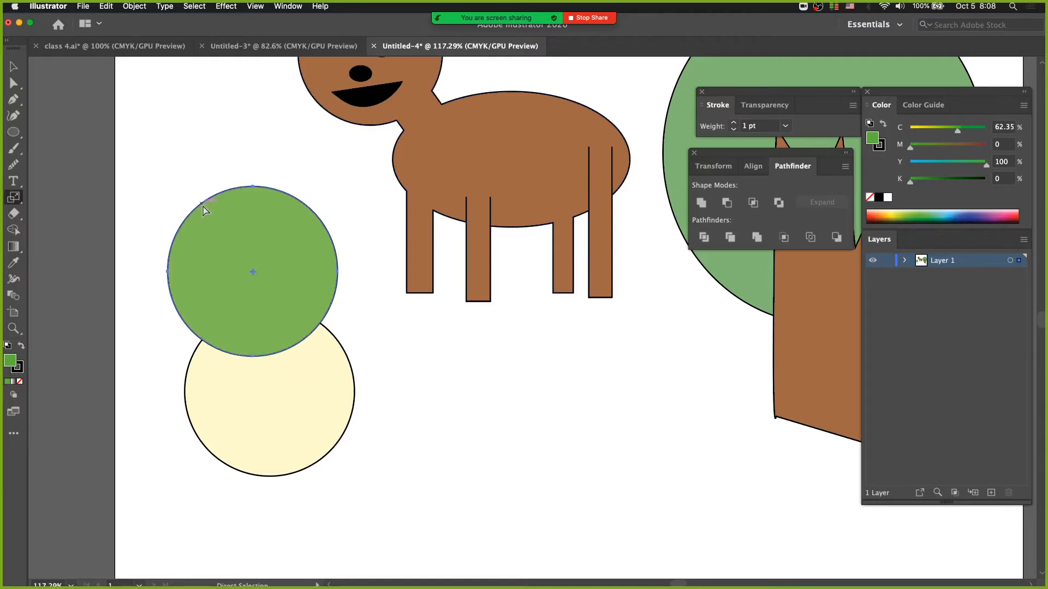
Step: Remove the green circle's fill, set its stroke weight to 5 pt, and deselect it
left_click(871, 198)
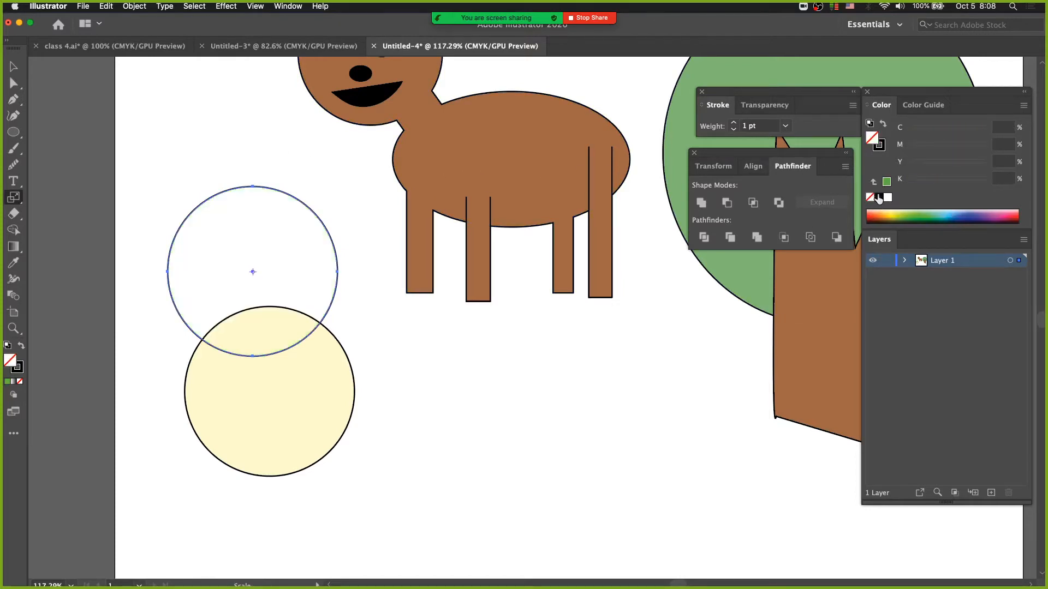
left_click(231, 130, "super")
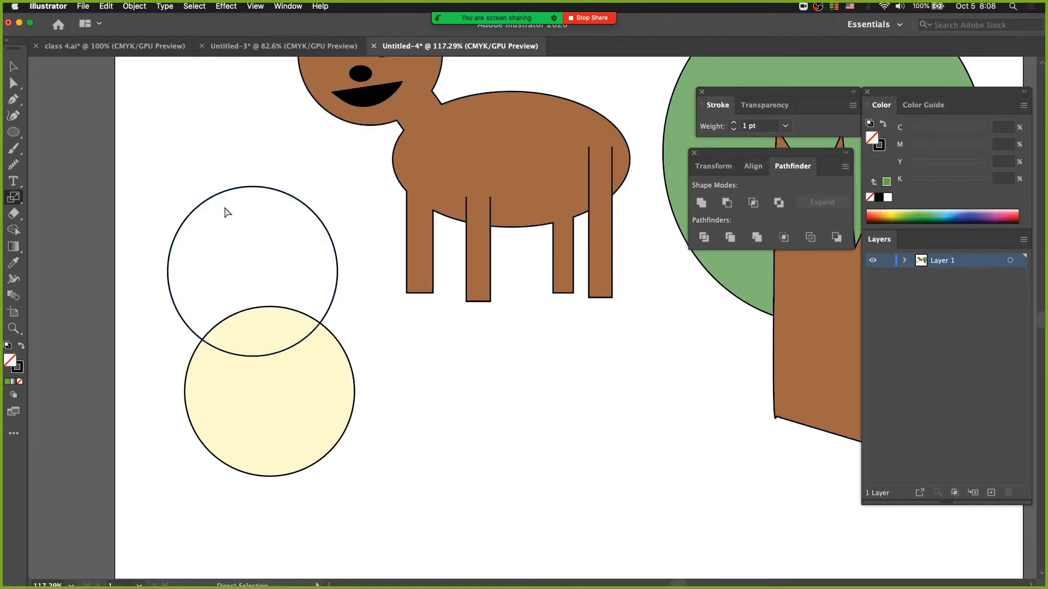
left_click(193, 211, "super")
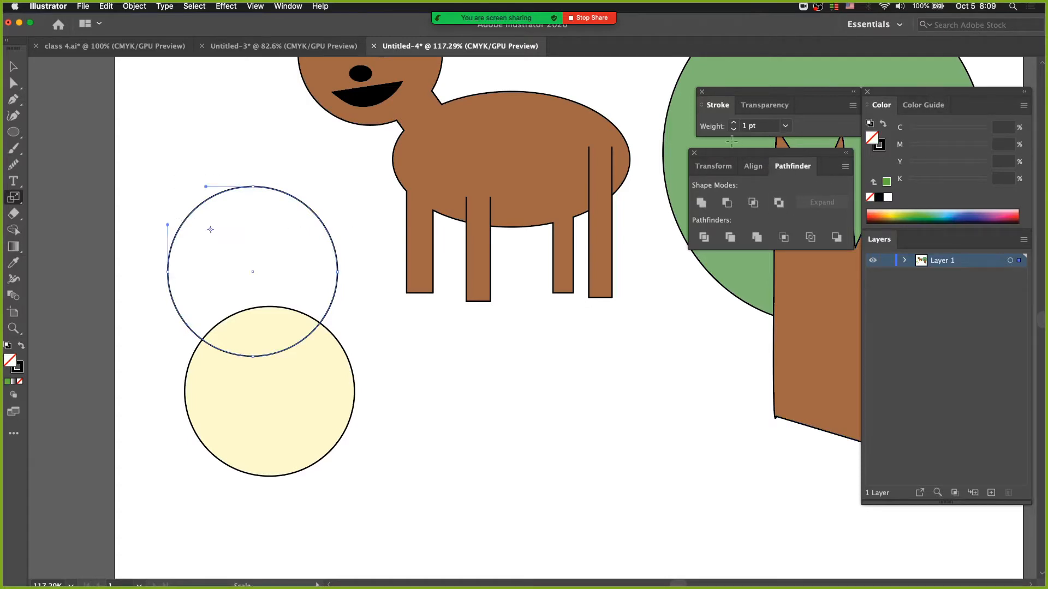
left_click(785, 126)
left_click(808, 246)
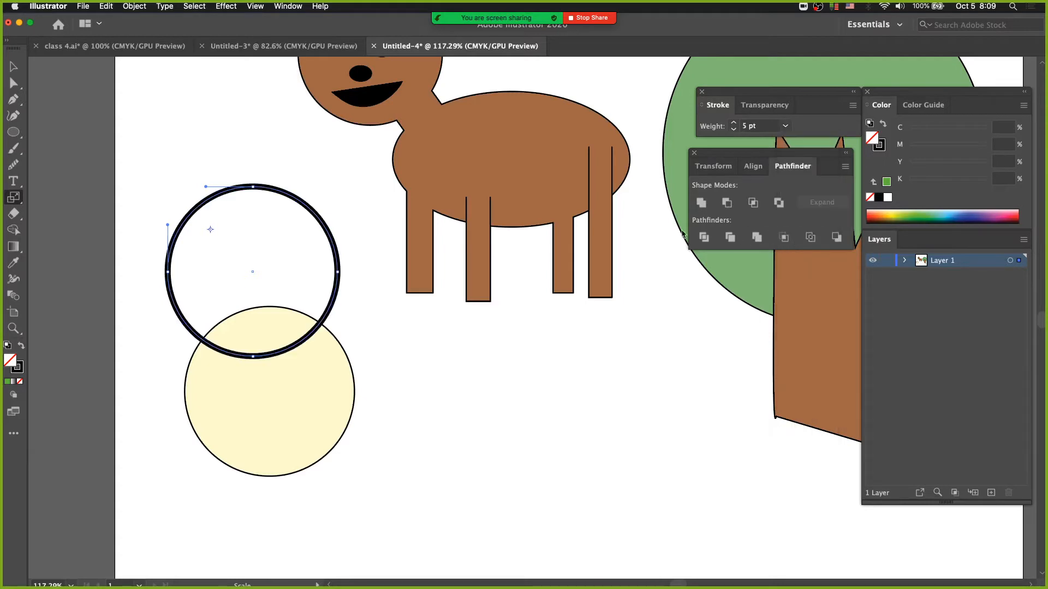
left_click(235, 137, "super")
Step: Select the thick outlined circle with Direct Selection, select the whole group with the Selection tool, and deselect it
left_click_drag(223, 161, 287, 226)
key("s")
key("a")
left_click_drag(163, 161, 229, 232)
key("s")
key("v")
left_click_drag(172, 139, 295, 356)
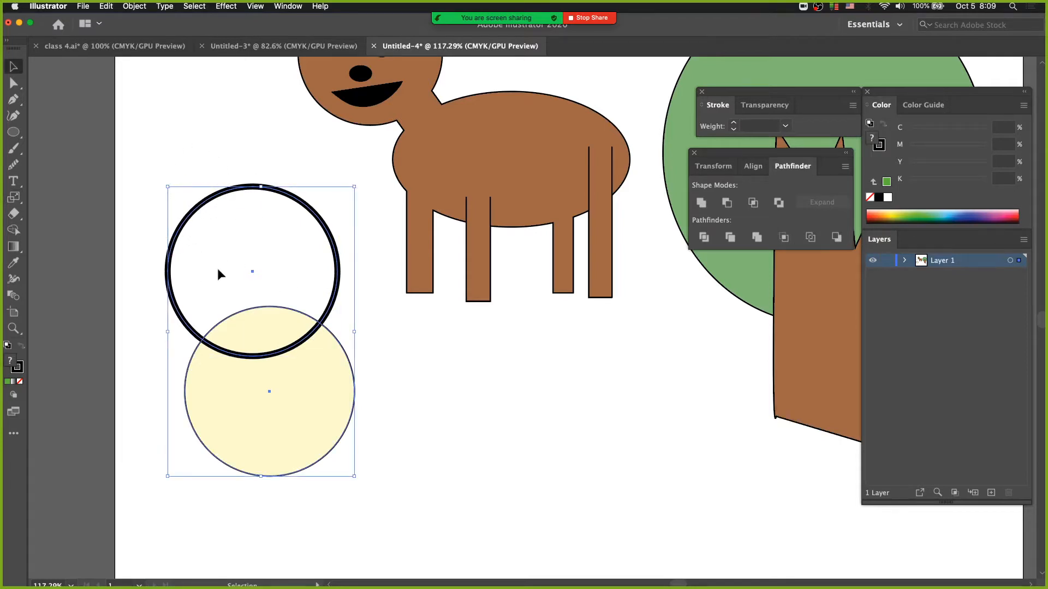
left_click(227, 140)
Step: Select the outlined circle with Direct Selection by its upper-left edge and by its center point, and deselect it
left_click_drag(14, 82, 83, 83)
left_click_drag(189, 167, 234, 221)
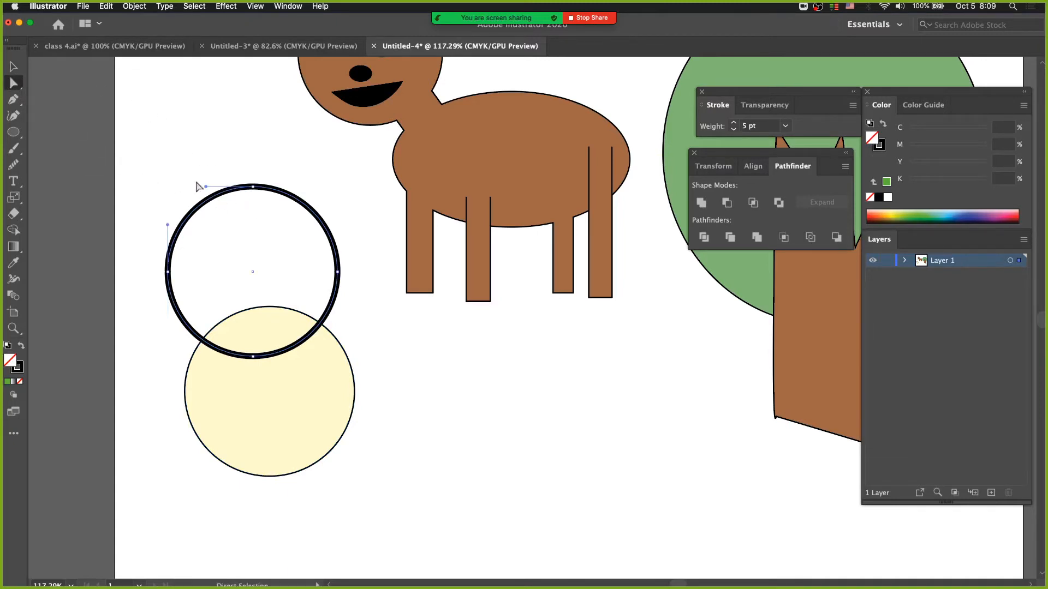
left_click_drag(221, 252, 262, 284)
left_click(213, 258)
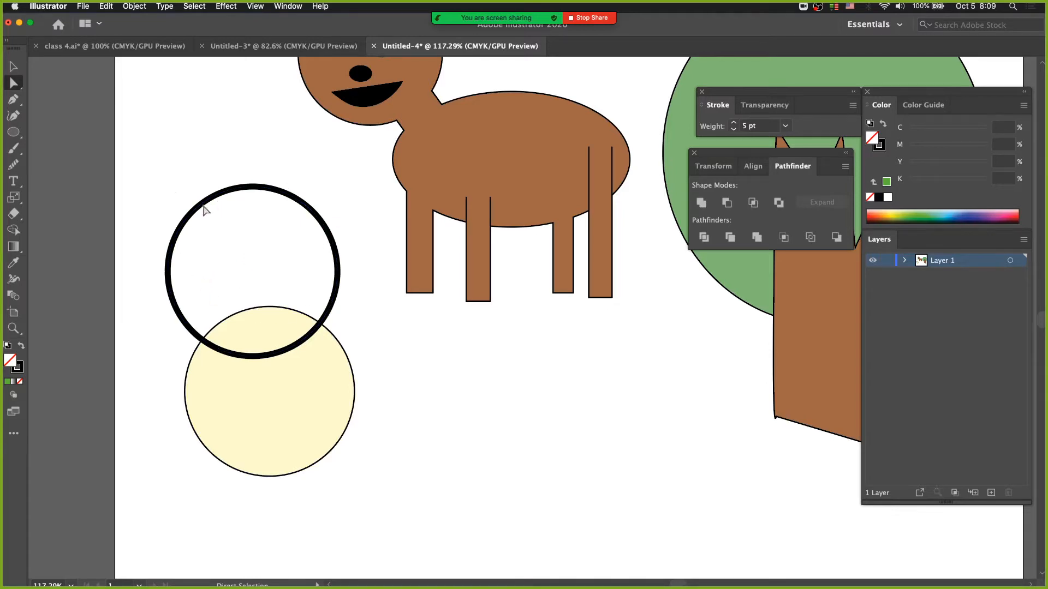
left_click(195, 208)
left_click(207, 226)
Step: Select the entire outlined circle with the Group Selection tool by picking its edge, and deselect it
left_click_drag(13, 83, 90, 105)
left_click(223, 192)
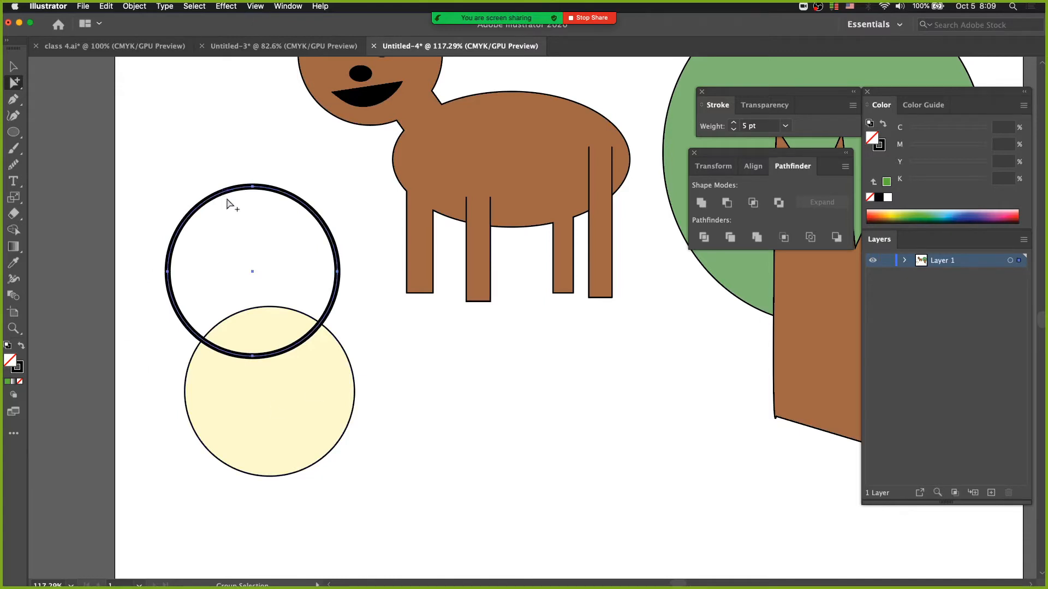
left_click(180, 162)
Step: Select the outlined circle's upper-left segment with Direct Selection, select the whole circle with Group Selection, and deselect it
left_click_drag(15, 90, 58, 85)
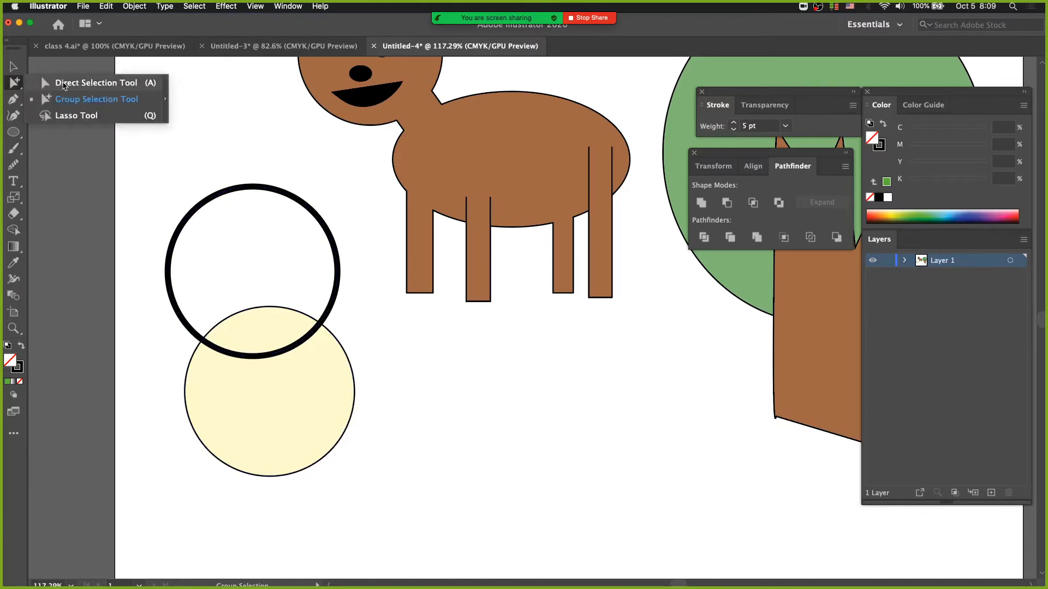
left_click(67, 86)
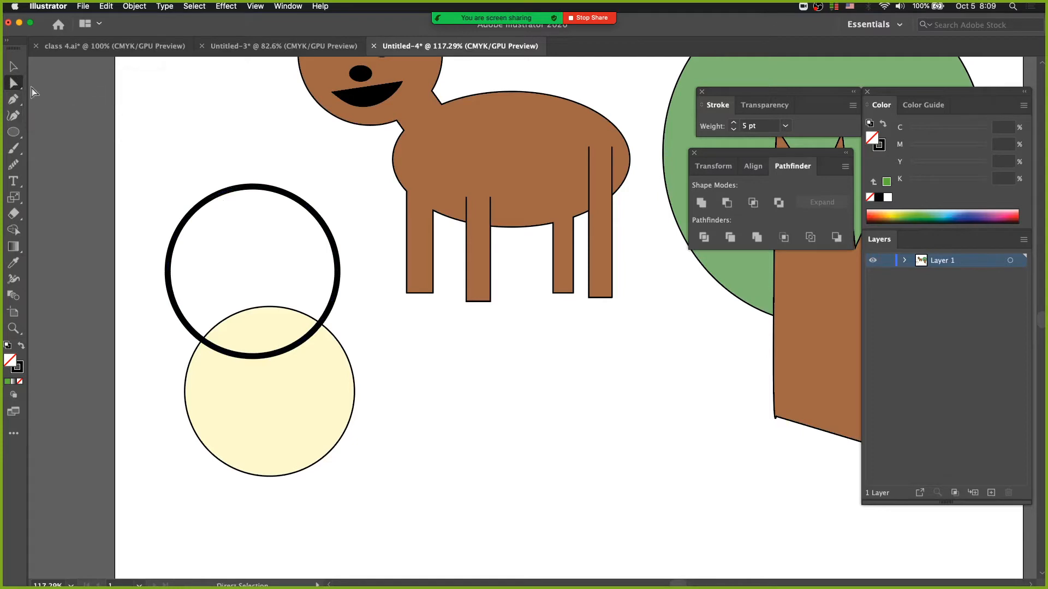
left_click(215, 200)
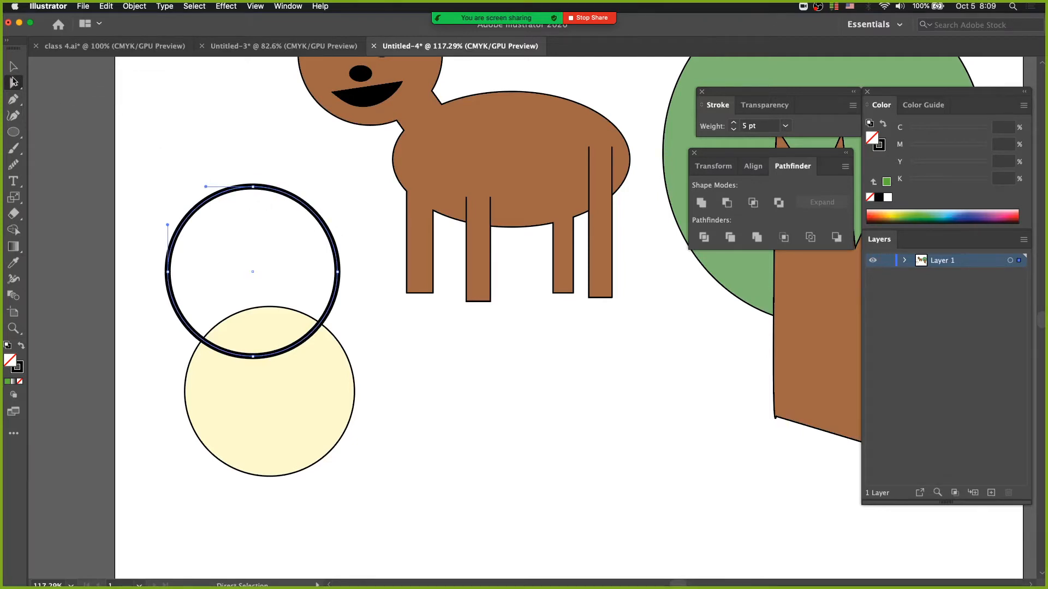
left_click_drag(14, 82, 57, 101)
left_click(11, 84)
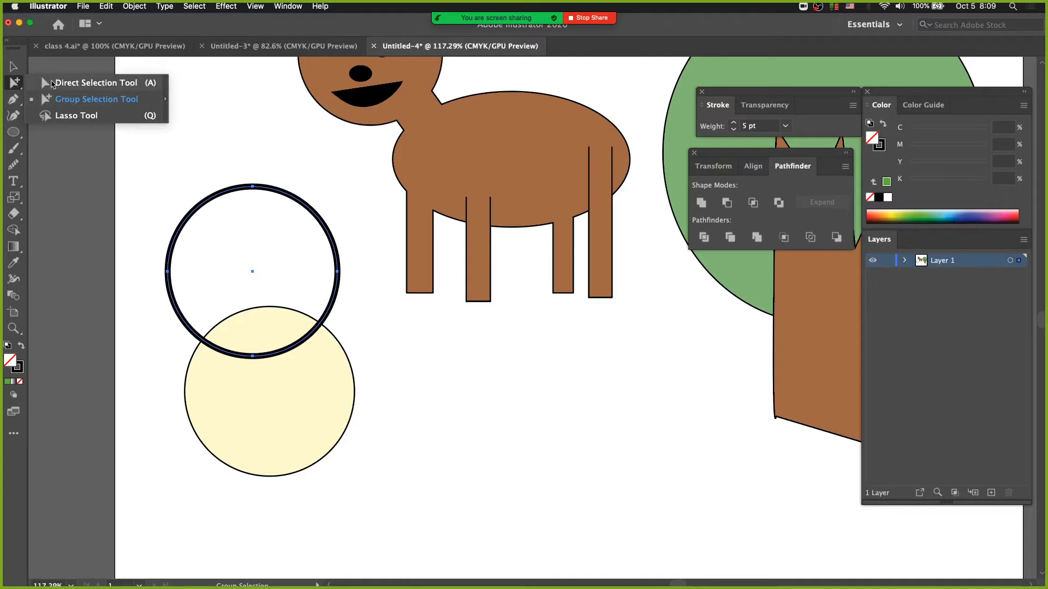
left_click(96, 82)
left_click(239, 215)
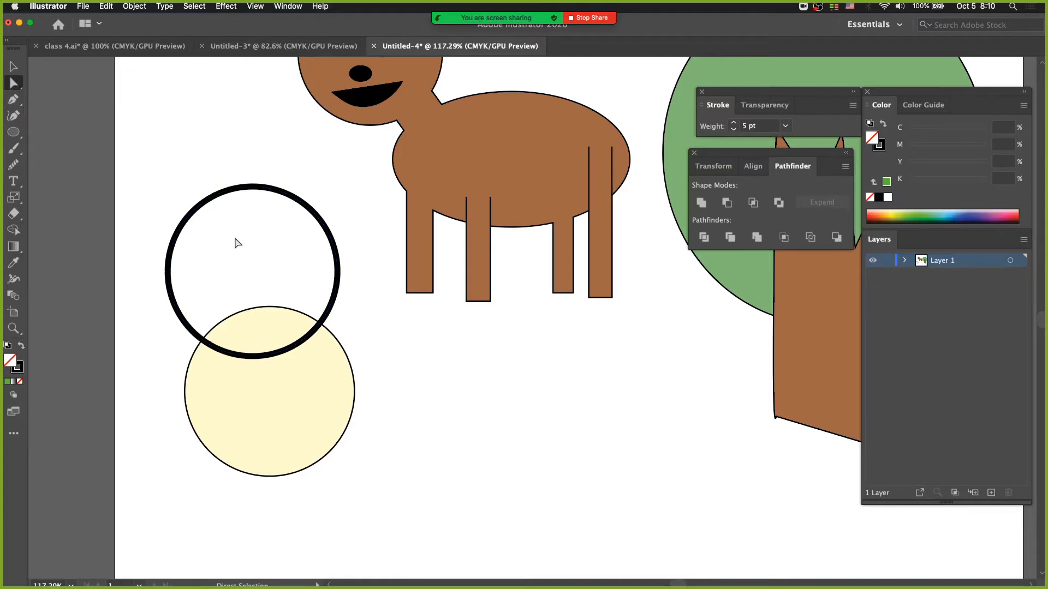
Step: Try scaling the outlined circle, selected by its center point, into a taller, narrower oval, and undo the scaling
left_click_drag(224, 229, 277, 279)
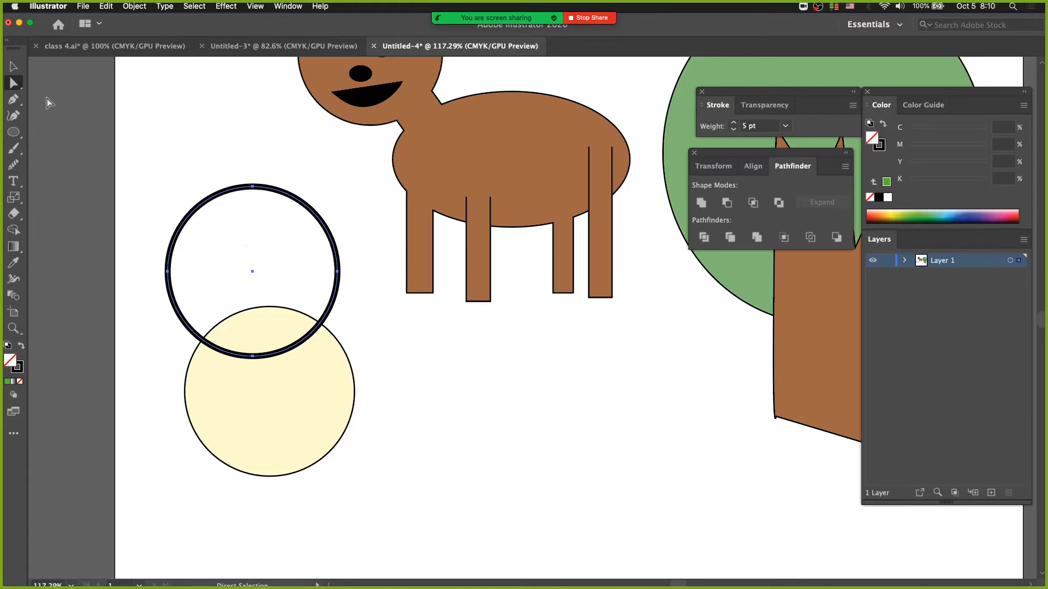
left_click(19, 87)
left_click(58, 107)
left_click(14, 198)
mouse_move(372, 278)
left_mouse_down()
mouse_move(357, 287)
mouse_move(387, 277)
mouse_move(352, 280)
left_mouse_up()
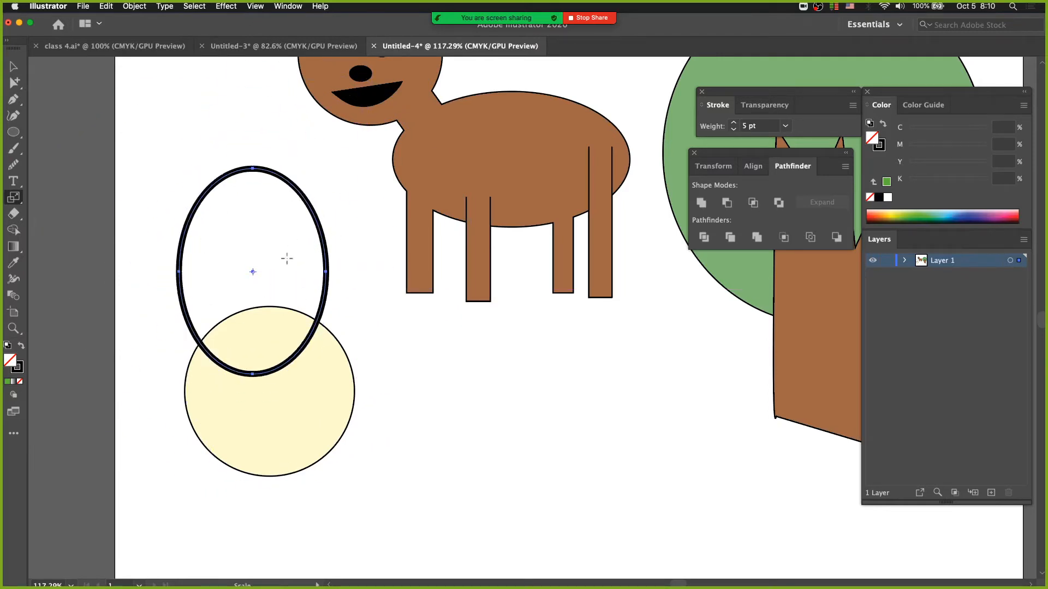
mouse_move(287, 258)
left_mouse_down()
mouse_move(304, 251)
mouse_move(276, 270)
left_mouse_up()
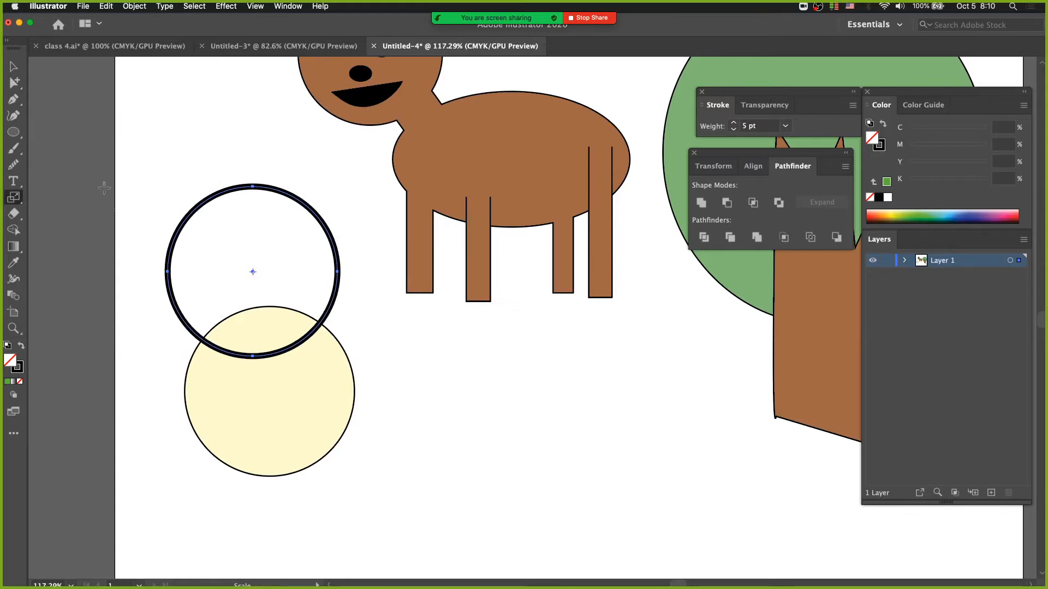
Step: Delete the outlined circle, move the pale yellow circle up into its place, and deselect it
left_click_drag(13, 82, 73, 89)
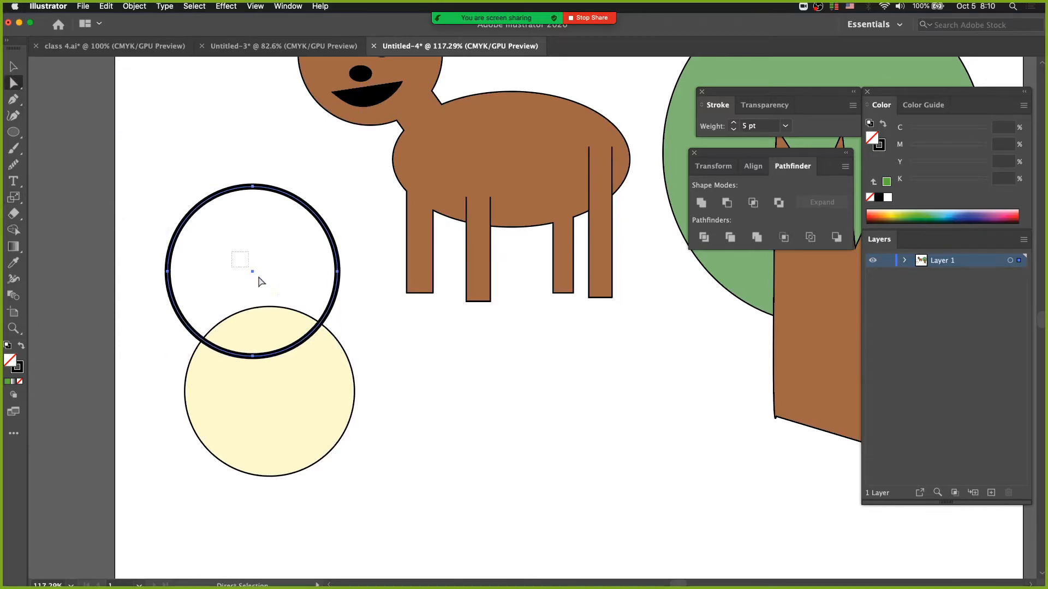
key("Delete")
left_click(236, 351)
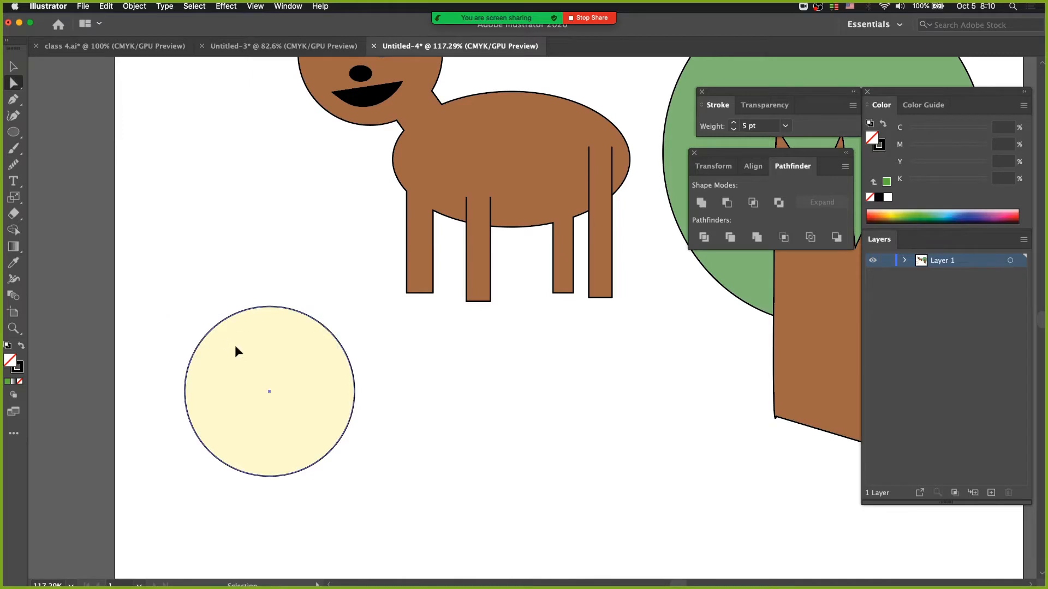
left_click_drag(235, 351, 240, 254)
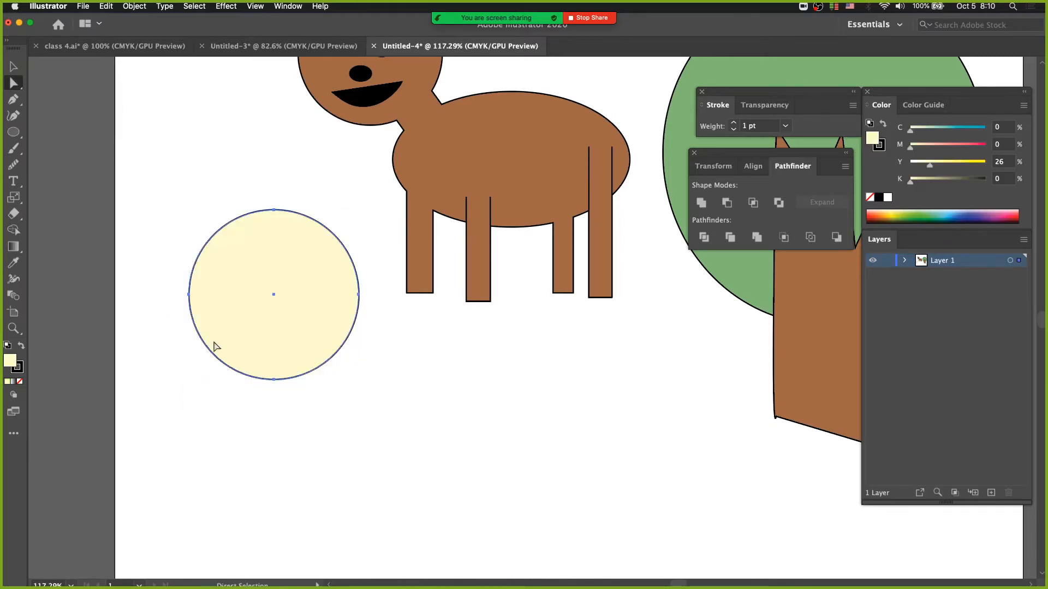
left_click(380, 303)
left_click(347, 302)
left_click(181, 292)
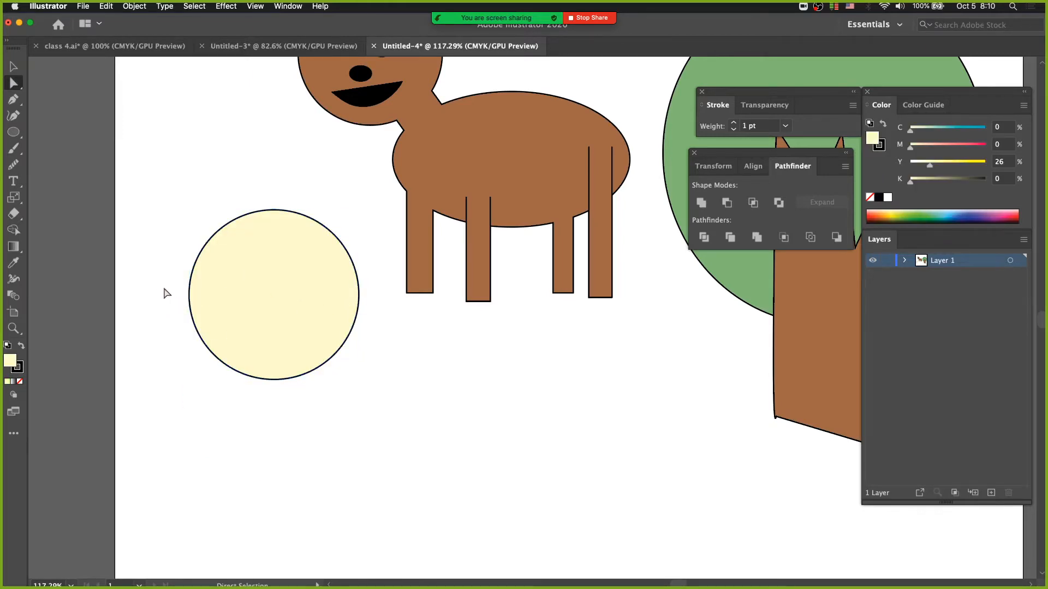
Step: Select the left and right anchor points of the pale yellow circle with the Direct Selection tool
left_click_drag(163, 295, 200, 311)
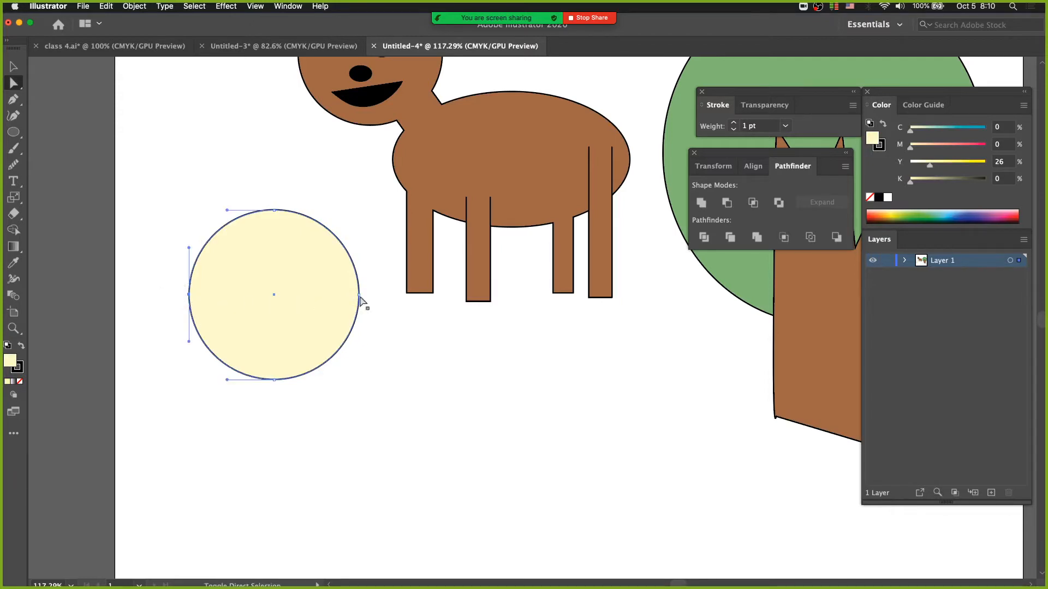
left_click_drag(378, 286, 351, 310, "shift")
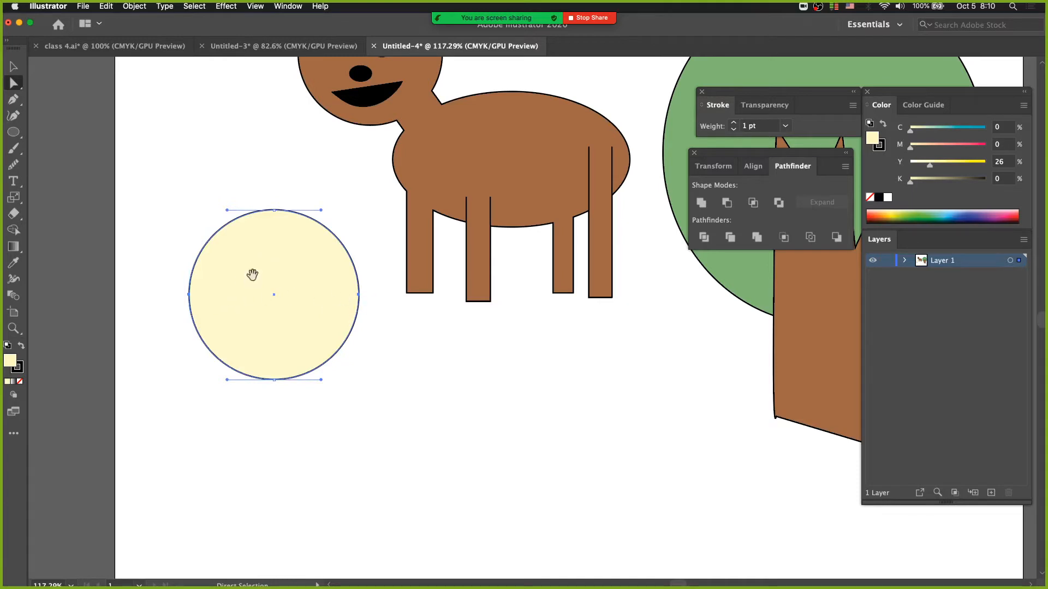
key("super+plus")
left_click_drag(474, 311, 239, 299)
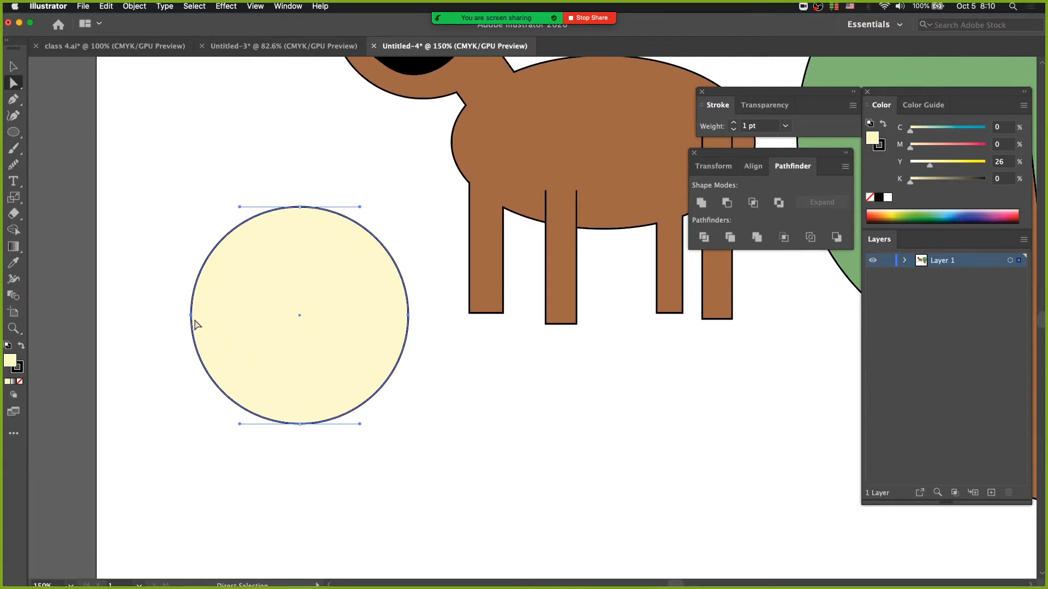
Step: Move the pale yellow circle's left and right anchor points straight down together to make an egg-like shape
left_click_drag(413, 317, 407, 347)
key("super+z")
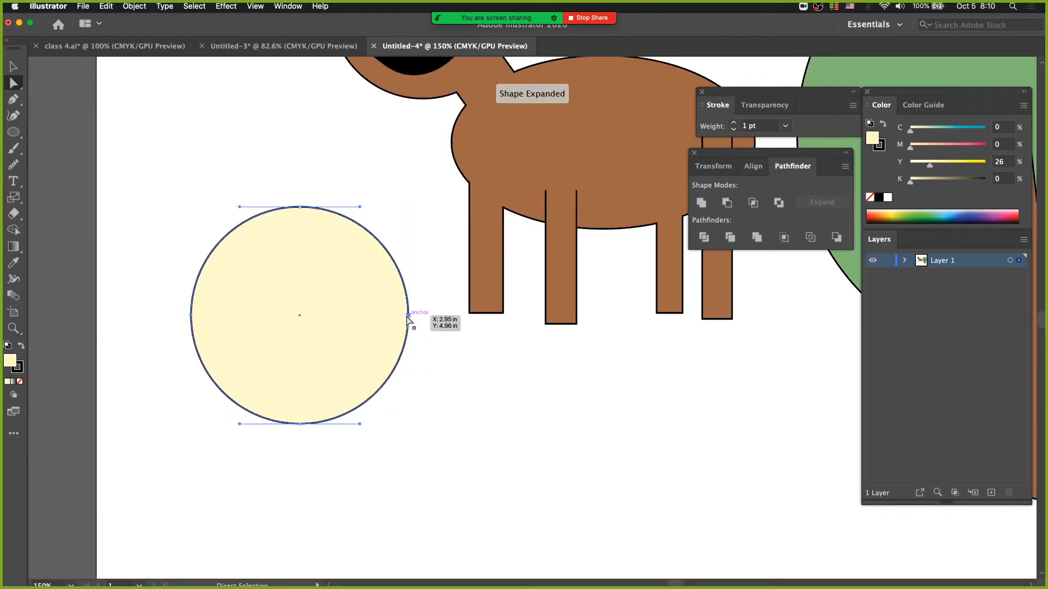
left_click_drag(182, 307, 221, 336)
left_click_drag(413, 310, 403, 349)
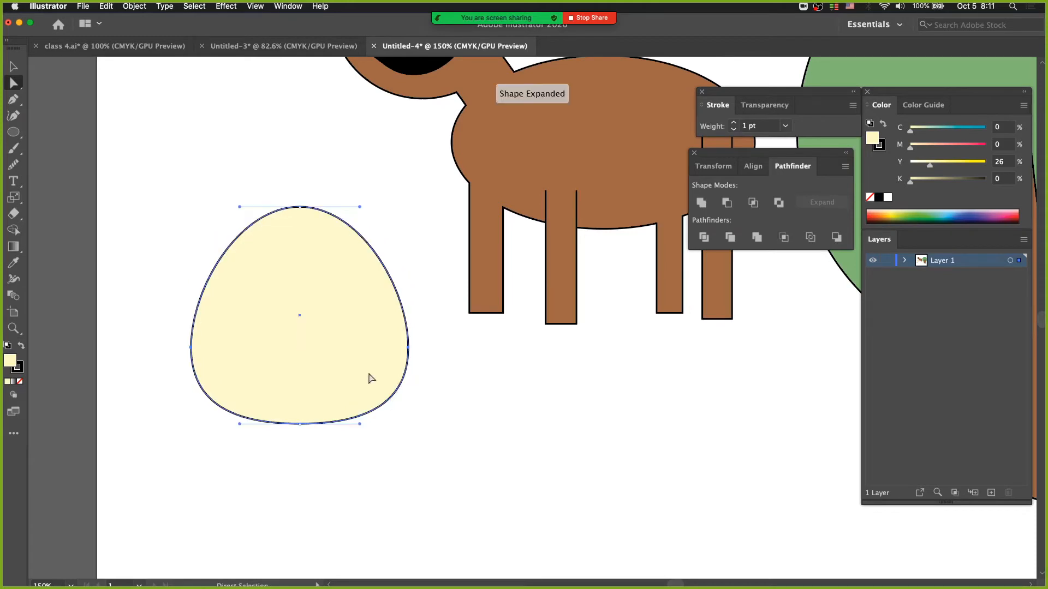
Step: Scale the two side anchor points inward horizontally to narrow the egg, and raise its top anchor point to make it taller
left_click(12, 199)
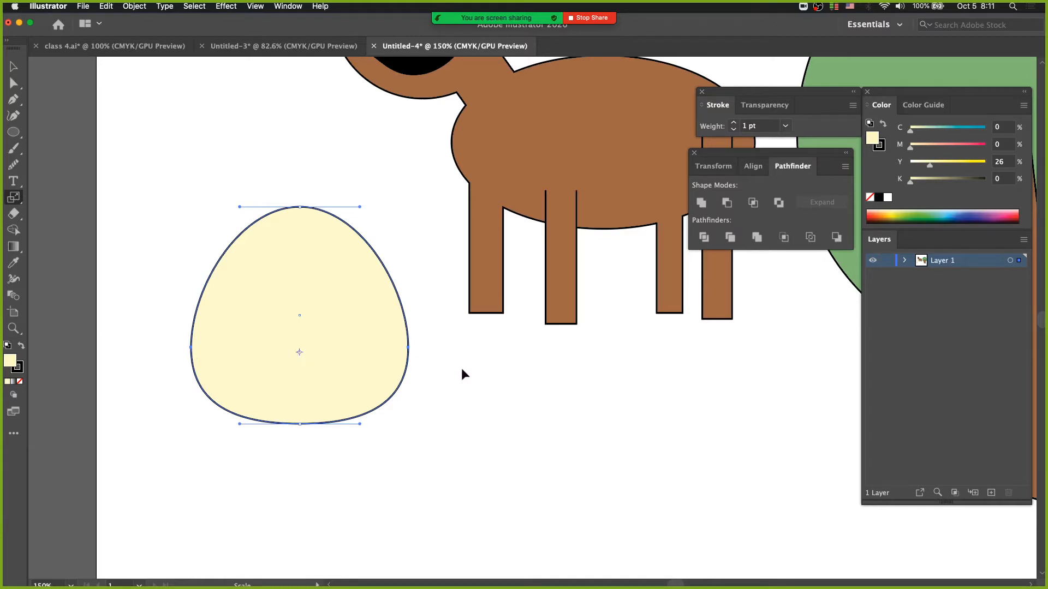
left_click_drag(462, 369, 437, 371)
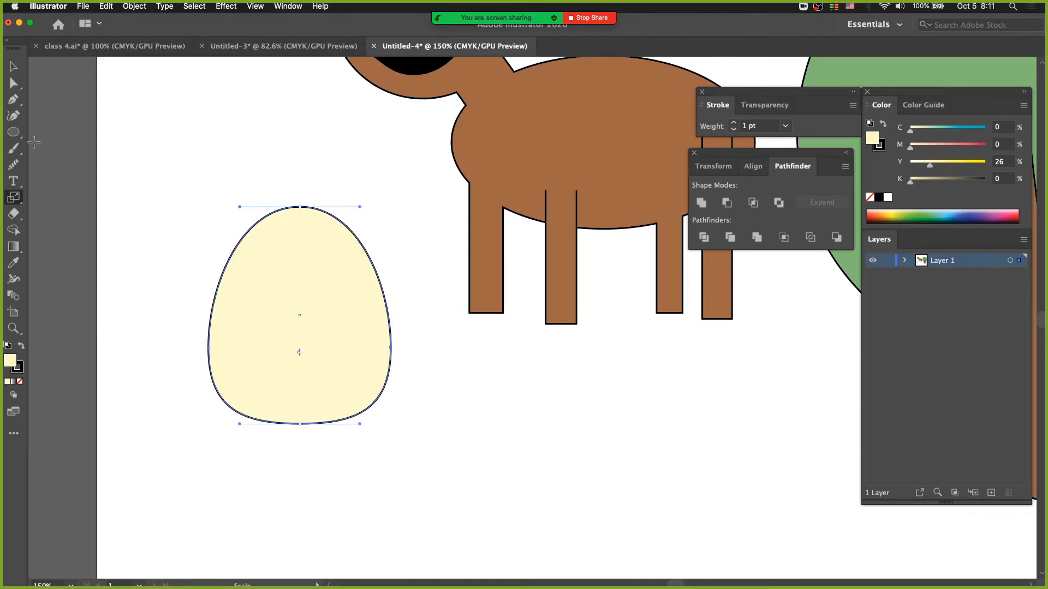
left_click(14, 83)
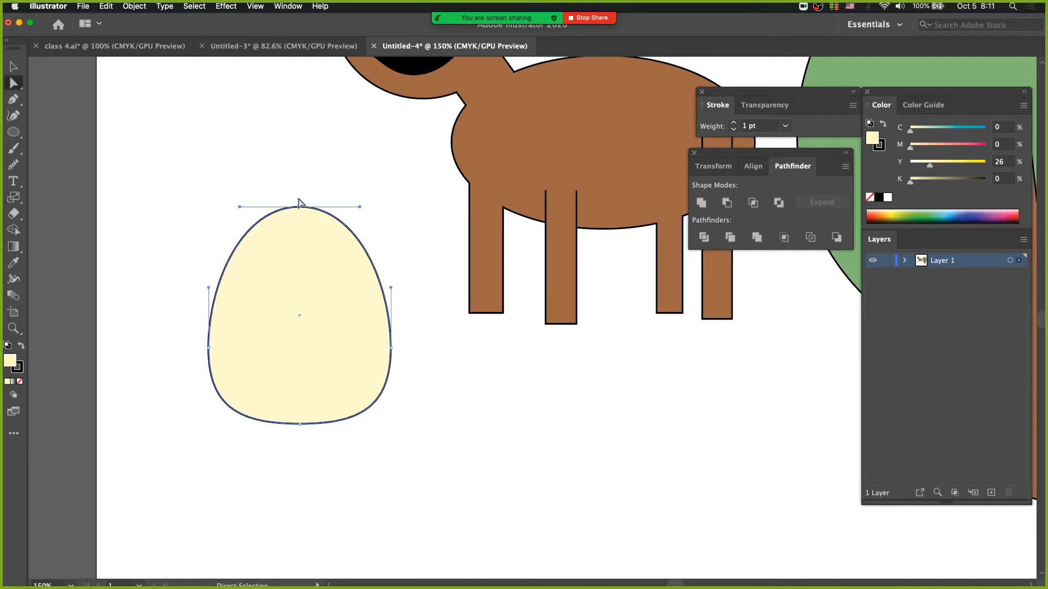
mouse_move(299, 203)
left_mouse_down()
mouse_move(299, 212)
mouse_move(299, 188)
left_mouse_up()
left_click_drag(358, 353, 325, 350)
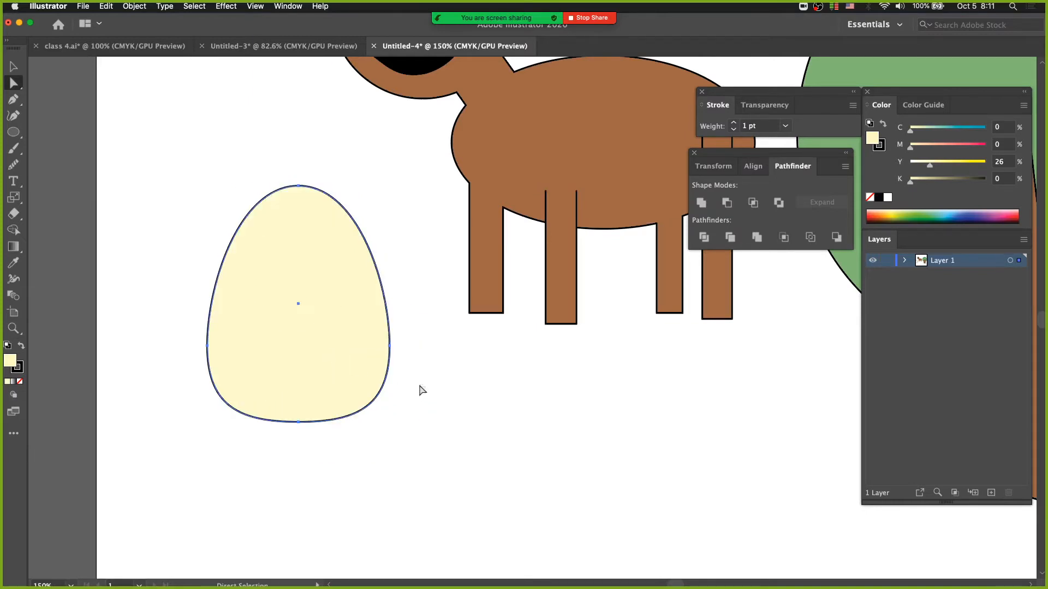
Step: Raise the egg's left and right anchor points slightly together, and shift the whole egg a little down and to the right
left_click_drag(428, 327, 198, 362)
left_click_drag(171, 286, 306, 319)
left_click_drag(157, 338, 386, 357)
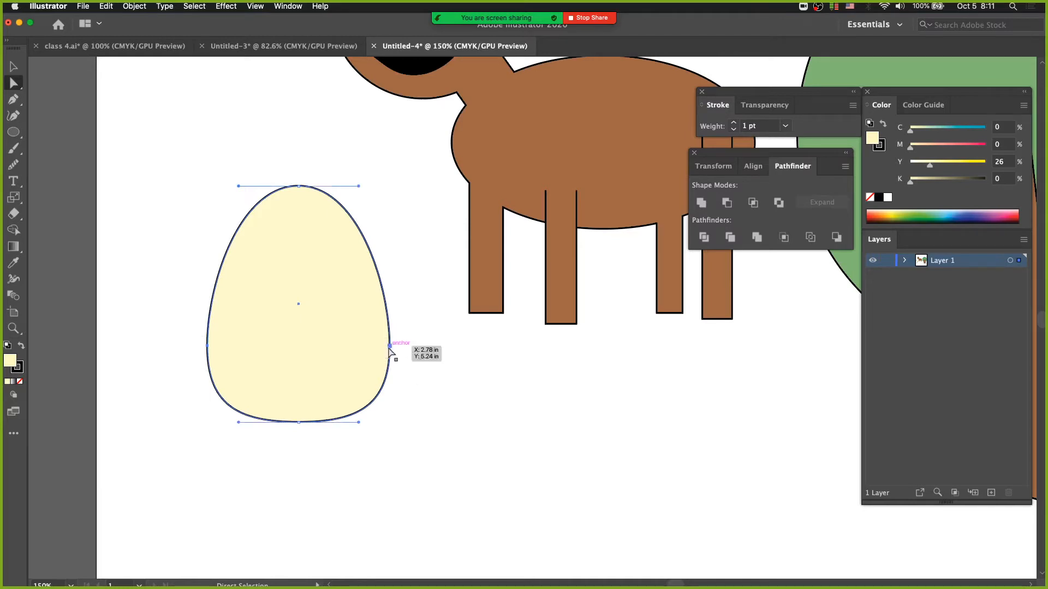
left_click_drag(175, 342, 391, 337)
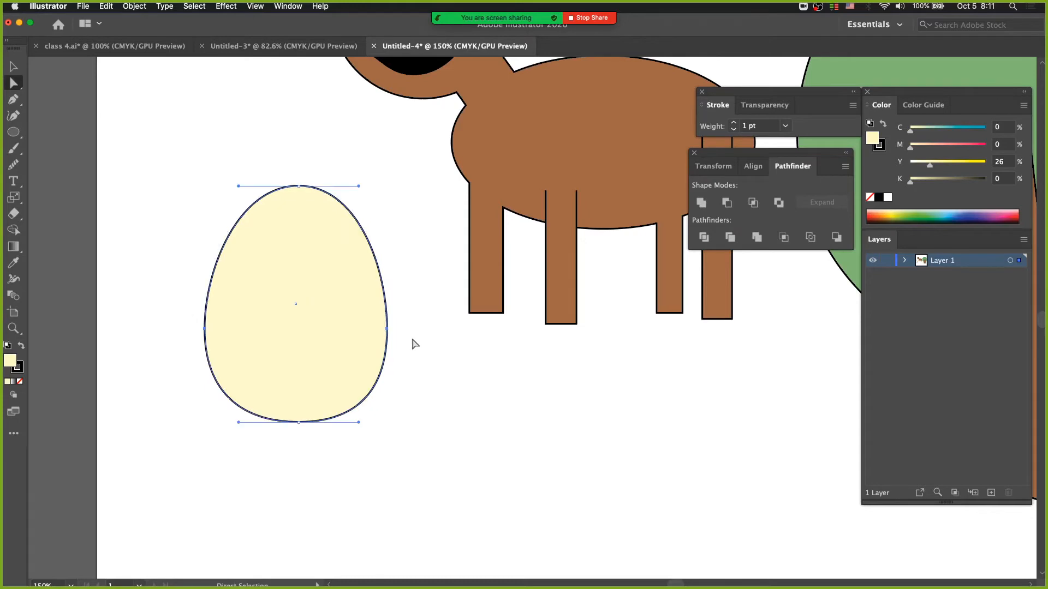
left_click(412, 346)
left_click_drag(293, 372, 306, 391)
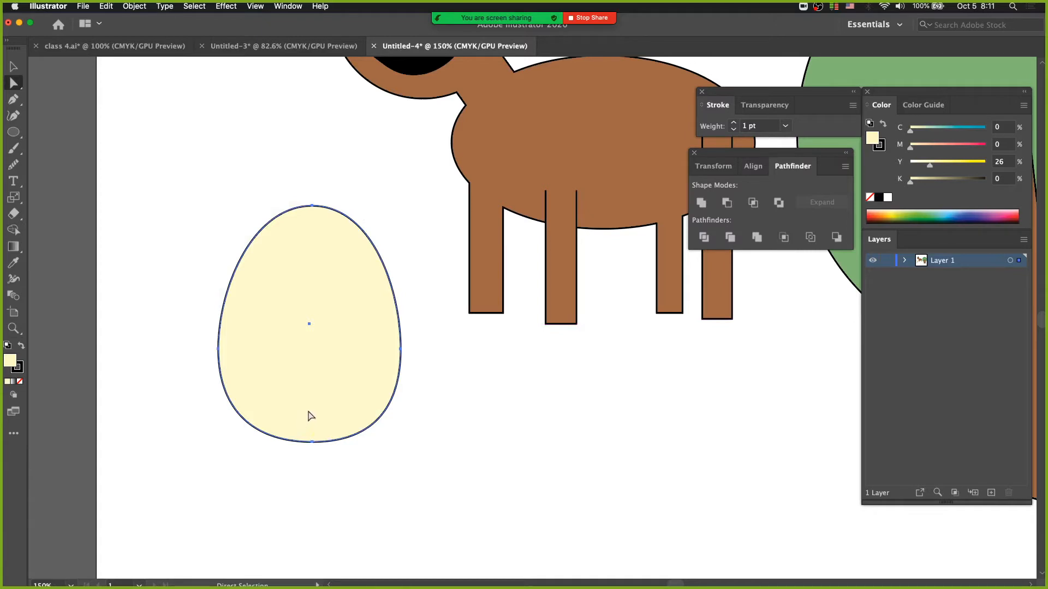
Step: Show the egg's bounding box with the Selection tool, and deselect the egg
left_click(14, 68)
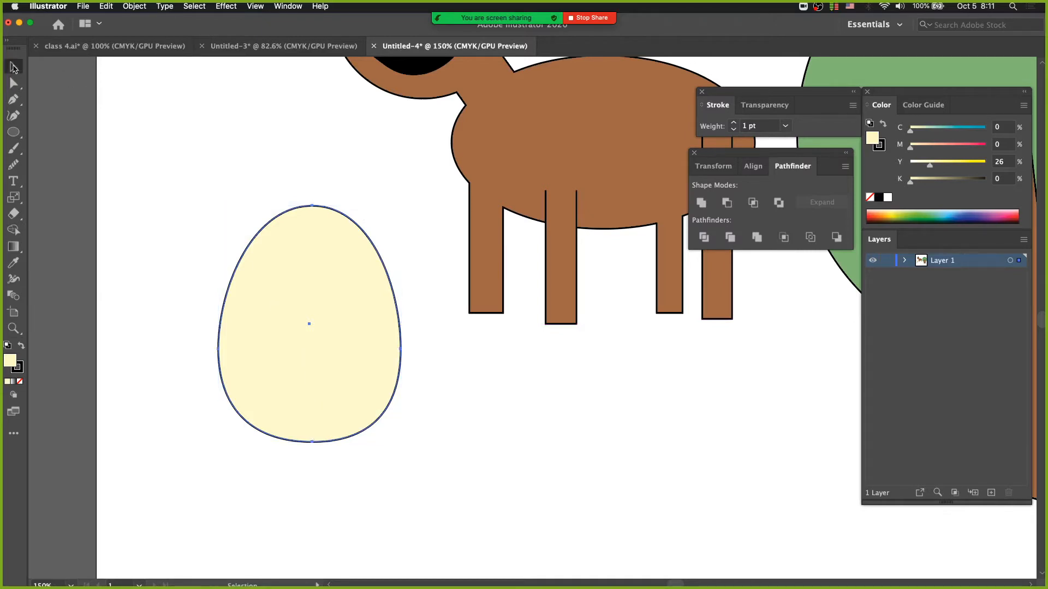
mouse_move(14, 83)
left_mouse_down()
mouse_move(71, 87)
mouse_move(69, 103)
mouse_move(17, 79)
left_mouse_up()
left_click(13, 67)
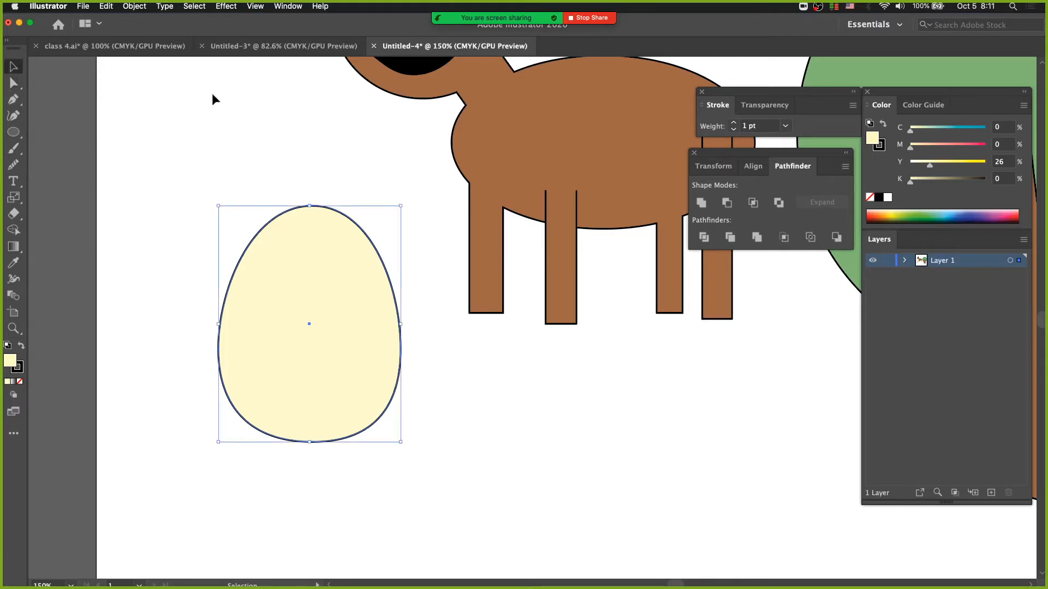
left_click(268, 136)
Step: Draw a small circle just above and to the left of the egg, and set its fill to none
left_click(14, 132)
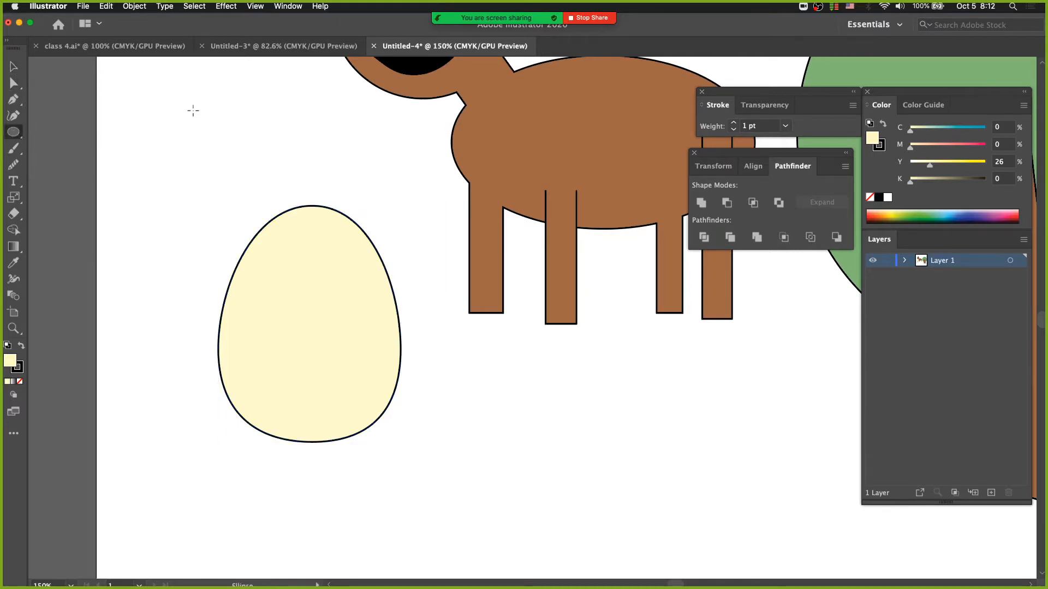
left_click_drag(191, 109, 304, 221)
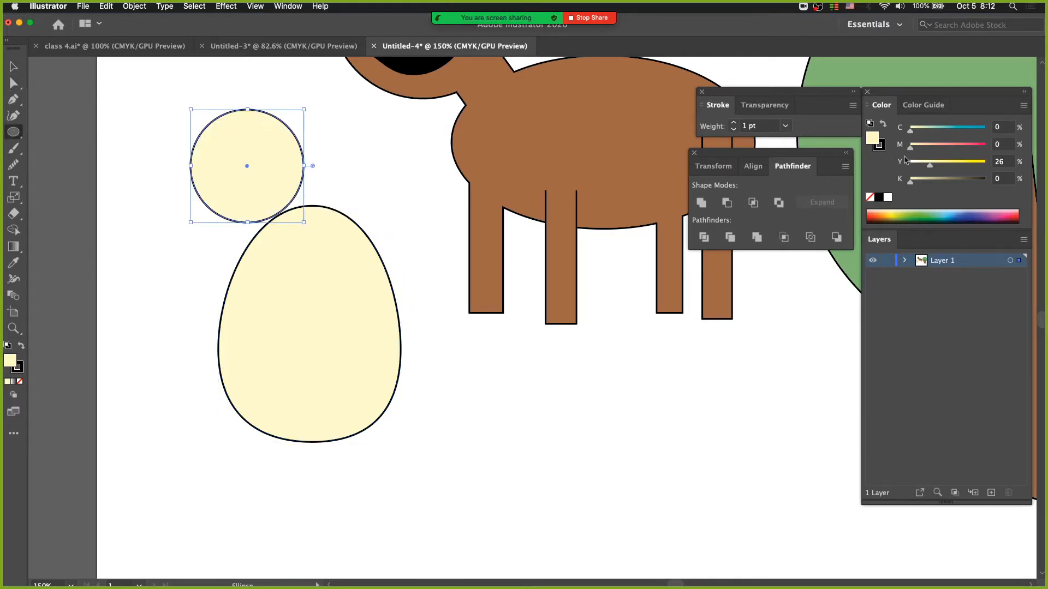
left_click(870, 198)
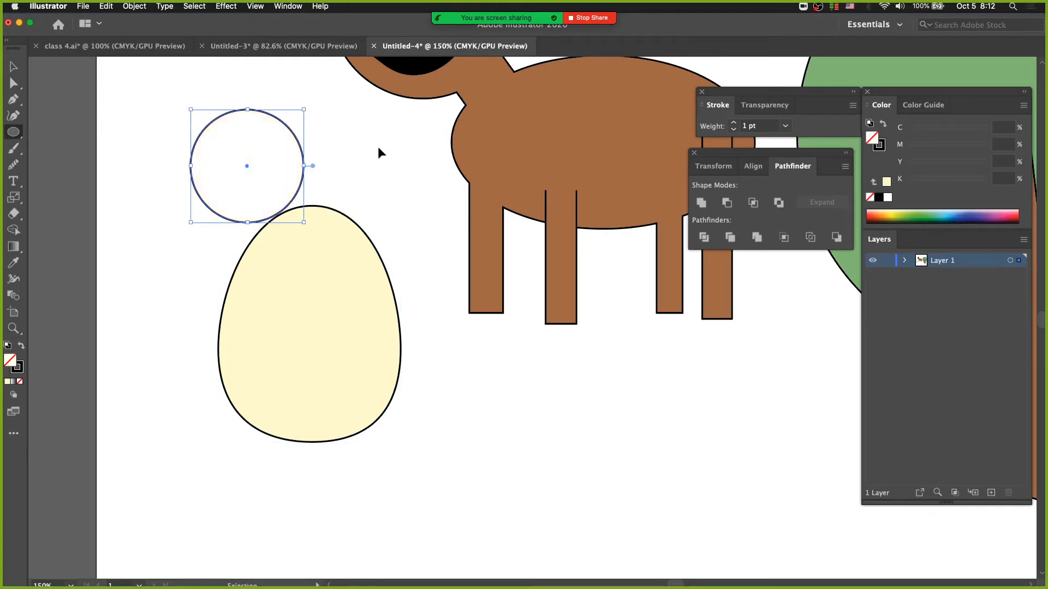
Step: Move the unfilled circle onto the egg's upper-left edge, and move it back off to the egg's upper left
left_click(129, 148, "super")
left_click_drag(129, 144, 257, 206)
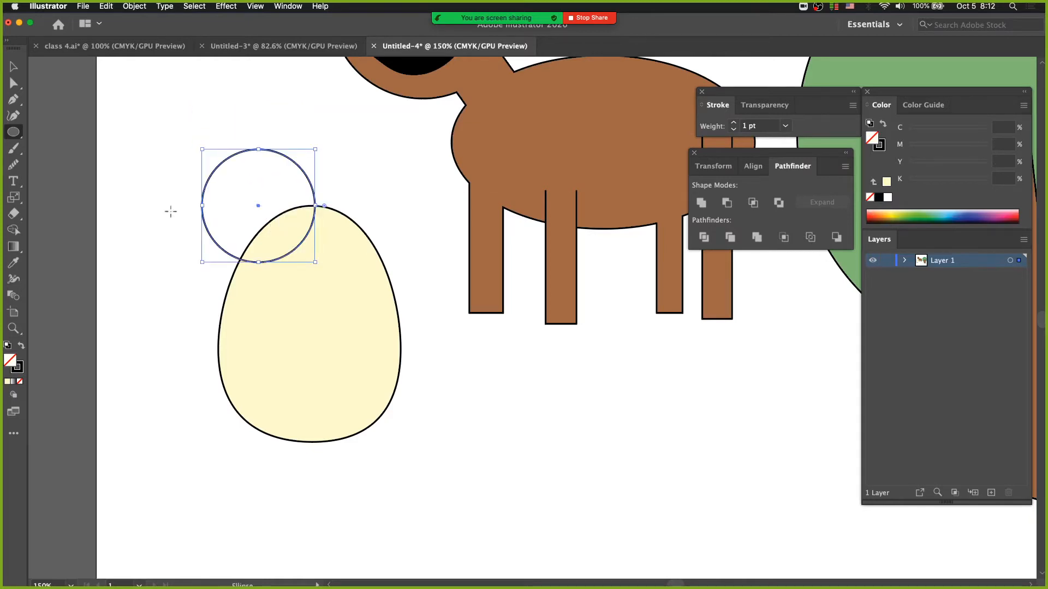
left_click(11, 66)
left_click(204, 121)
left_click_drag(260, 209, 217, 168)
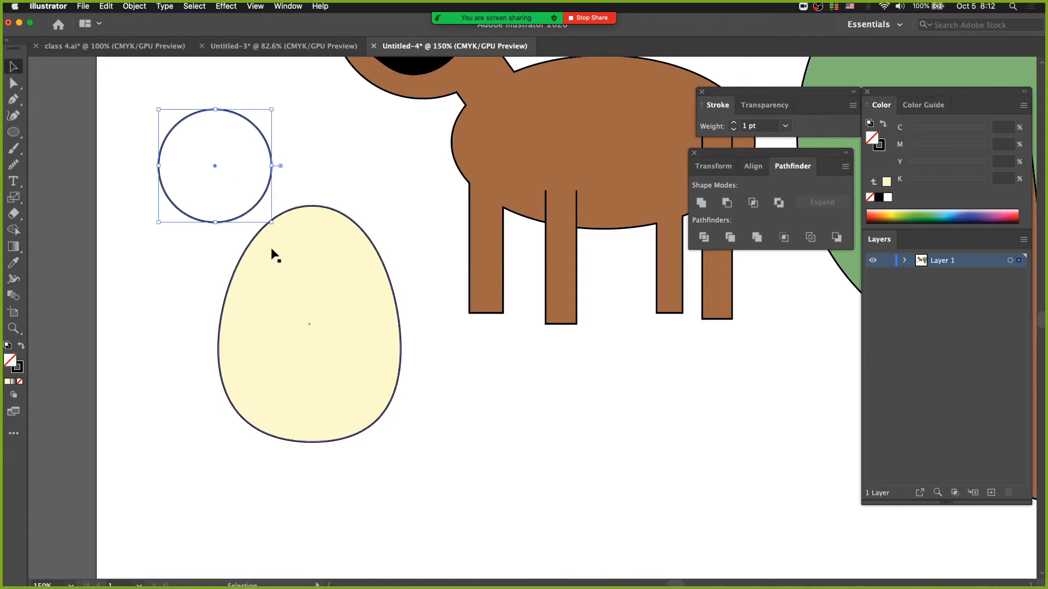
Step: Add the Knife tool to the toolbar from the full tool list, and make it the active tool
left_click(13, 433)
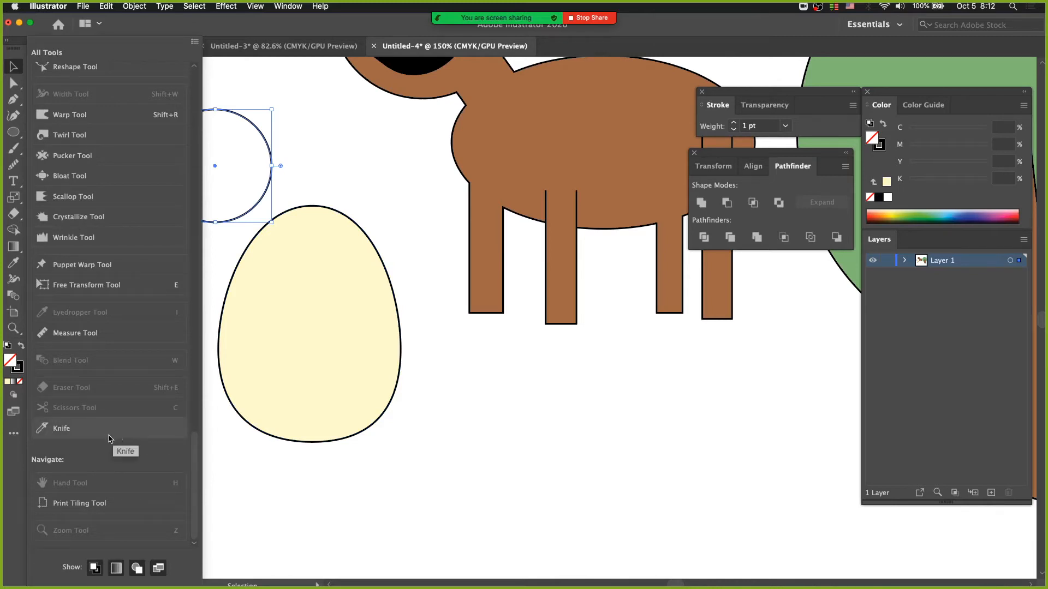
left_click_drag(101, 438, 15, 177)
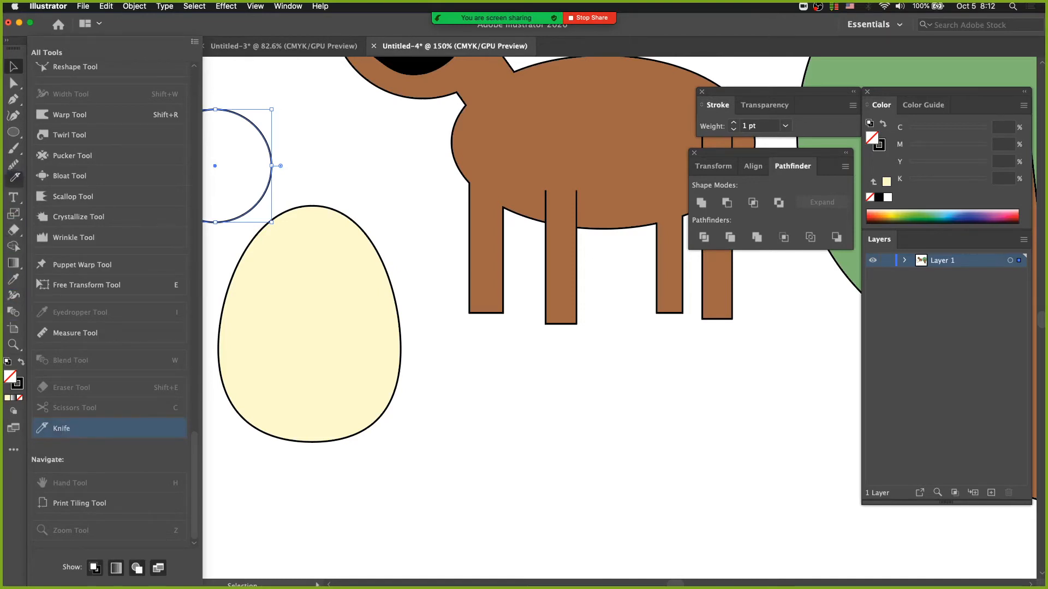
left_click(14, 179)
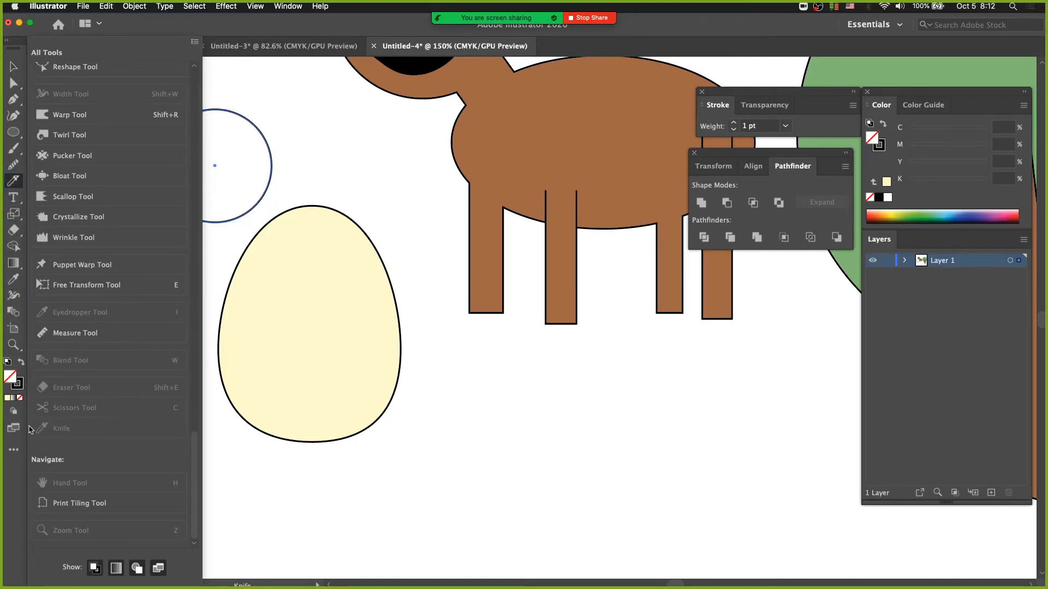
left_click(14, 451)
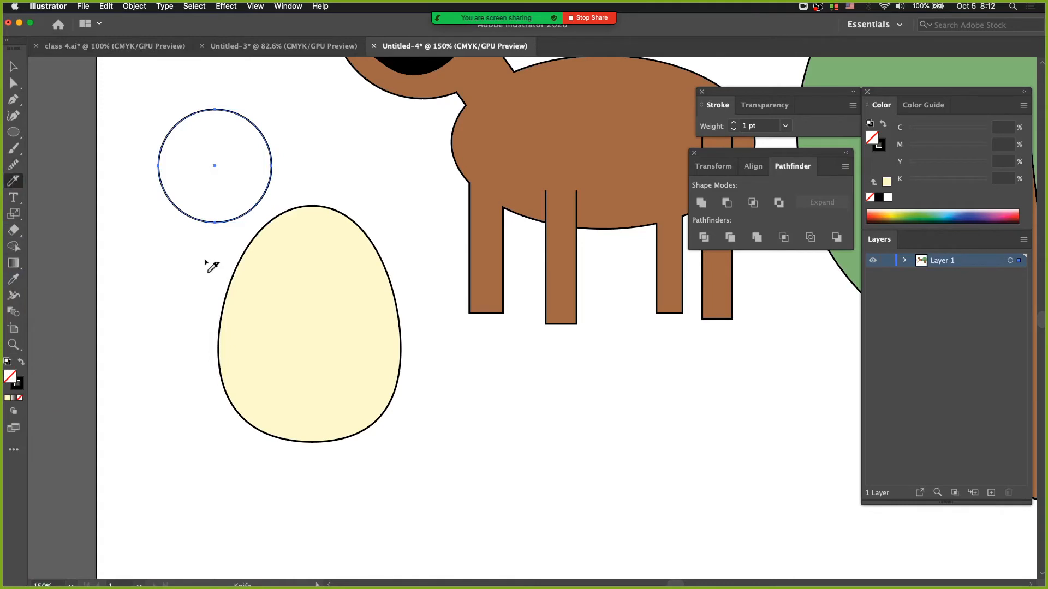
Step: Try cutting across the upper part of the egg with a wavy Knife stroke, and undo the cut
key("v")
mouse_move(223, 282)
left_mouse_down()
mouse_move(294, 291)
mouse_move(329, 271)
mouse_move(373, 308)
mouse_move(419, 297)
left_mouse_up()
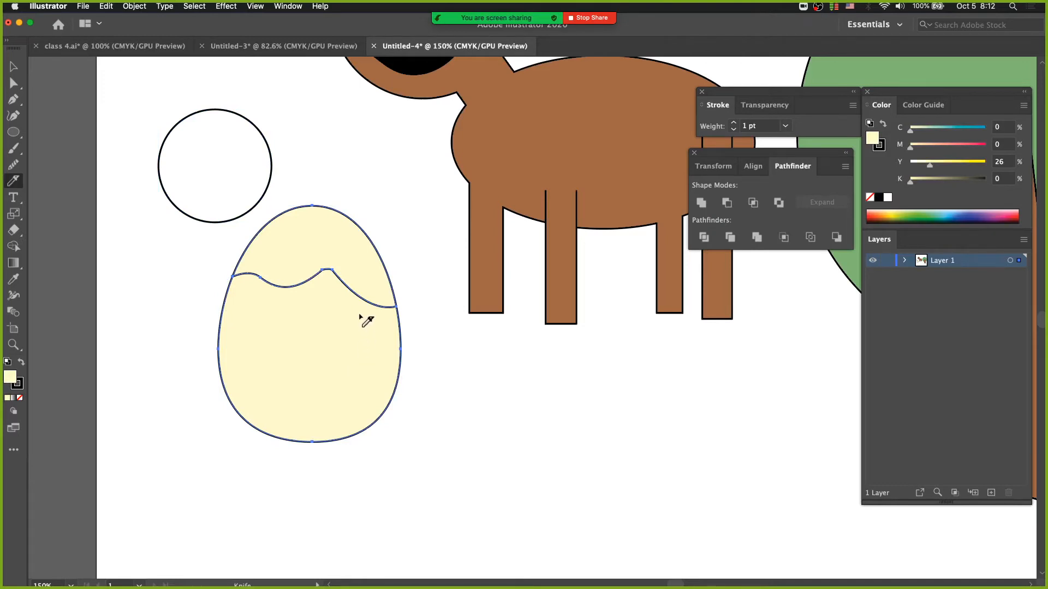
key("super+z")
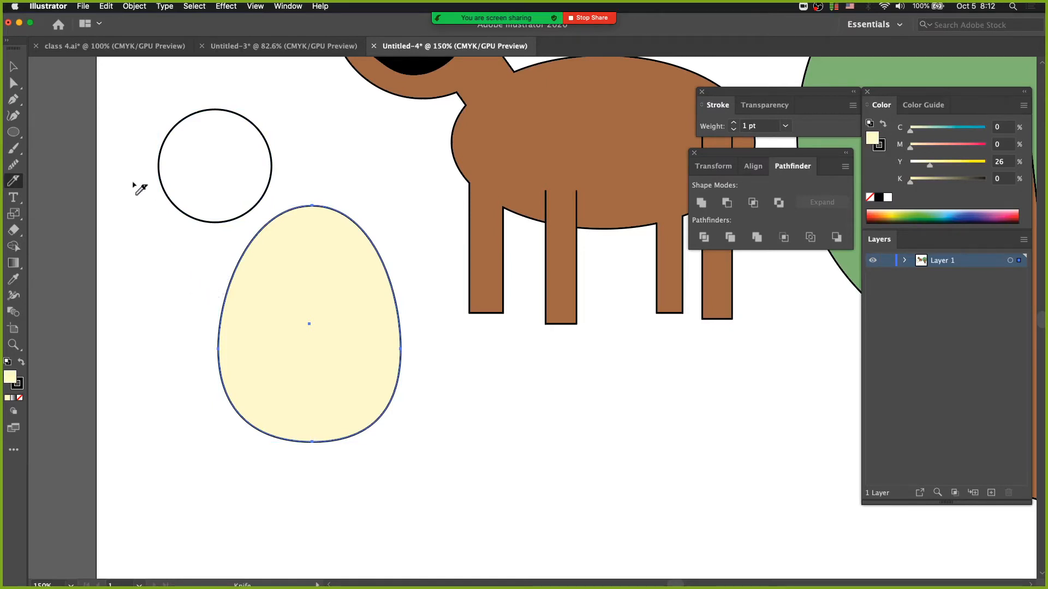
double_click(13, 66)
left_click(506, 409)
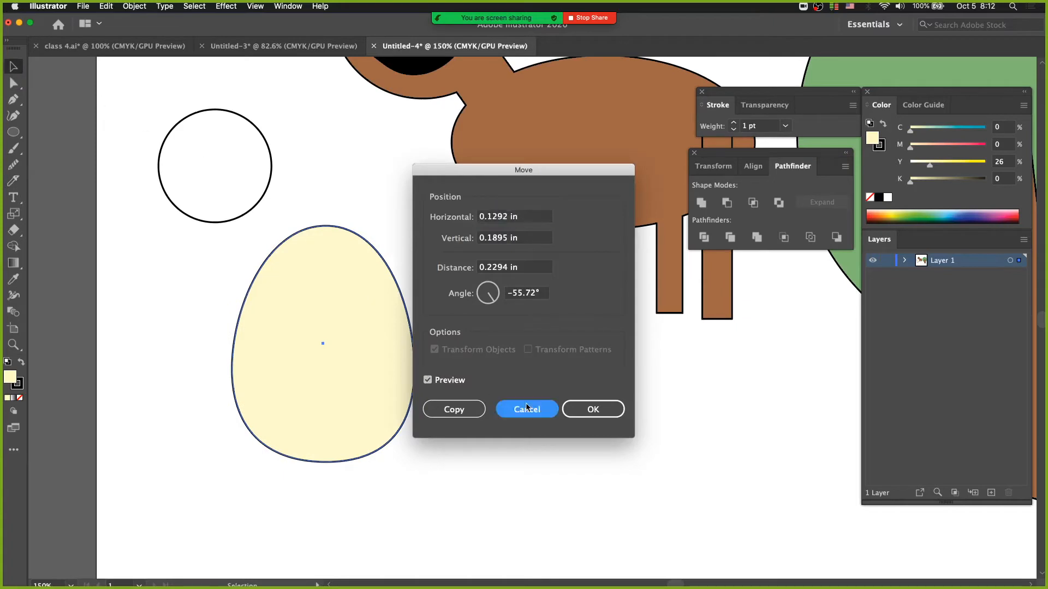
Step: Demonstrate temporarily switching from the Pen tool to the last-used selection tool, alternating between Direct Selection and Selection
left_click(17, 102)
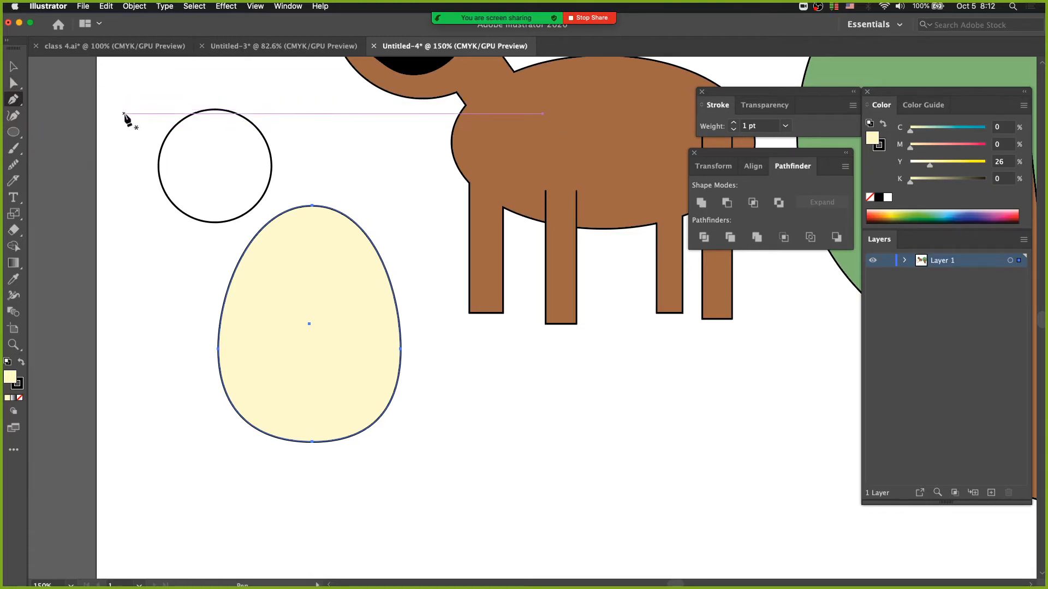
key("super")
key("super")
key("super")
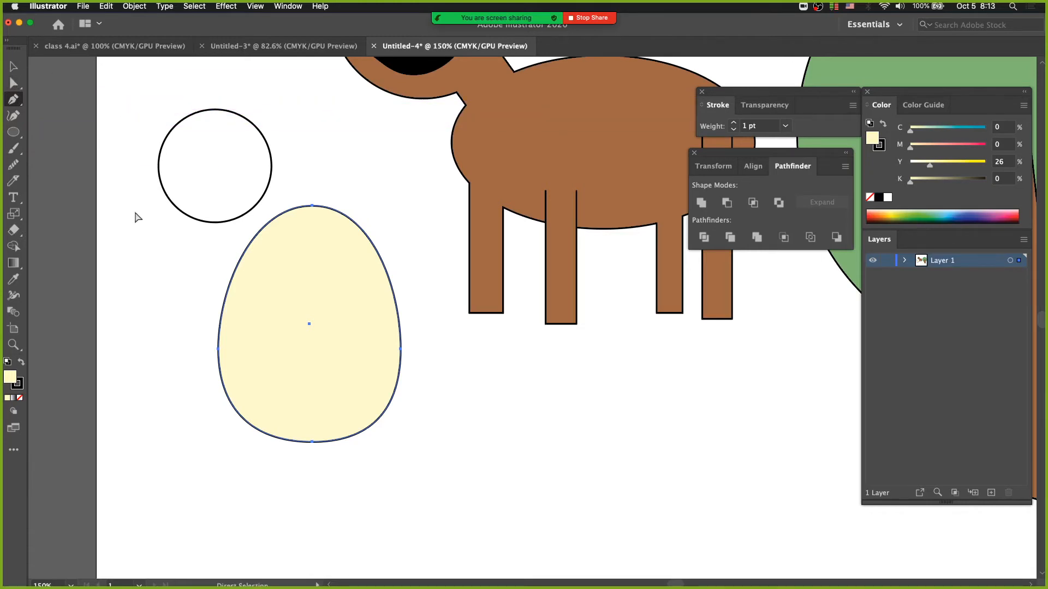
key("super")
key("super")
key("super")
key("super")
key("alt")
key("super")
left_click(13, 66)
left_click(14, 100)
left_click(13, 66)
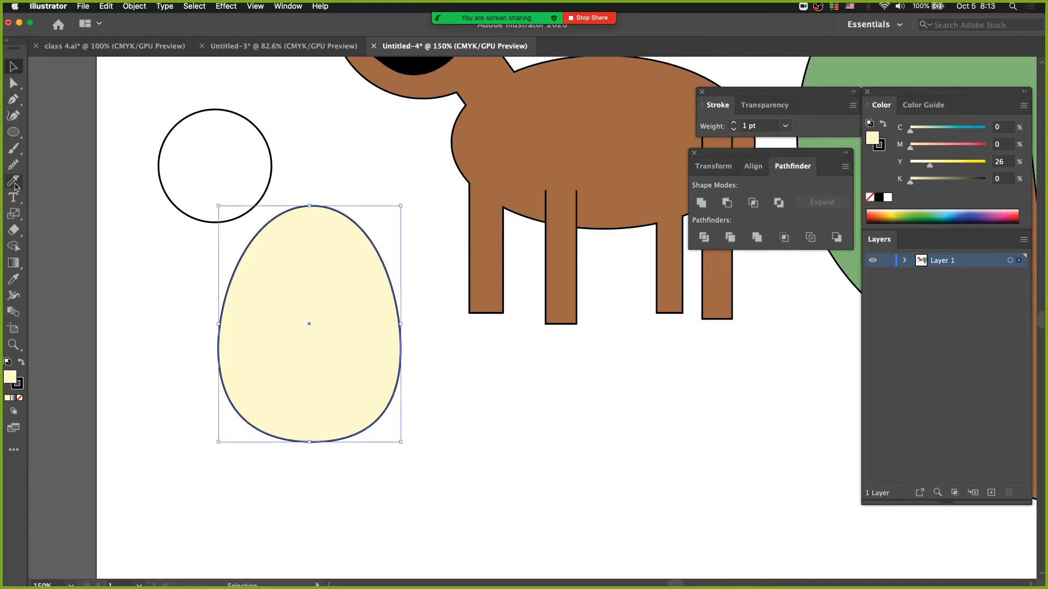
left_click(16, 83)
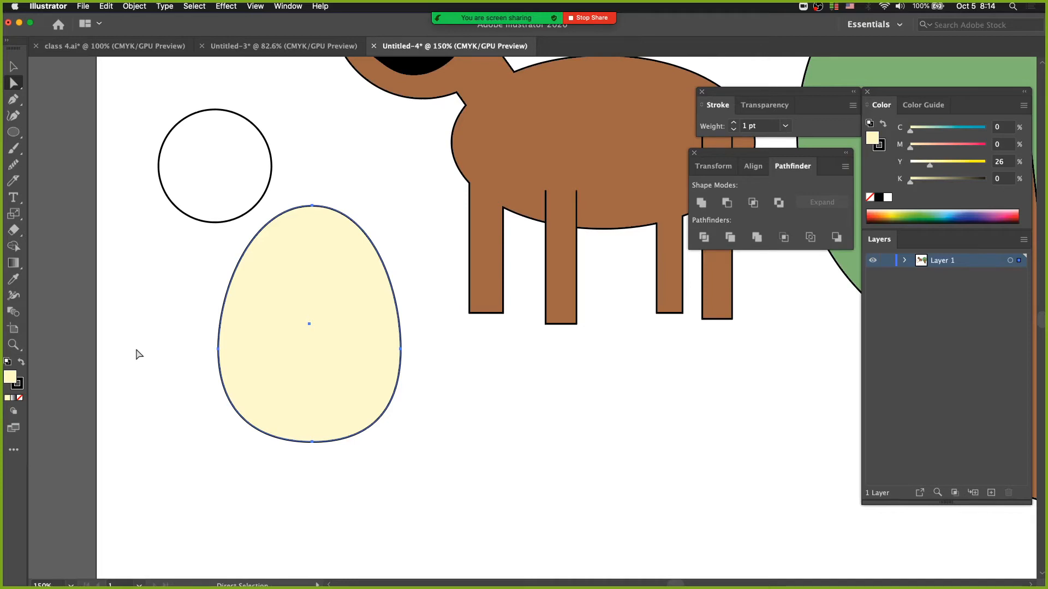
Step: Move the whole egg down into the empty area below the unfilled circle and the brown animal
key("super+minus")
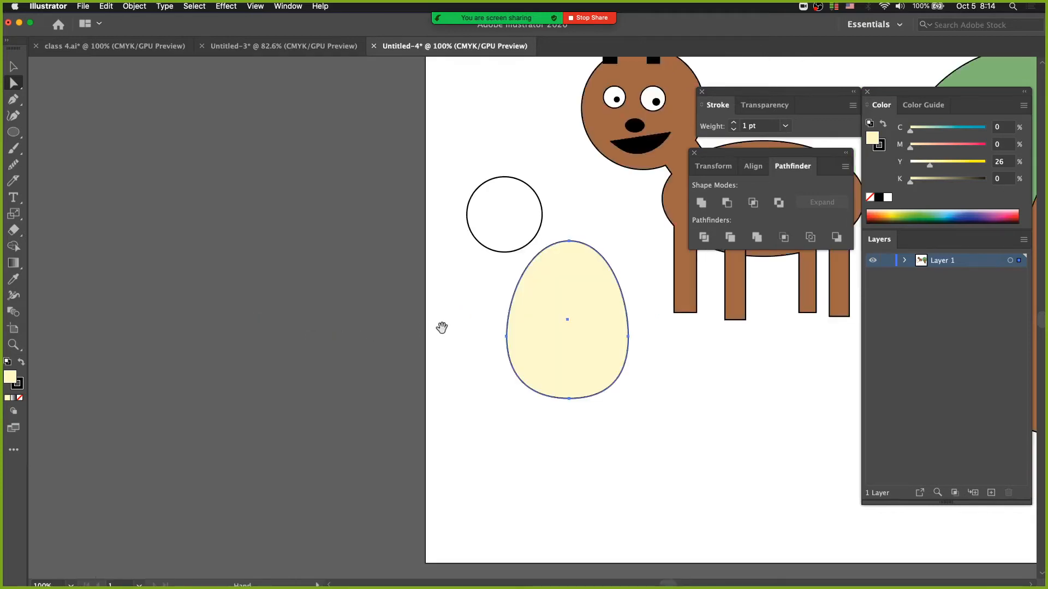
left_click_drag(442, 328, 163, 356)
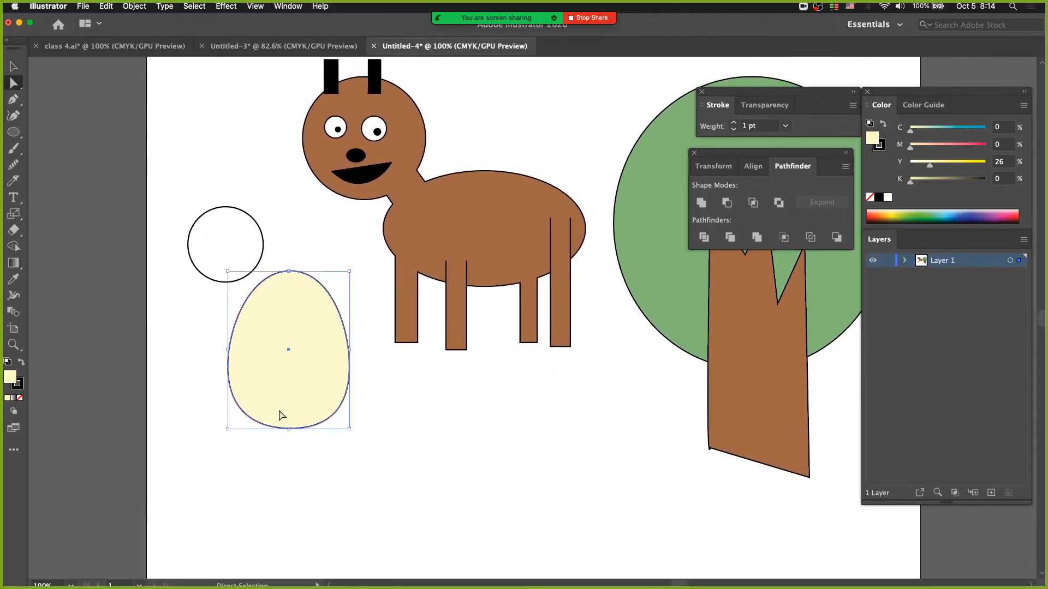
key("v")
left_click_drag(284, 415, 308, 499)
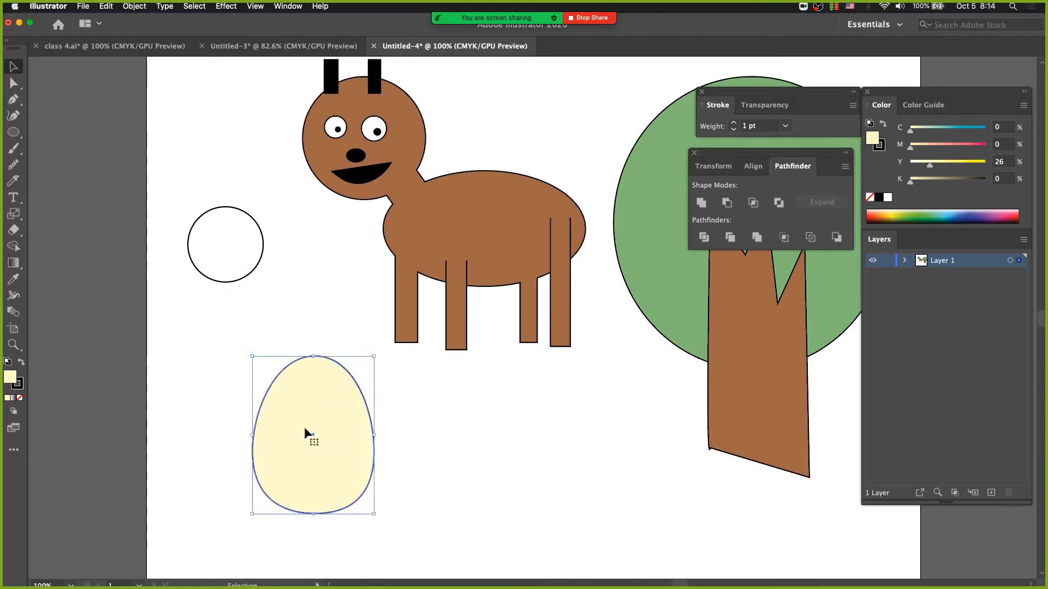
left_click_drag(203, 192, 202, 189)
left_click_drag(307, 461, 311, 440)
Step: Enlarge the egg proportionally about its center, nudge it slightly down and to the right, and deselect it
key("s")
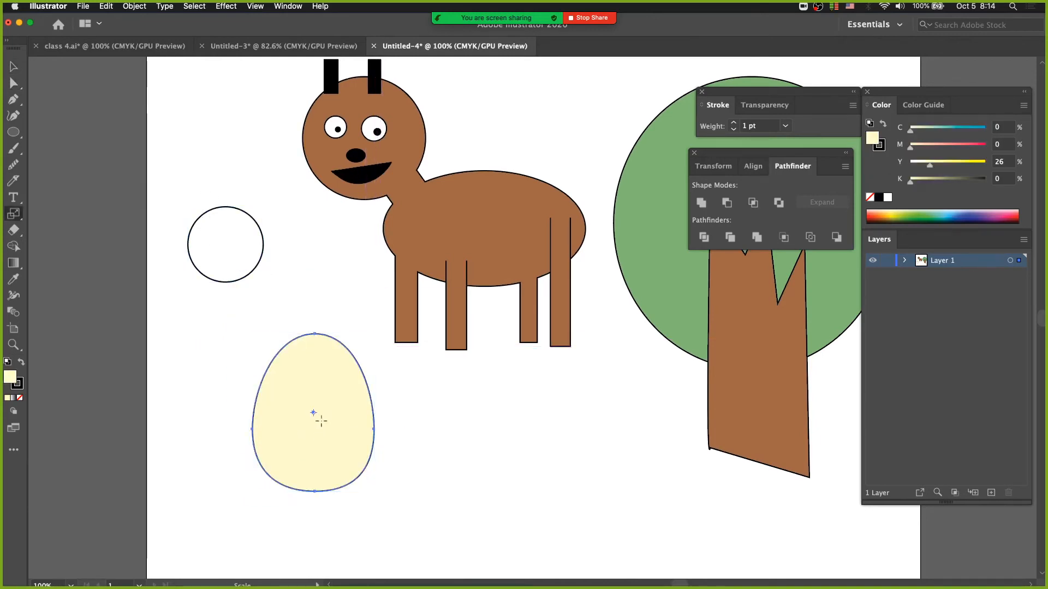
left_click_drag(412, 470, 446, 497)
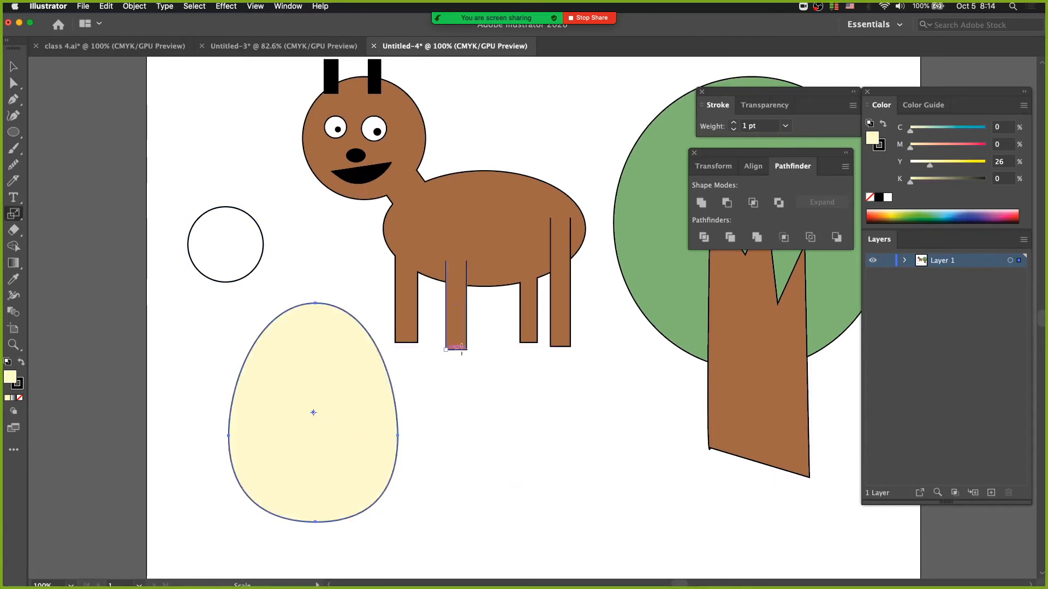
key("v")
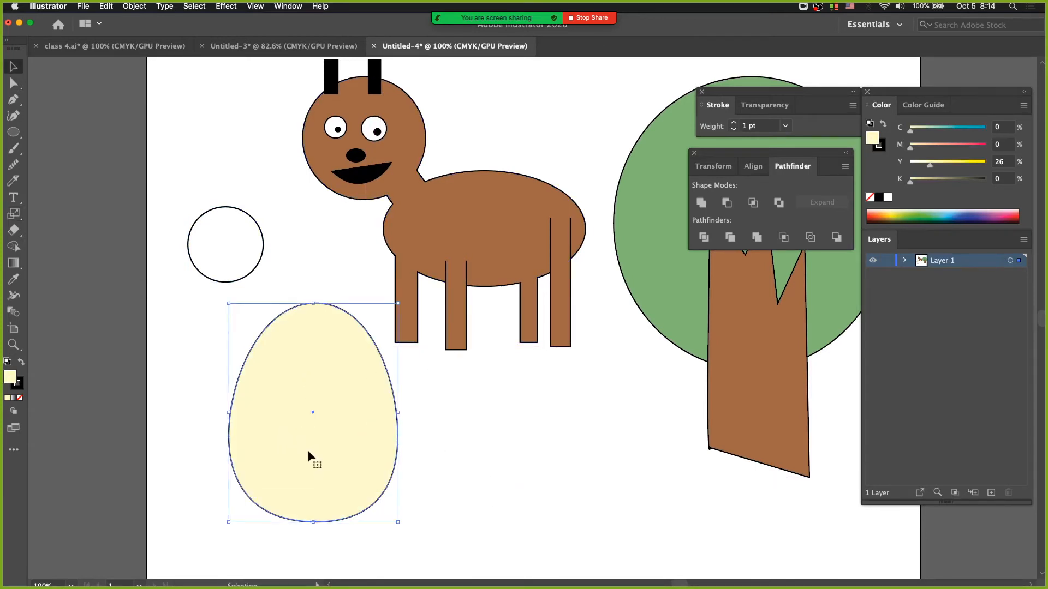
mouse_move(301, 469)
left_mouse_down()
mouse_move(320, 489)
mouse_move(305, 474)
left_mouse_up()
left_click(417, 459)
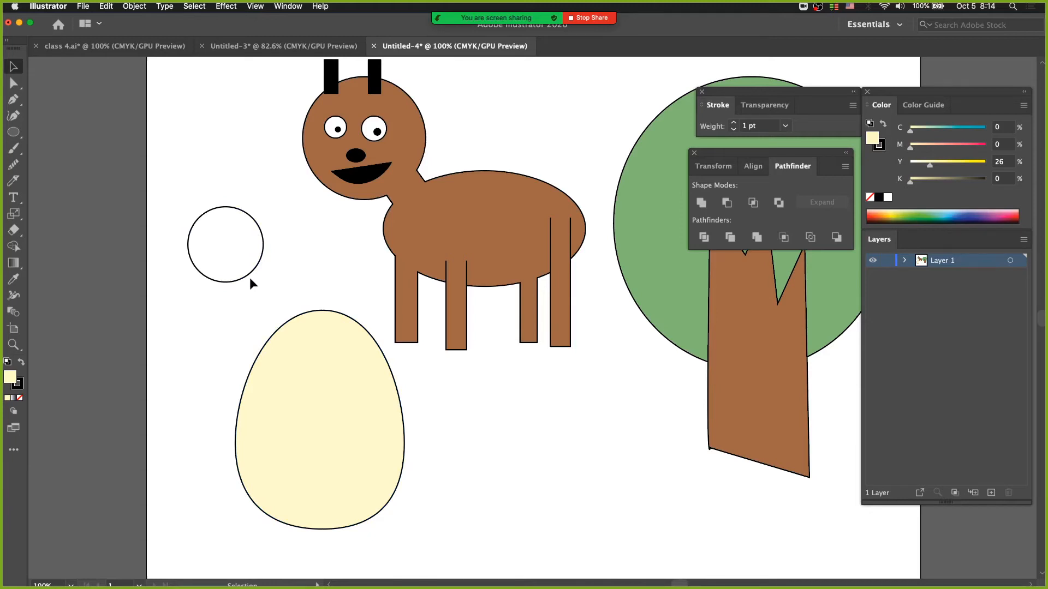
Step: Move the unfilled circle beside the lower tree trunk and shift the egg slightly up and to the left
left_click(259, 216)
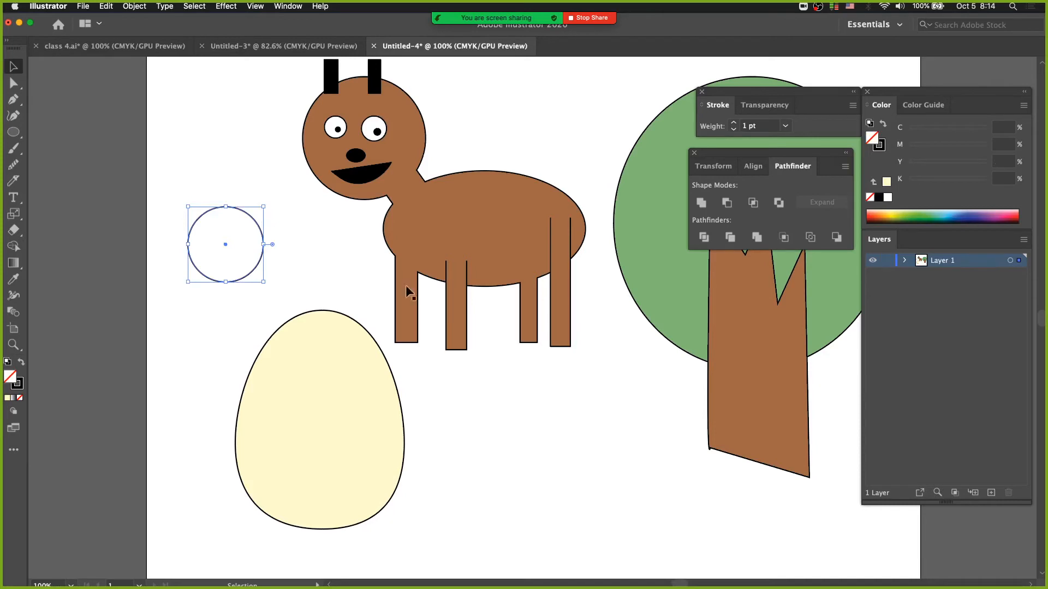
left_click_drag(225, 244, 639, 419)
left_click(541, 406)
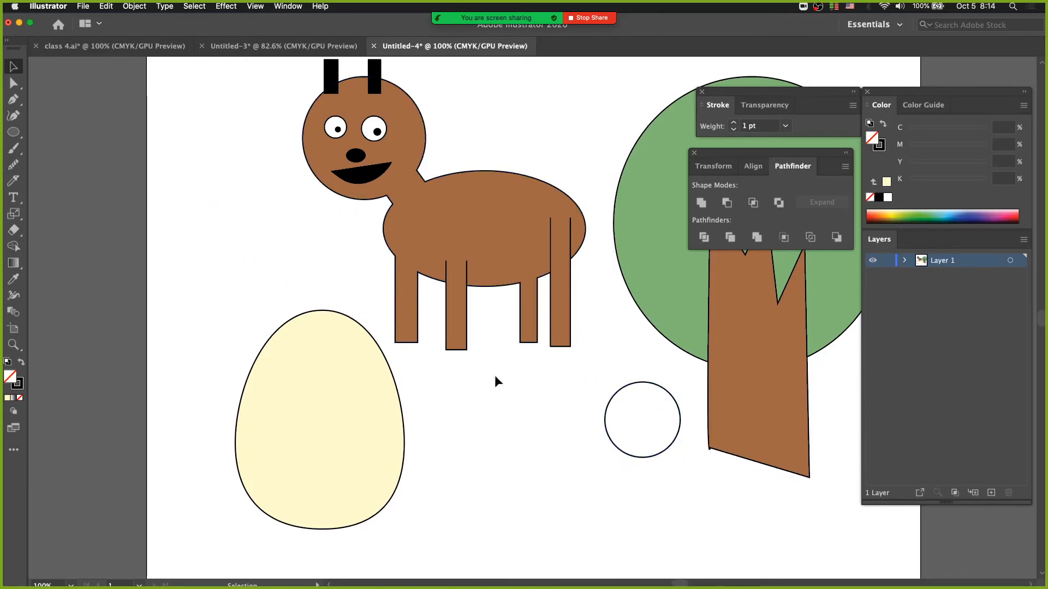
left_click(314, 354)
left_click_drag(313, 354, 283, 309)
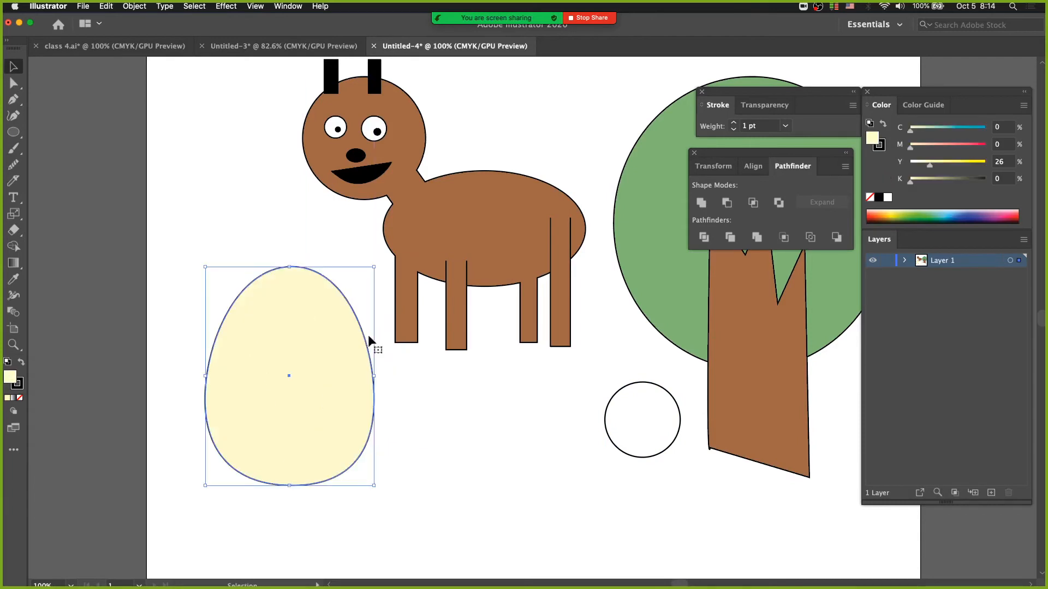
left_click(411, 441)
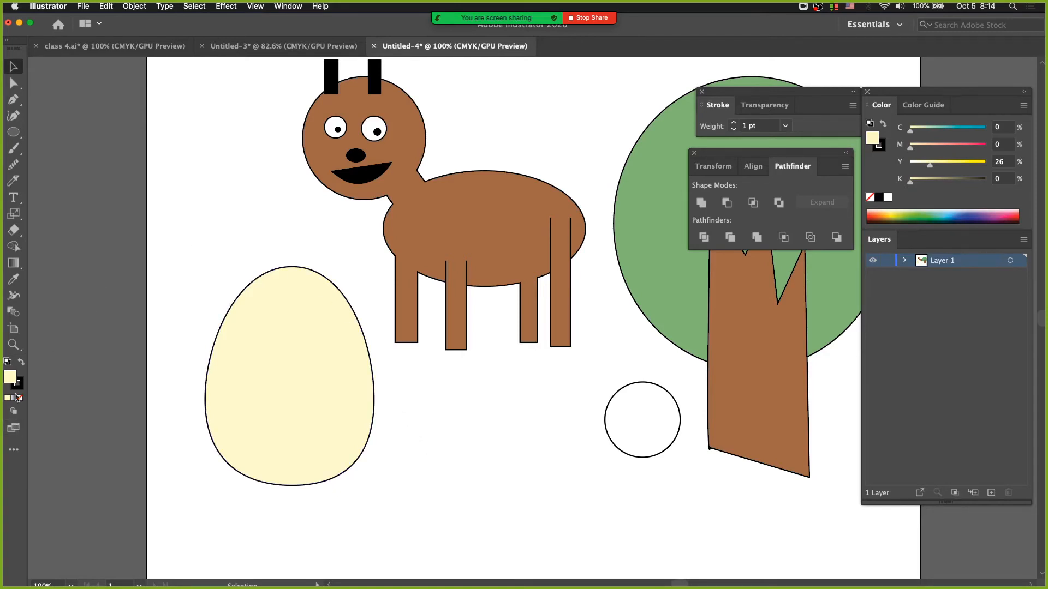
Step: Cut across the upper part of the egg with a wavy Knife stroke and pull the top piece up and to the right
left_click(16, 183)
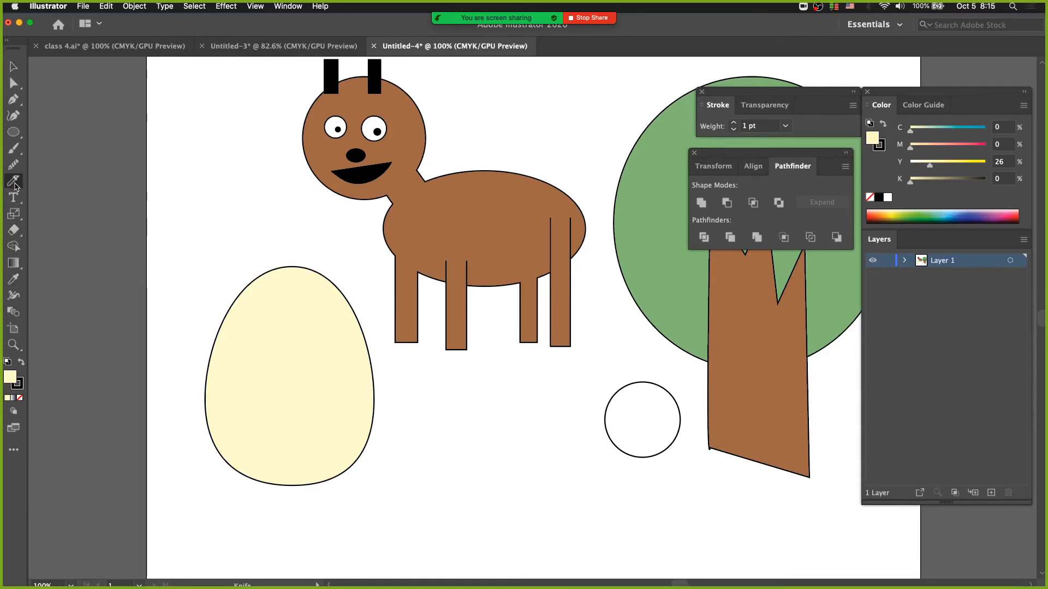
left_click(262, 329, "super")
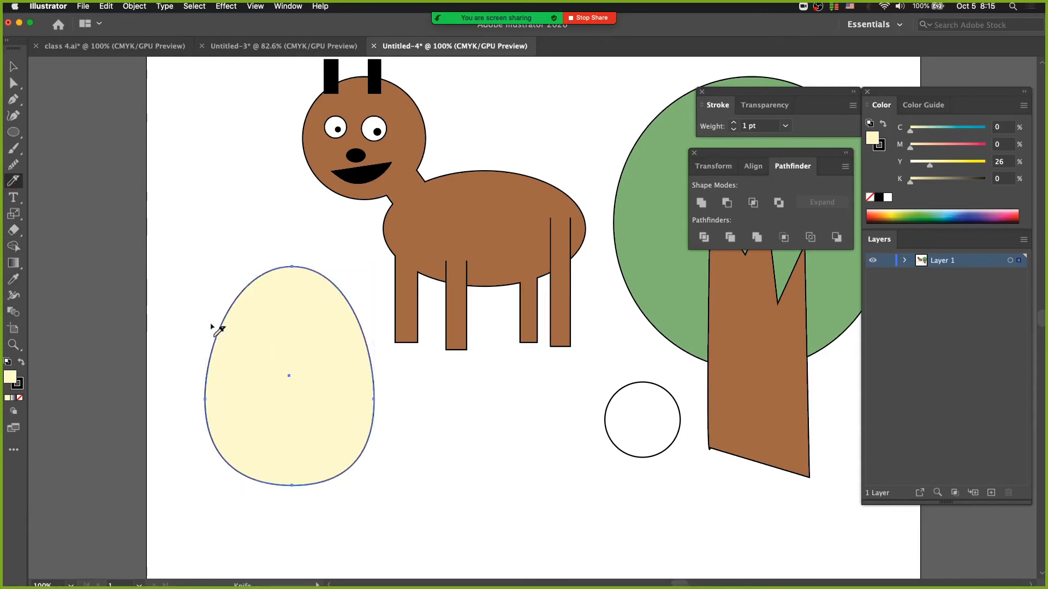
mouse_move(202, 345)
left_mouse_down()
mouse_move(264, 355)
mouse_move(289, 346)
mouse_move(327, 368)
mouse_move(388, 355)
left_mouse_up()
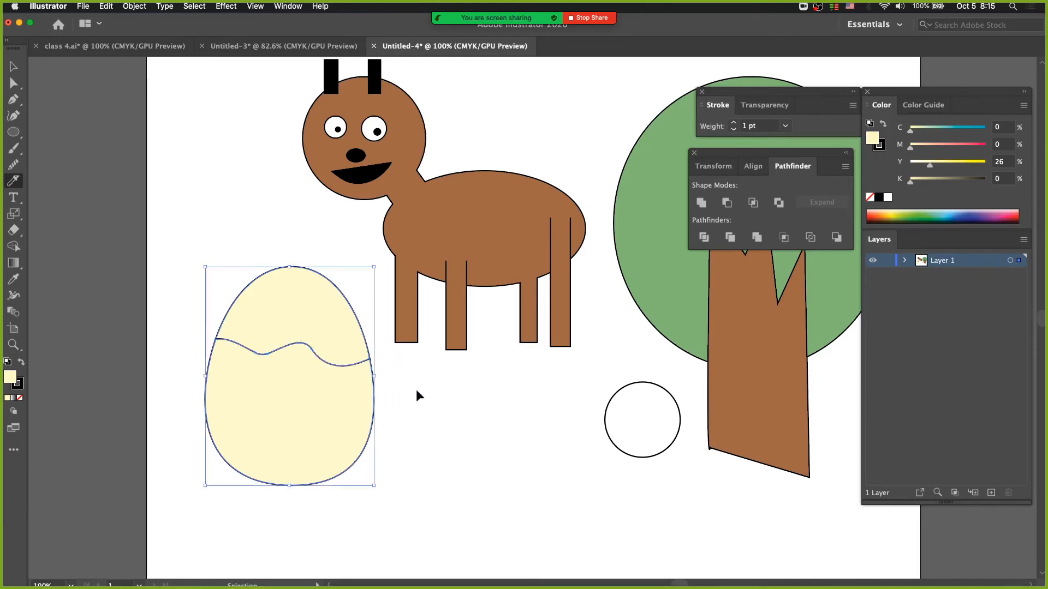
key("a")
left_click(313, 348)
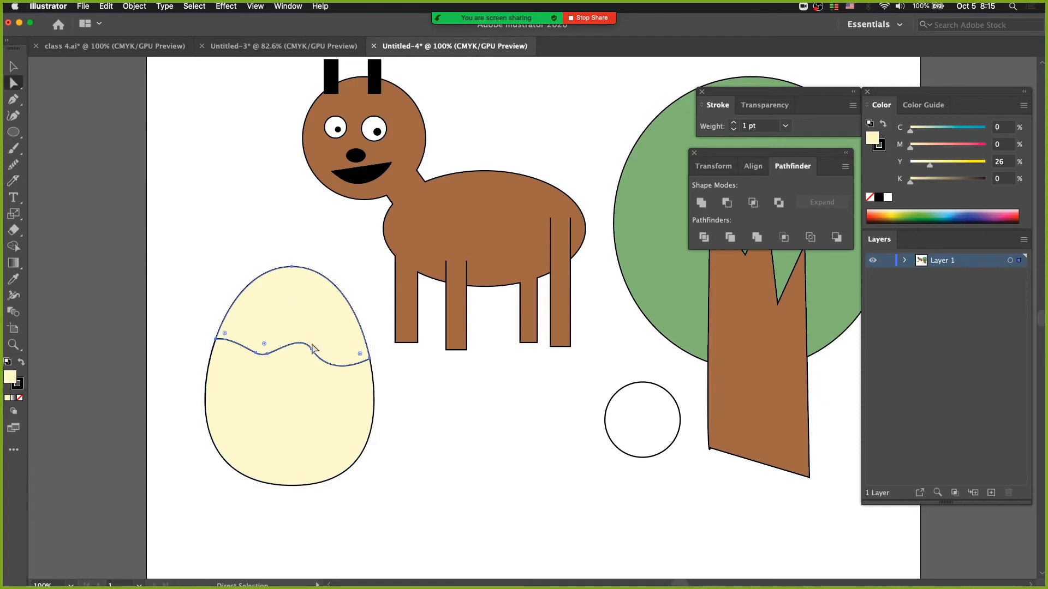
left_click_drag(312, 348, 355, 325)
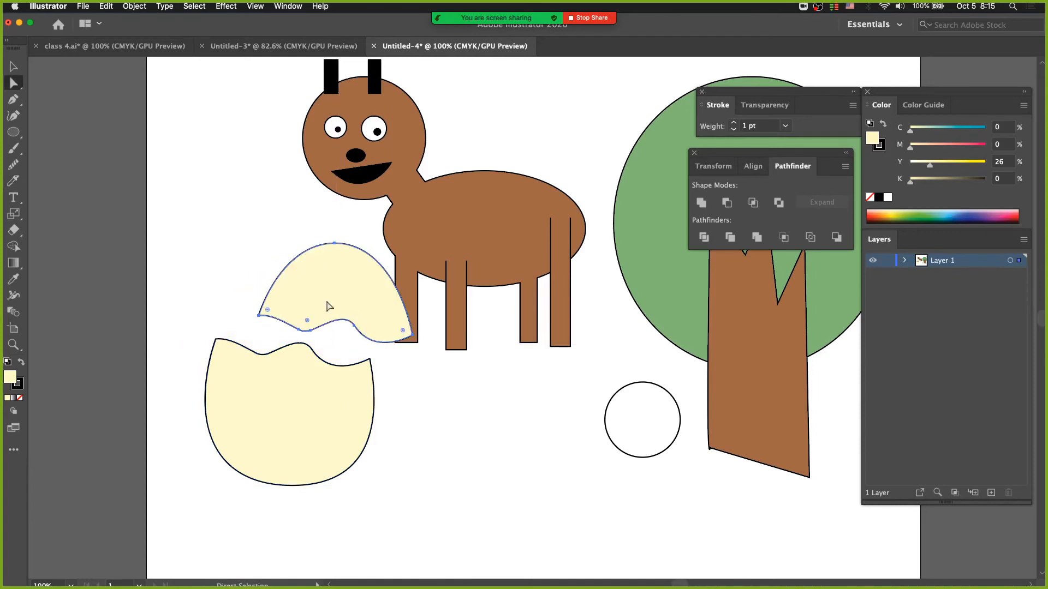
Step: Rotate the top shell piece so its cut edge faces up, and place it beside the lower shell beneath the animal
double_click(13, 214)
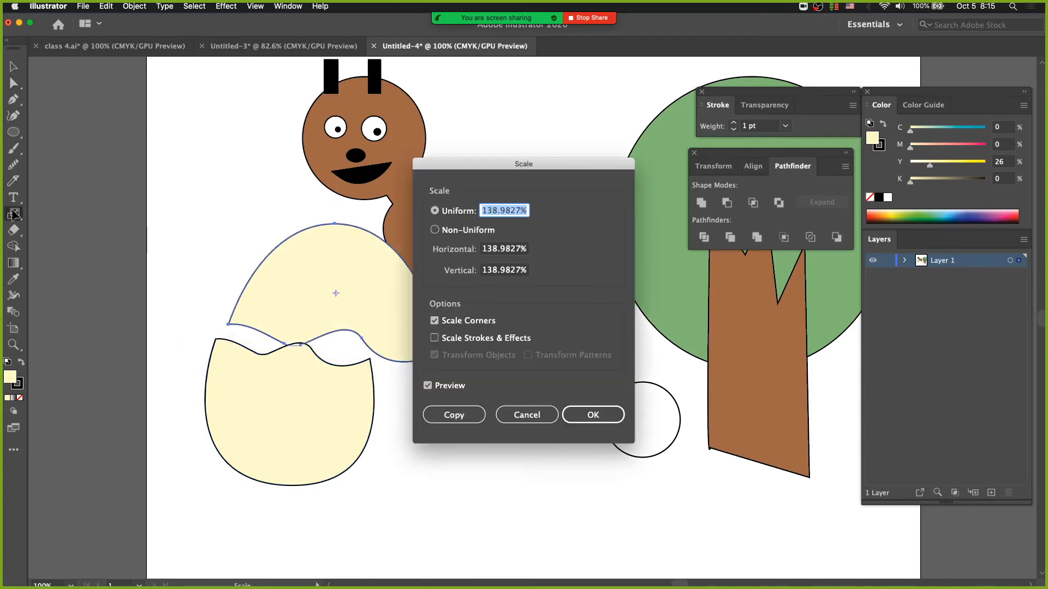
left_click(504, 415)
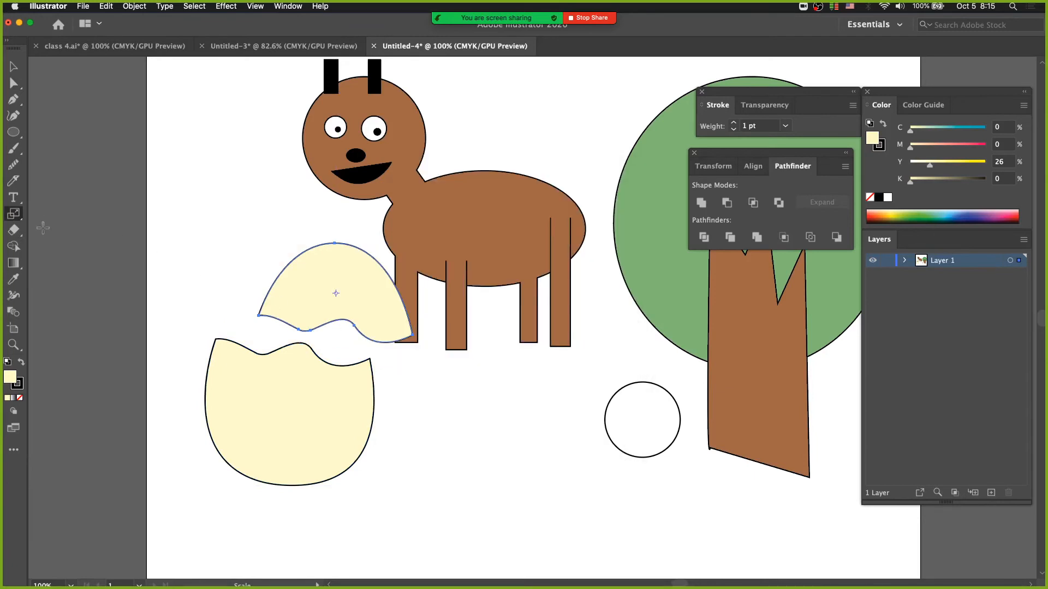
left_click_drag(15, 214, 60, 212)
left_click_drag(351, 290, 277, 338)
key("v")
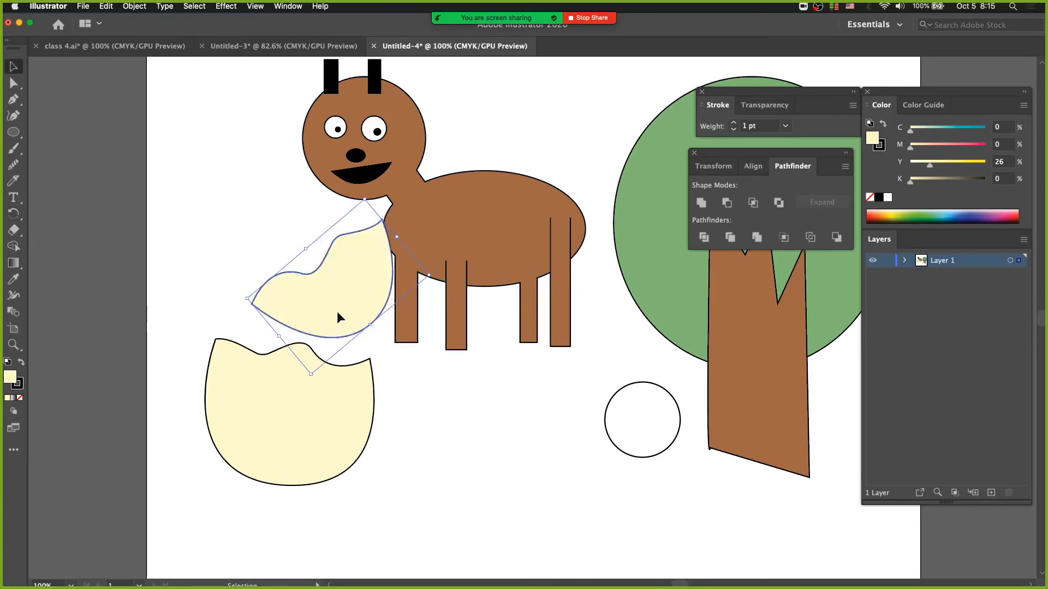
left_click_drag(336, 311, 510, 463)
left_click(480, 514)
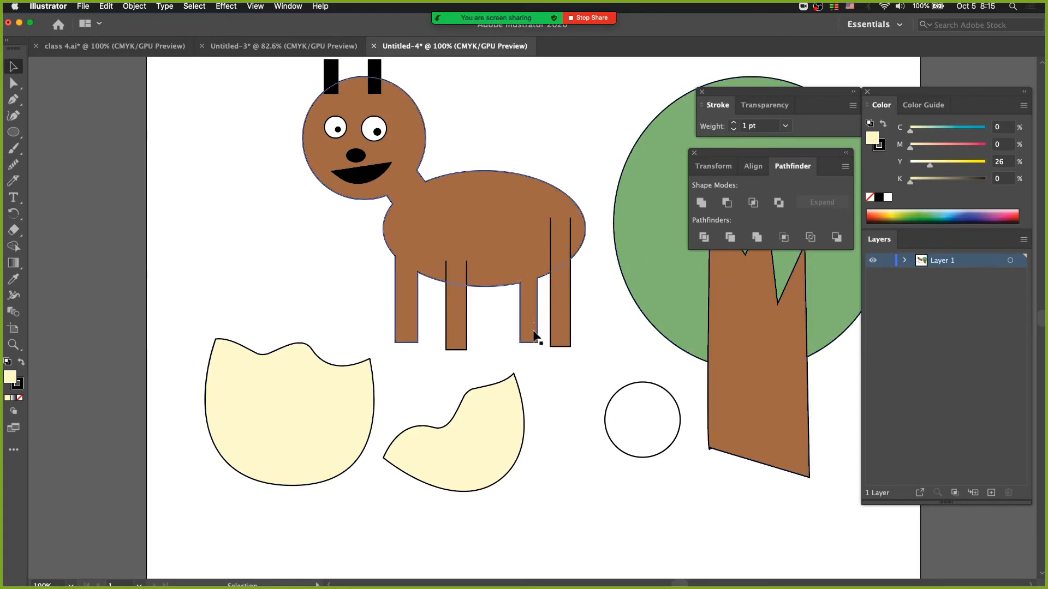
Step: Delete the animal's separate rearmost leg and the bottom anchor points of the rear leg merged into its body
left_click(556, 334)
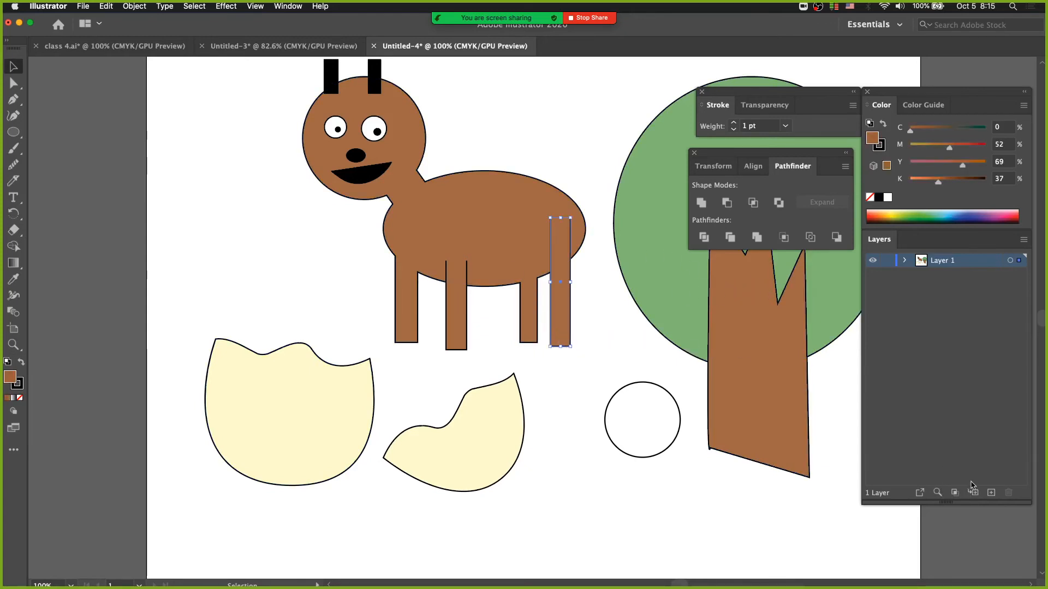
key("Delete")
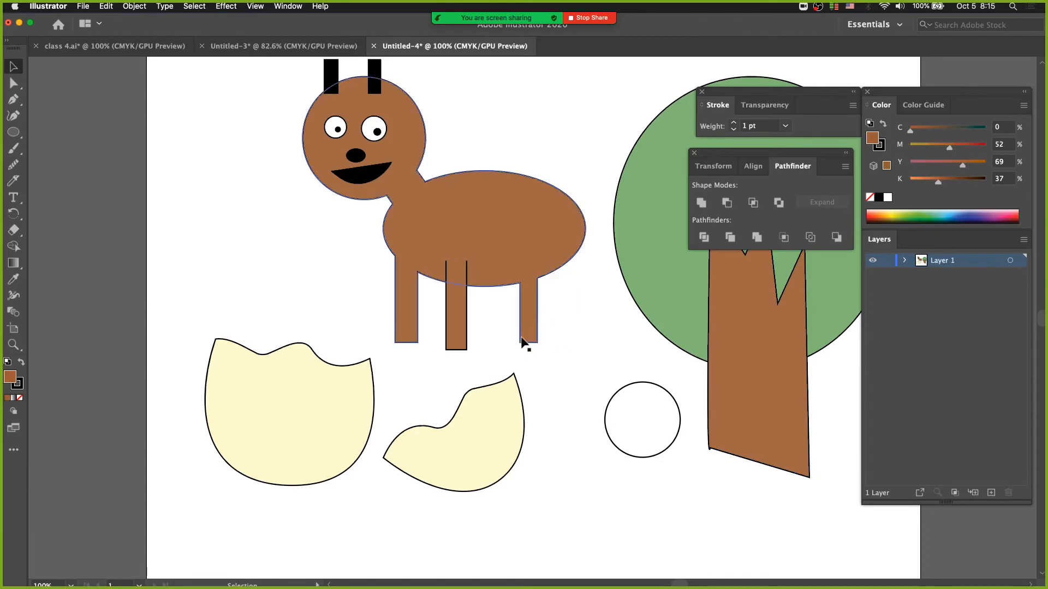
key("a")
left_click_drag(508, 330, 565, 345)
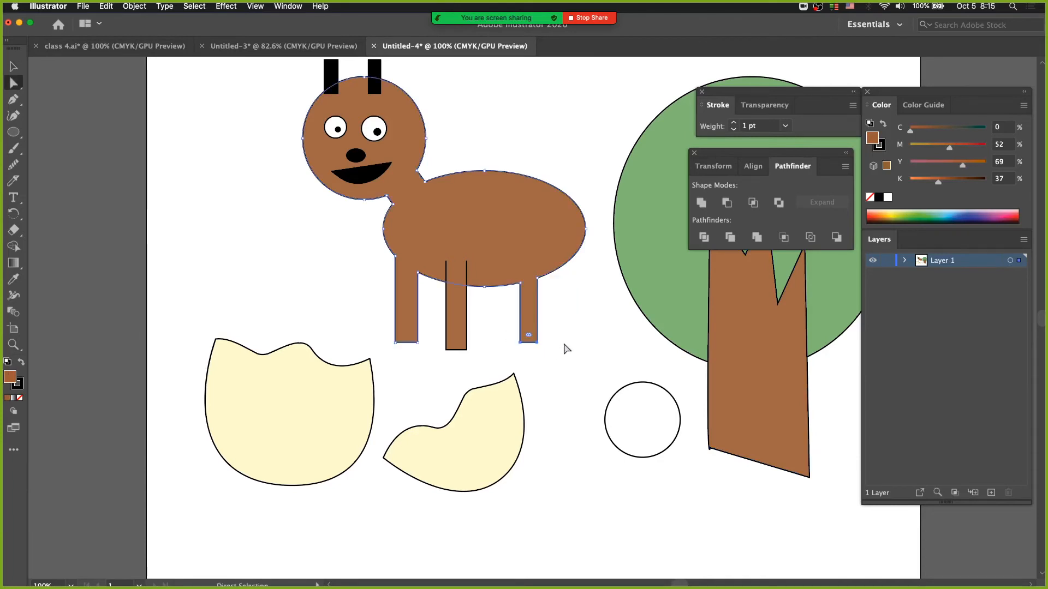
key("Delete")
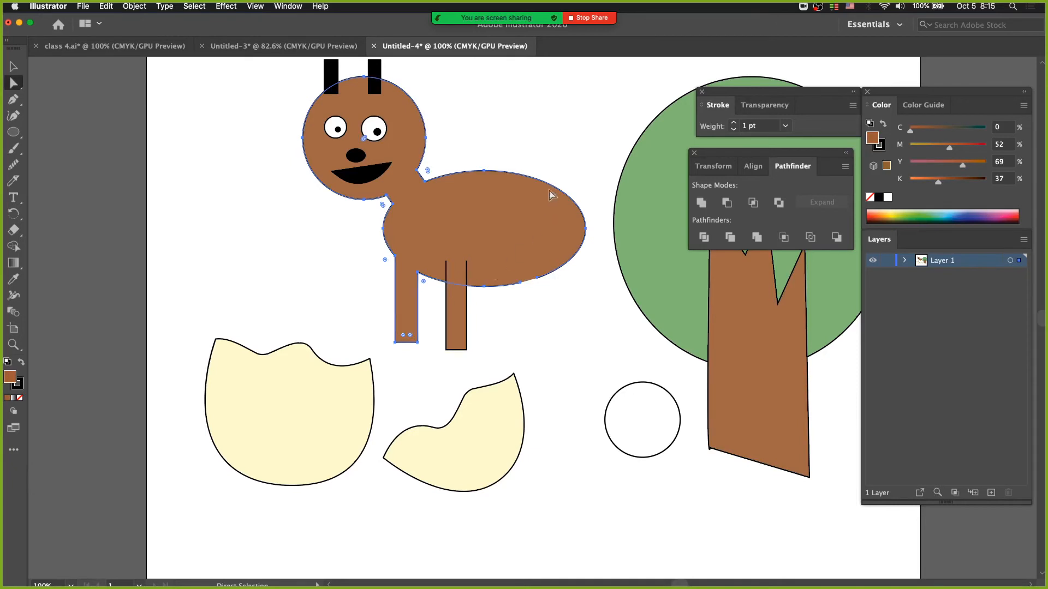
Step: Examine the gap left in the belly path, comparing Outline view with the normal preview
left_click(542, 294)
left_click_drag(545, 290, 510, 266)
left_click_drag(543, 295, 516, 261)
left_click(541, 310)
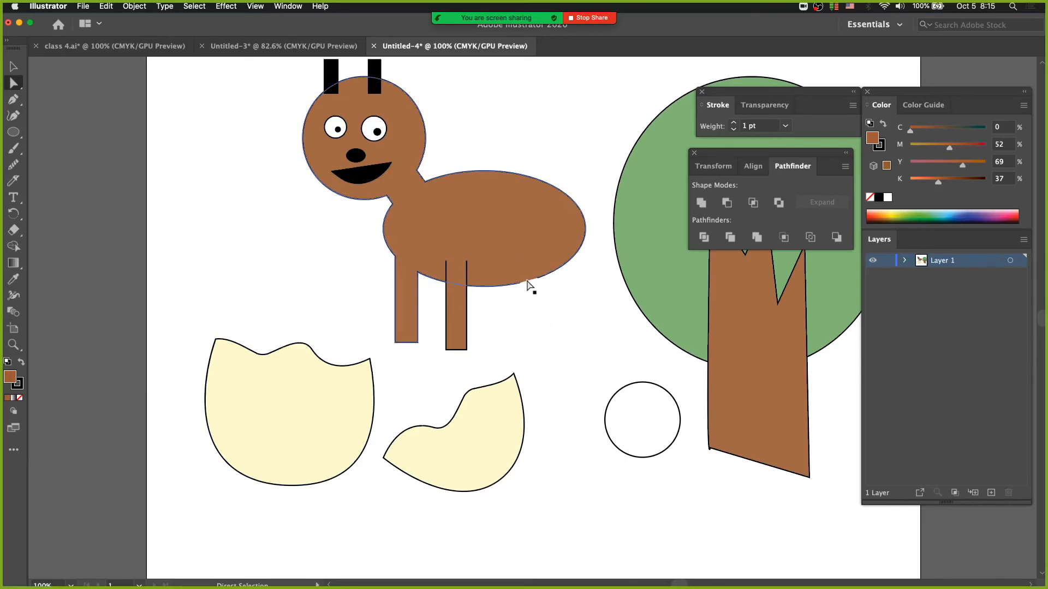
key("super+y")
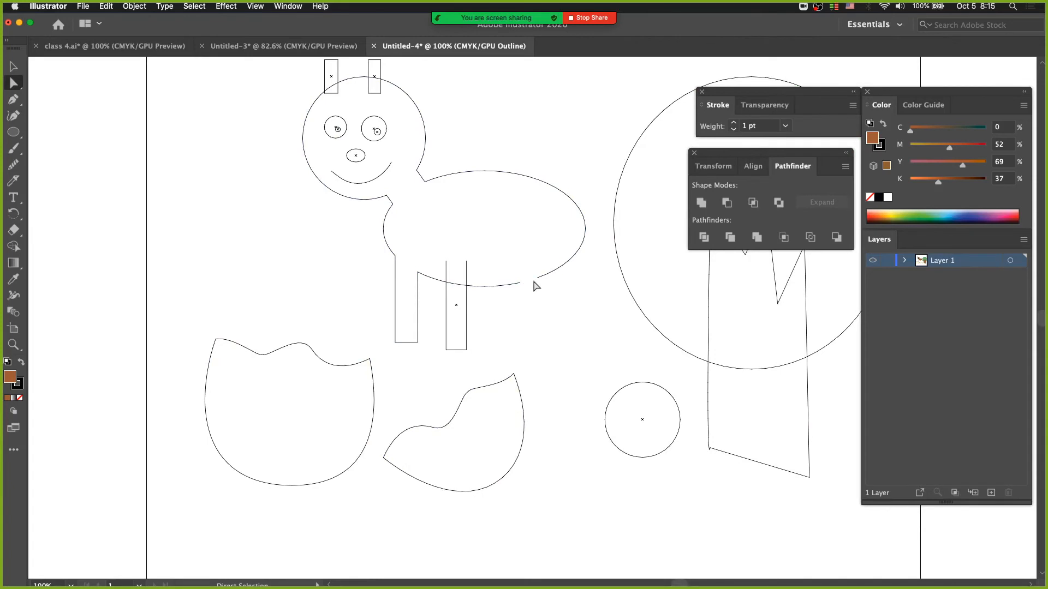
key("super+y")
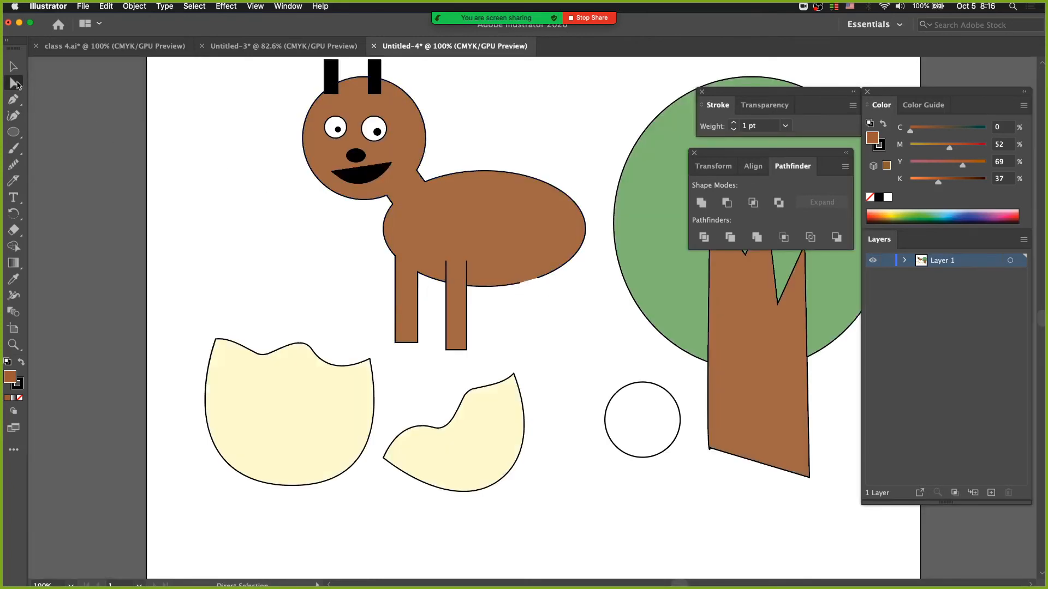
left_click_drag(18, 85, 69, 86)
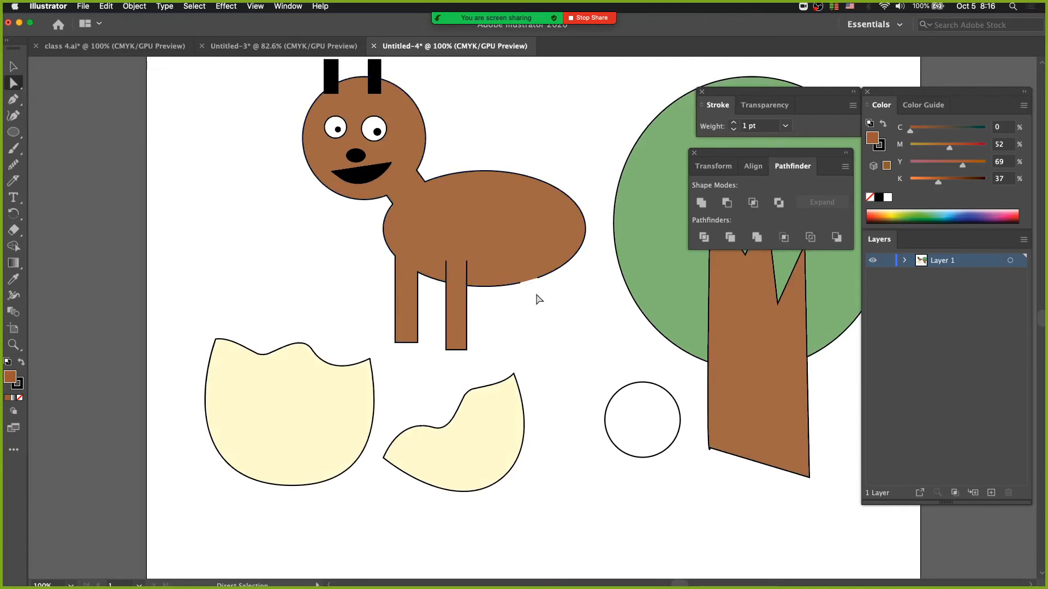
Step: In Outline view, join the two open endpoints on the animal's belly to close the body path
key("super+y")
left_click_drag(536, 284, 515, 269)
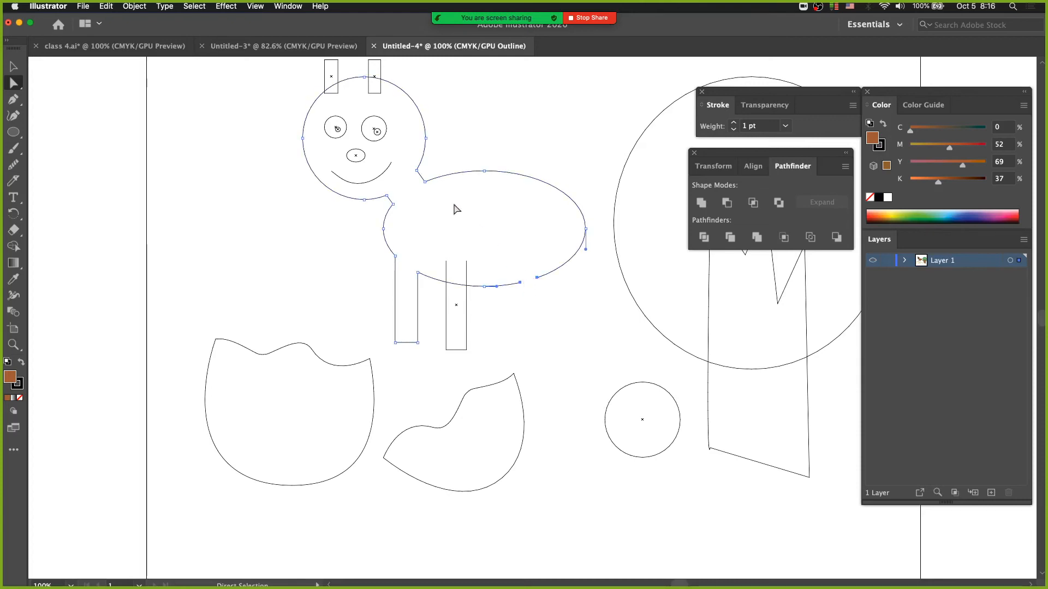
left_click(134, 7)
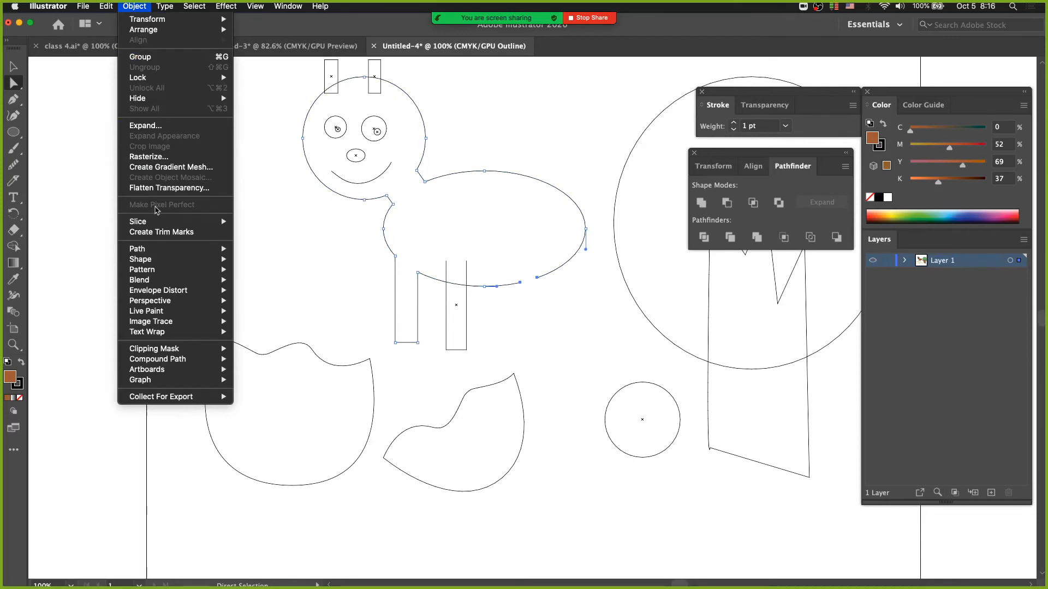
mouse_move(166, 252)
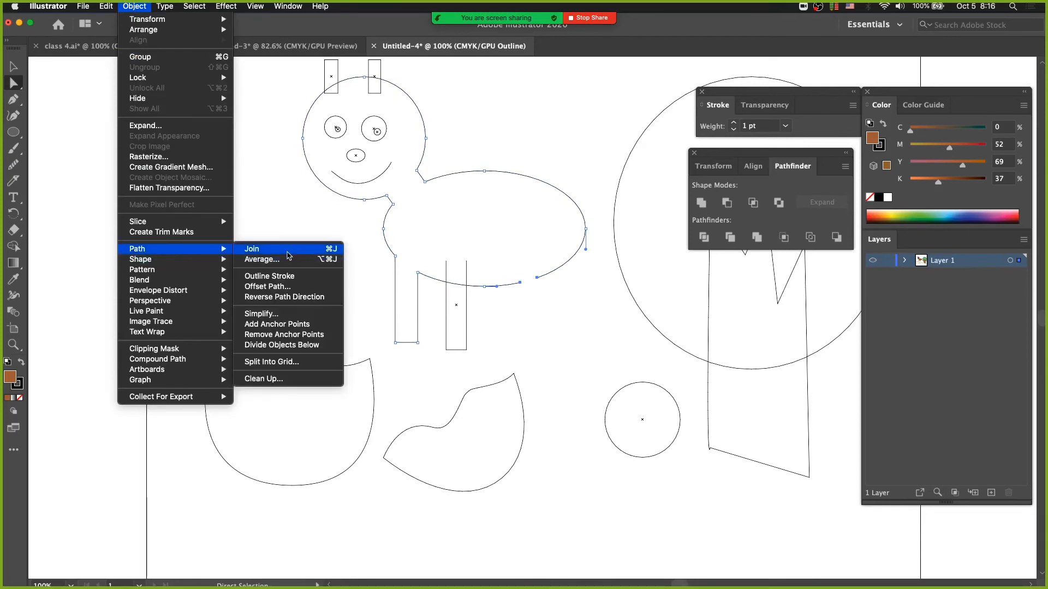
left_click(289, 254)
left_click(519, 325)
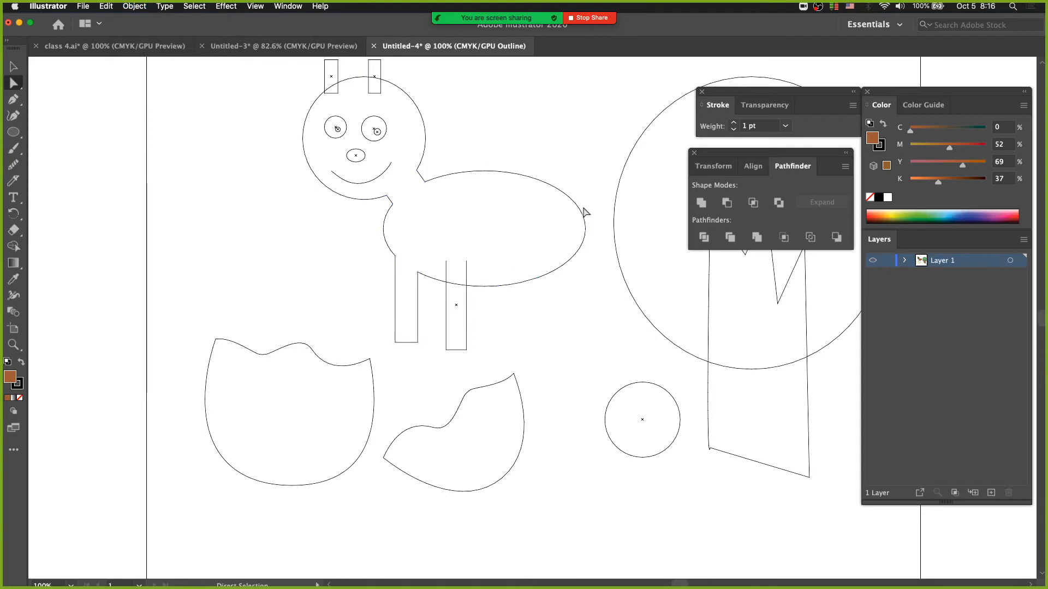
Step: Try pulling the animal's rear anchor point inward, and undo the move
left_click_drag(585, 228, 554, 230)
key("super+z")
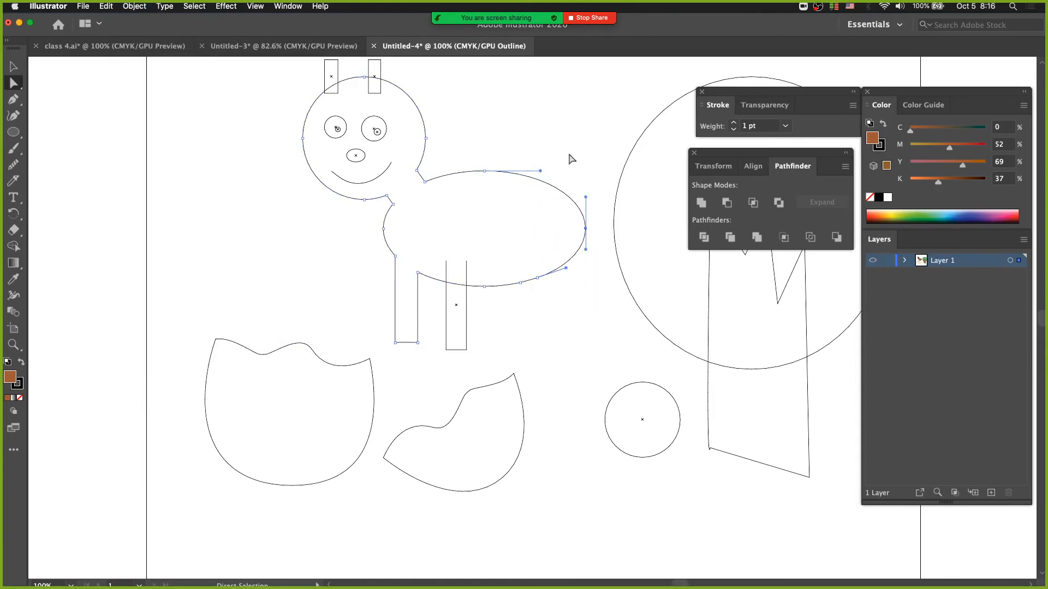
left_click_drag(468, 150, 563, 213)
Step: Delete the rearmost of the two joined anchor points on the animal's belly
left_click(537, 278)
left_click_drag(14, 99, 44, 105)
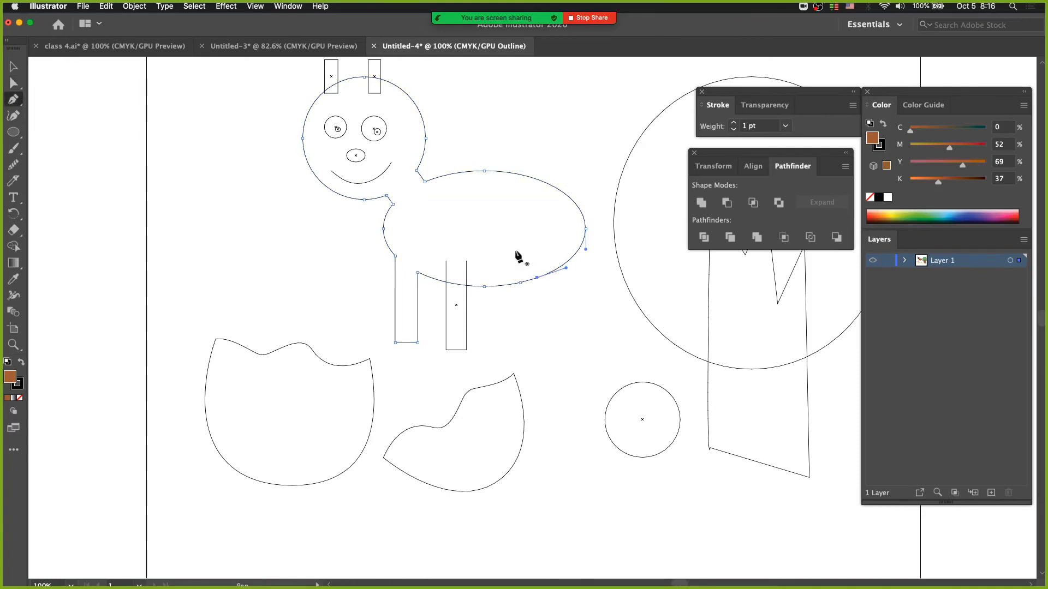
left_click(538, 279)
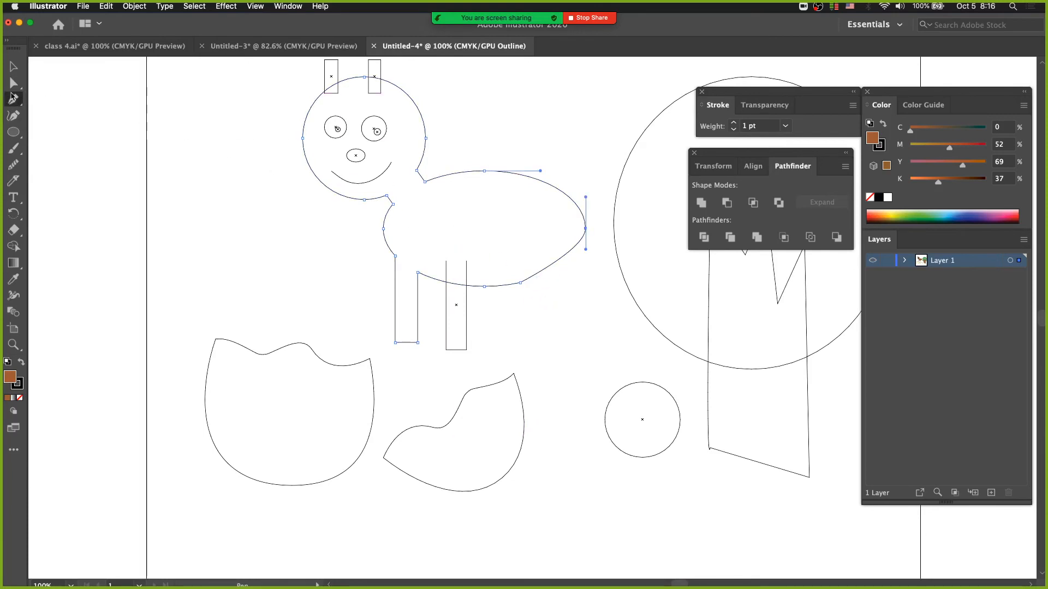
Step: Convert the remaining belly anchor point to a smooth point, pulling its handles out along the curve
left_click(13, 85)
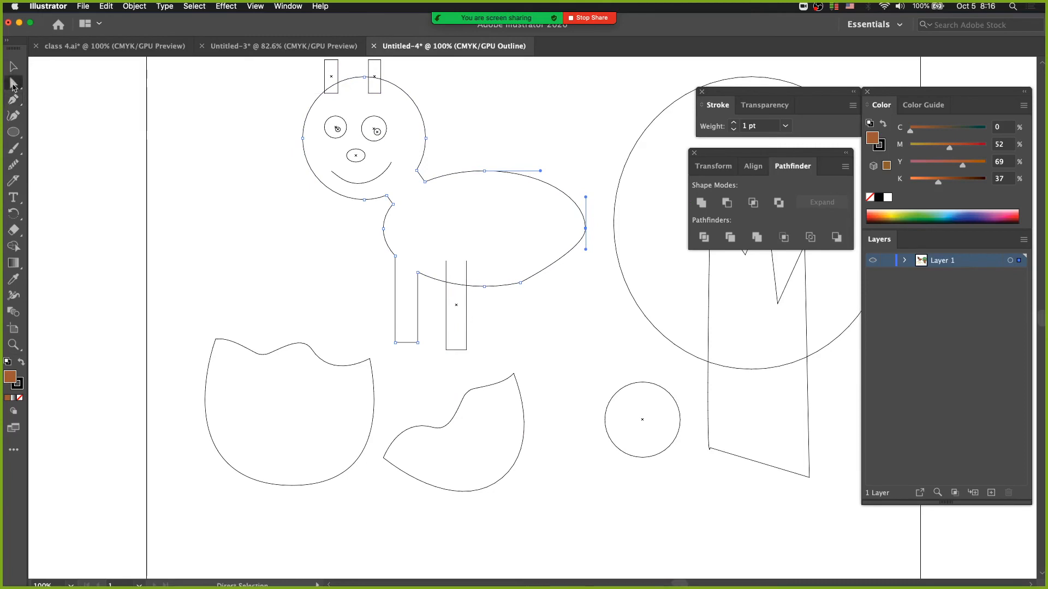
left_click(521, 283)
left_click_drag(521, 283, 425, 307)
left_click(527, 301, "super")
left_click(525, 310, "super")
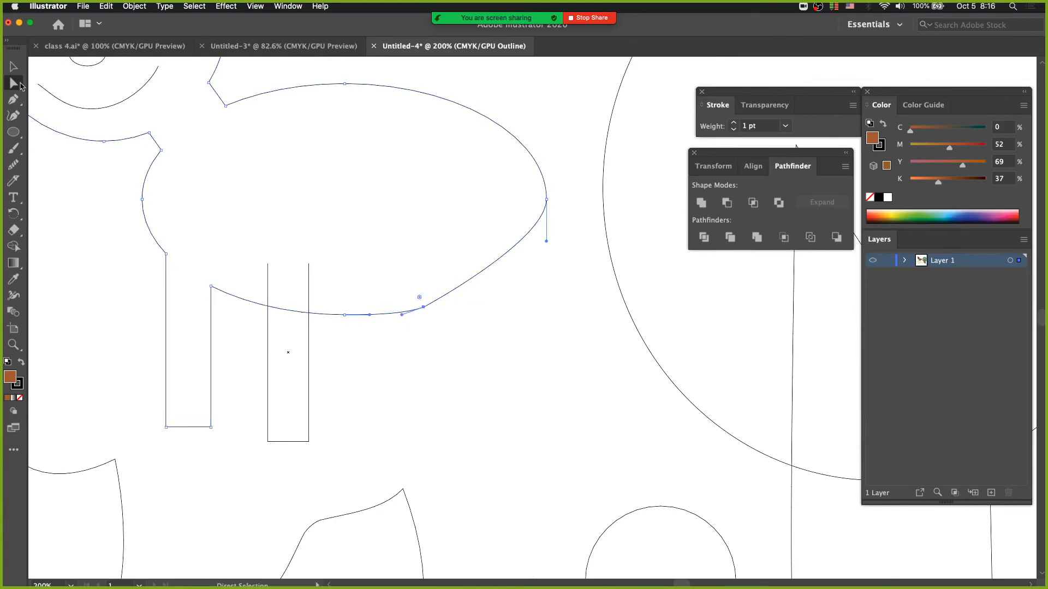
left_click_drag(20, 87, 46, 119)
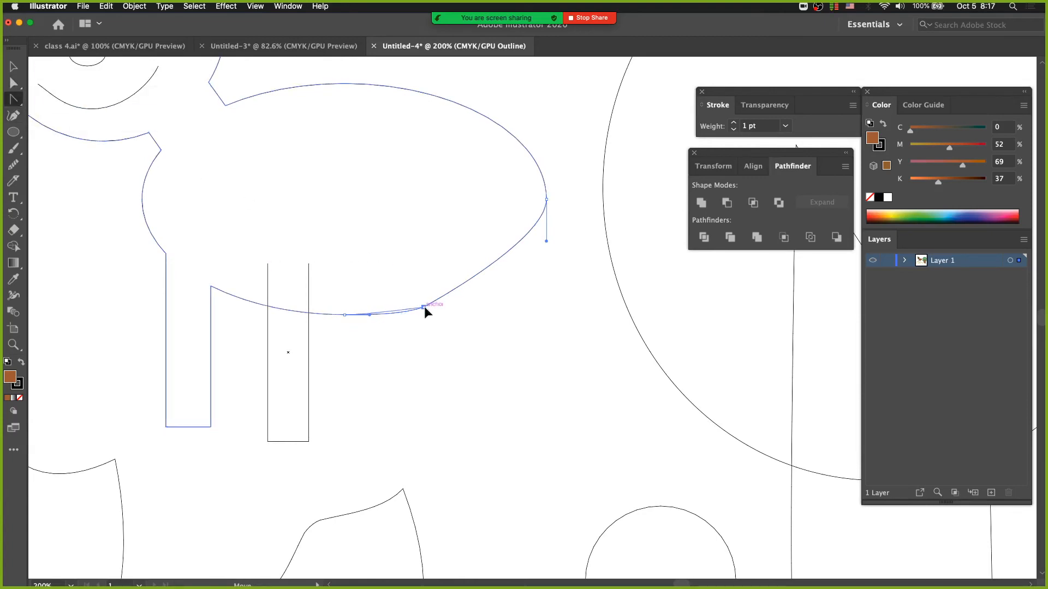
left_click_drag(424, 307, 453, 301)
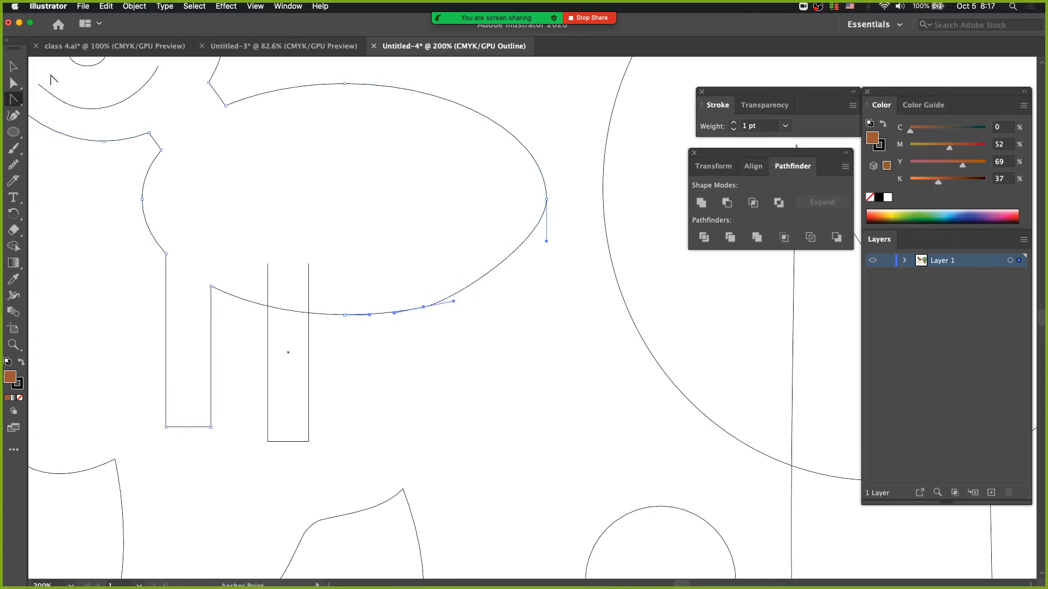
Step: Move the rear anchor point inward to shorten and round the animal's body, and deselect the path
left_click(19, 85)
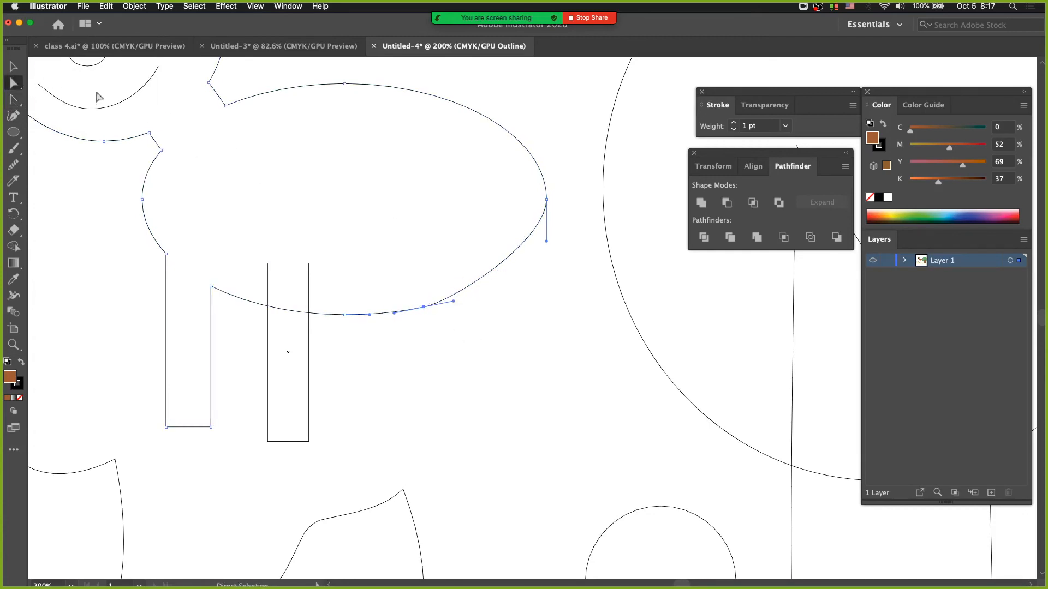
left_click_drag(546, 199, 494, 206)
left_click(454, 334)
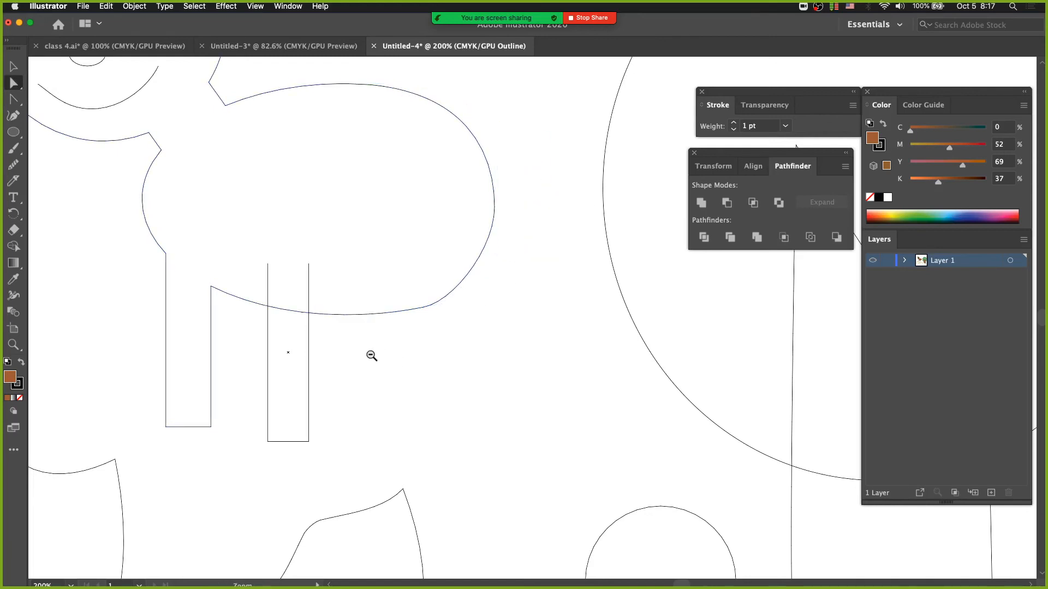
left_click(370, 355, "alt+super")
left_click_drag(468, 324, 345, 412)
left_click(409, 389, "alt+super")
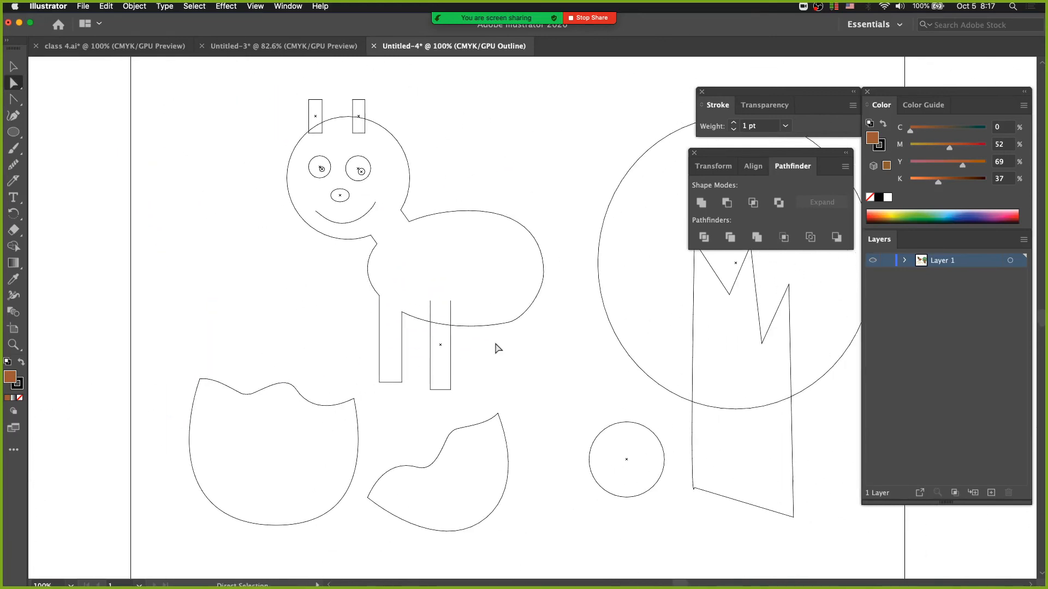
Step: Shorten the animal's body by moving its rear and lower-rear anchor points inward, and adjust the upper back's handle to round the curve
left_click_drag(512, 324, 499, 322)
left_click_drag(542, 272, 508, 273)
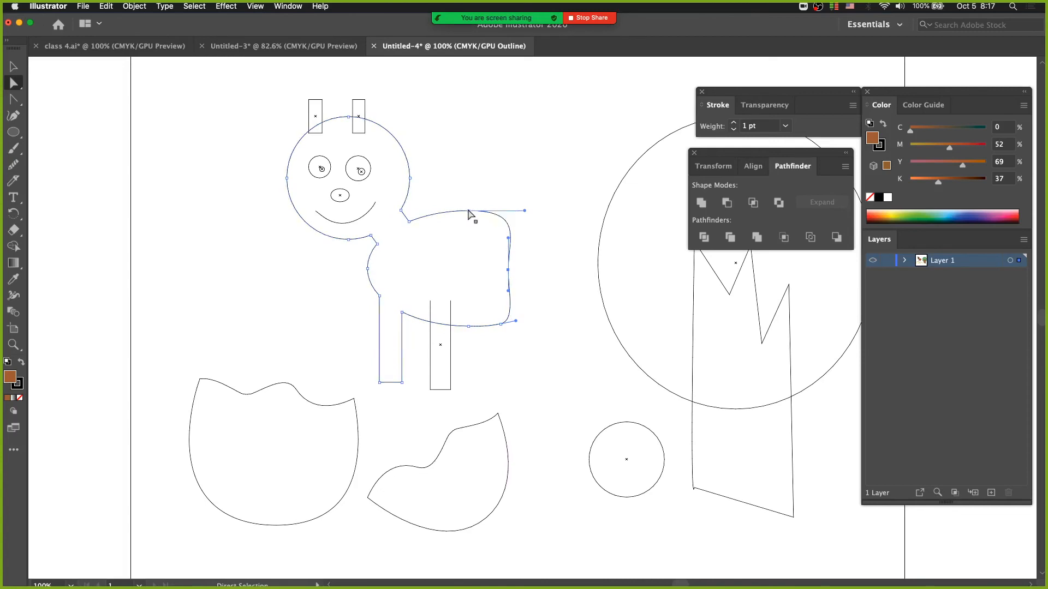
left_click_drag(468, 215, 495, 211)
left_click_drag(499, 322, 498, 322)
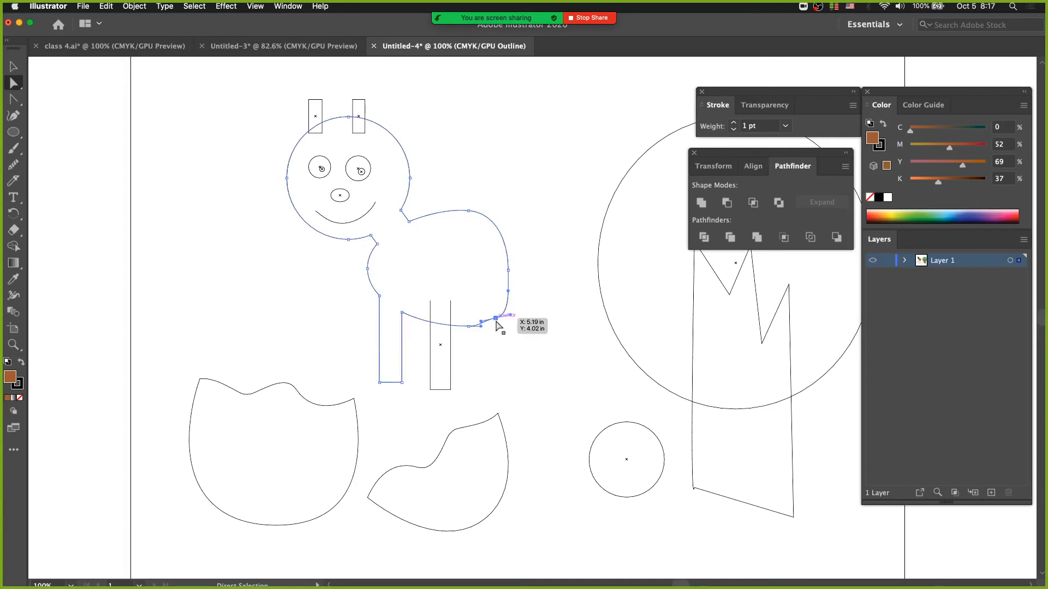
Step: Delete the lower-rear anchor point and lengthen the remaining belly point's handle rearward to round the body
key("p")
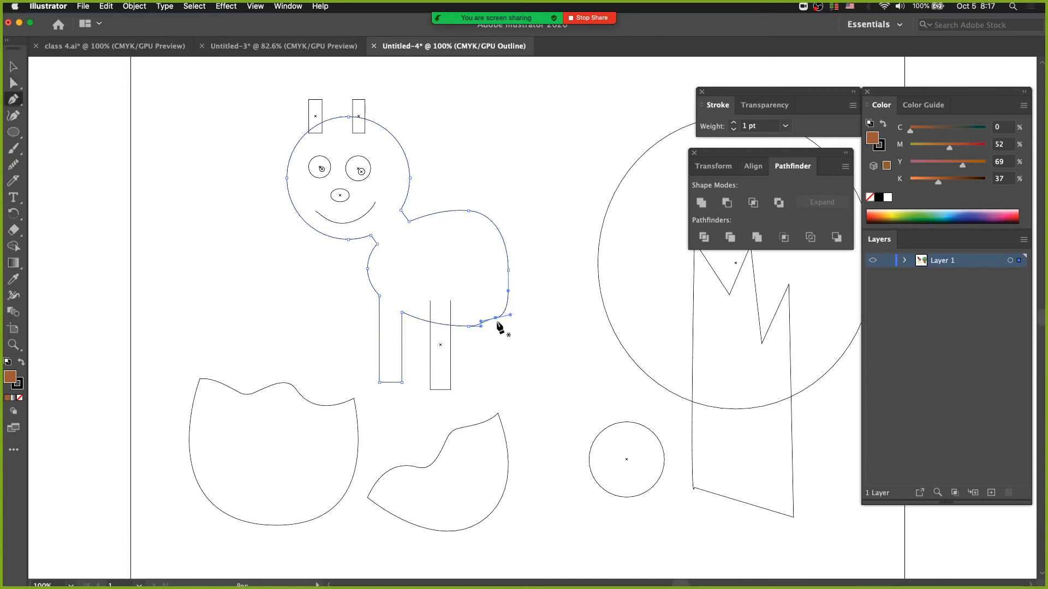
left_click(495, 320)
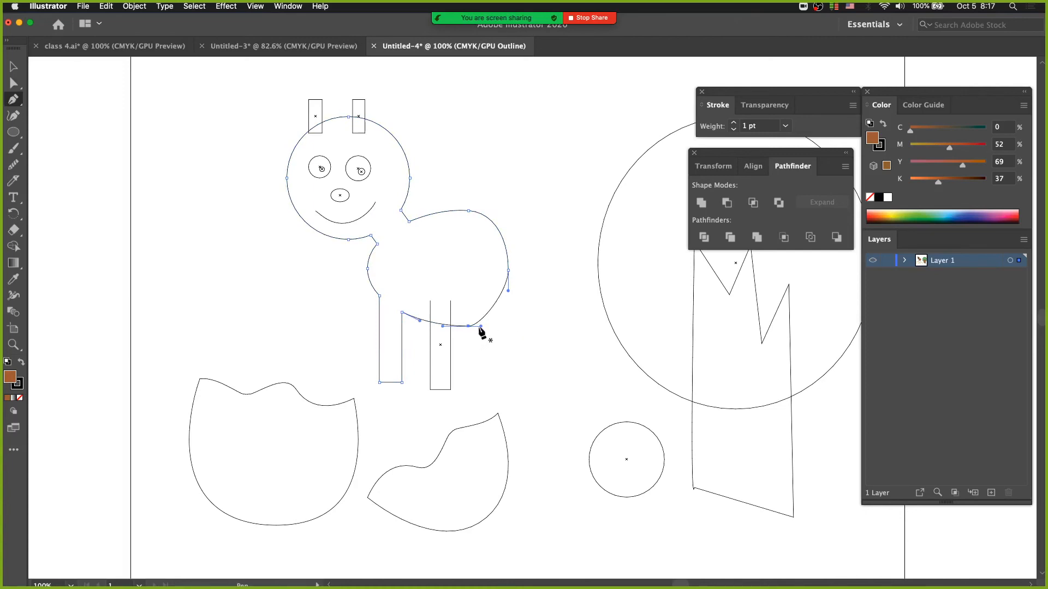
key("a")
left_click_drag(480, 325, 495, 326)
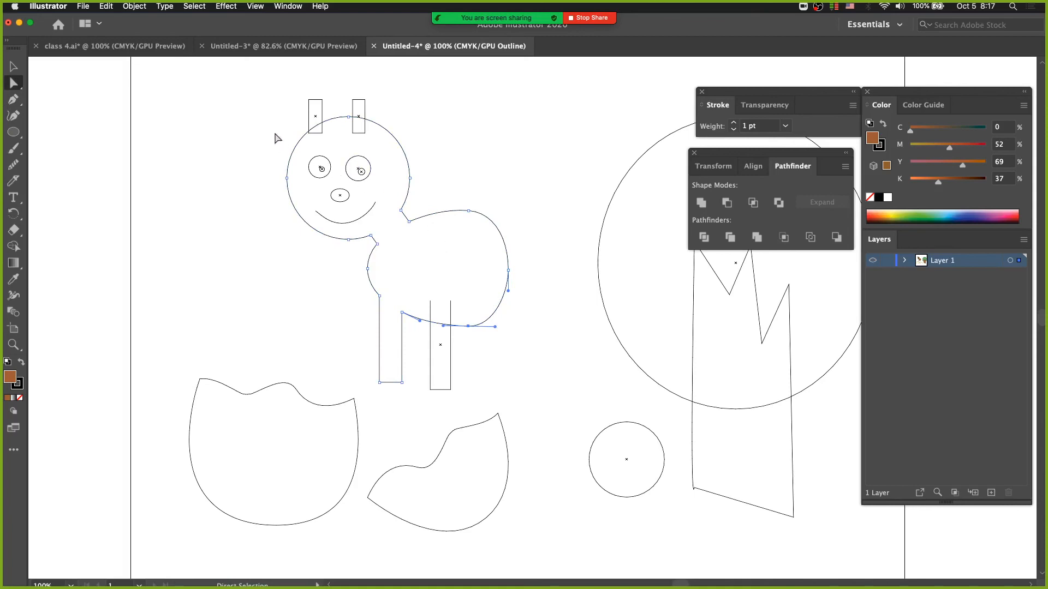
Step: Deselect the artwork and switch the document from outline view back to full-colour preview
left_click_drag(254, 86, 552, 389)
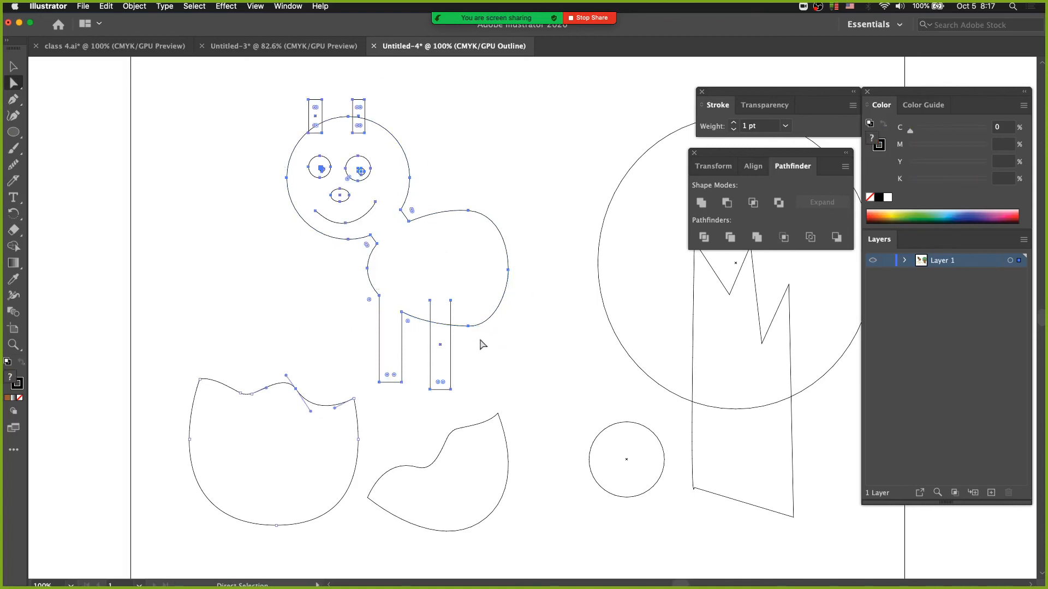
left_click(508, 374)
key("super+y")
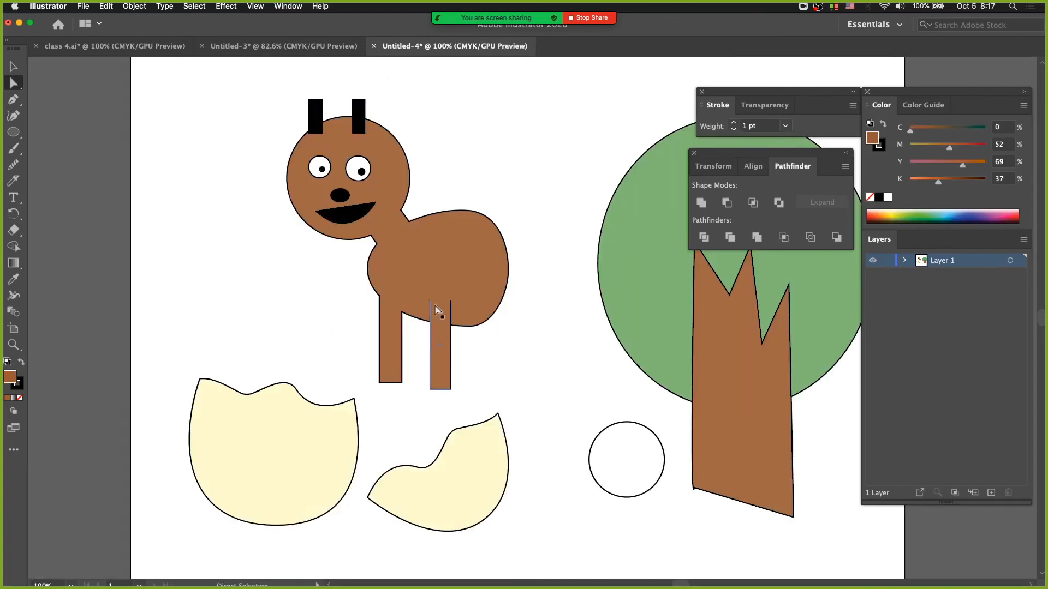
Step: Create a new layer and move both eggshell pieces from Layer 1 onto it, in front of the animal
key("v")
left_click_drag(273, 91, 473, 306)
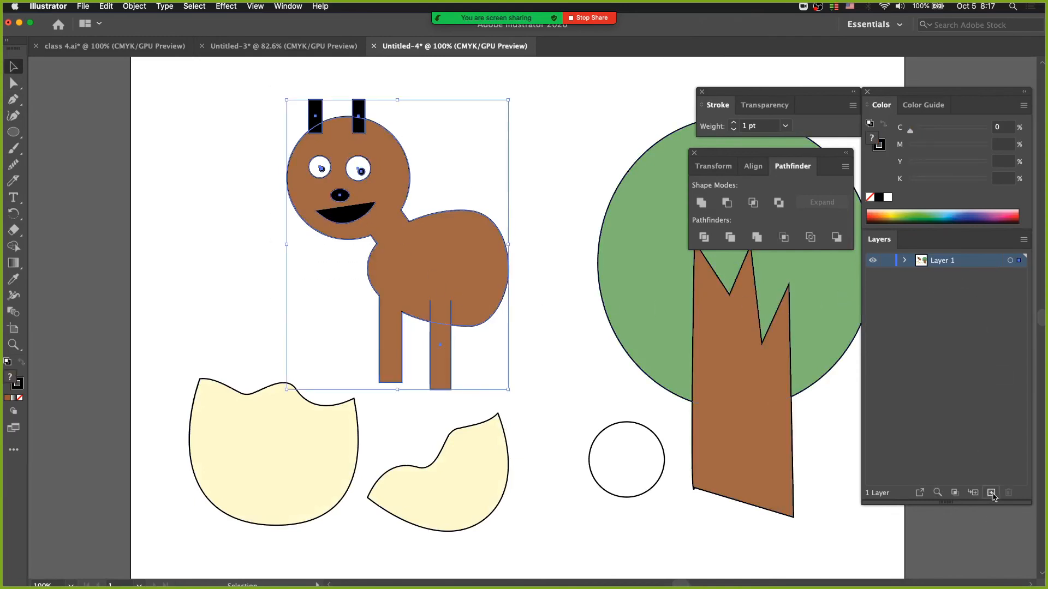
left_click(992, 494)
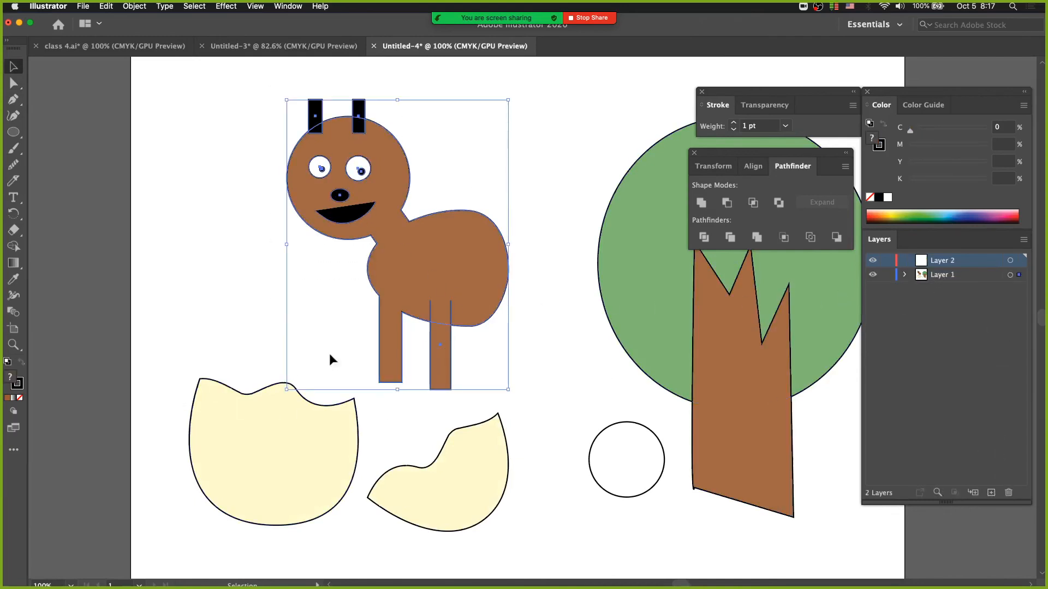
left_click(201, 397)
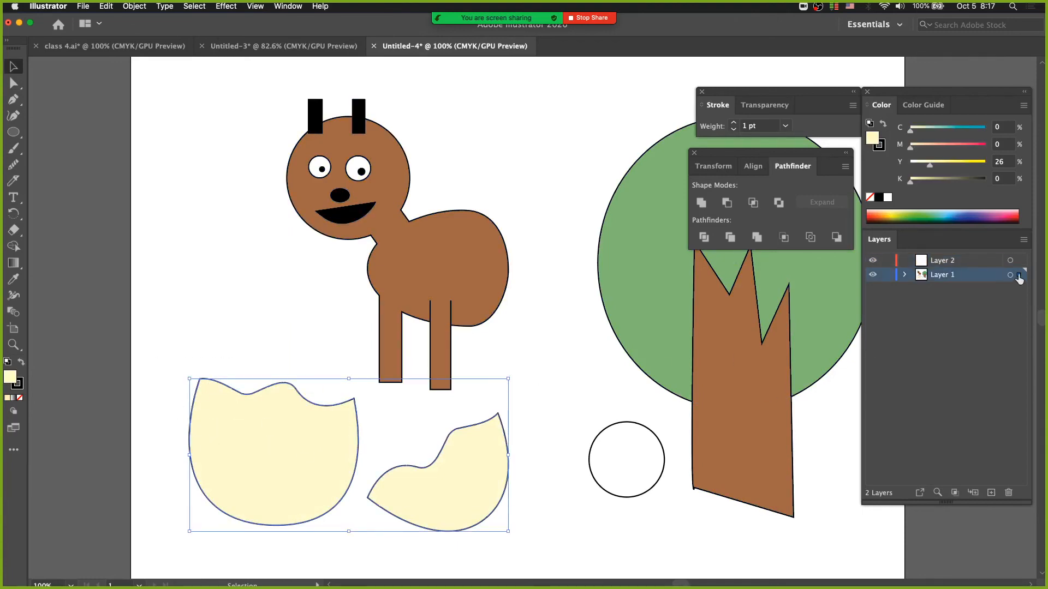
left_click_drag(1019, 276, 1018, 260)
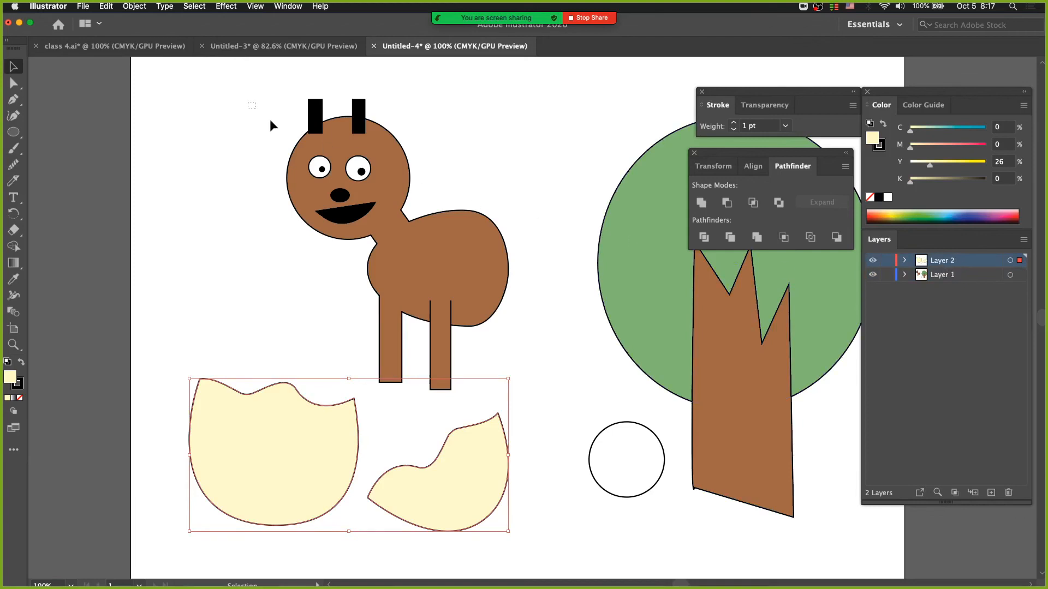
Step: Group all parts of the animal and move the group behind the larger eggshell piece
left_click_drag(270, 119, 509, 292)
left_click(135, 7)
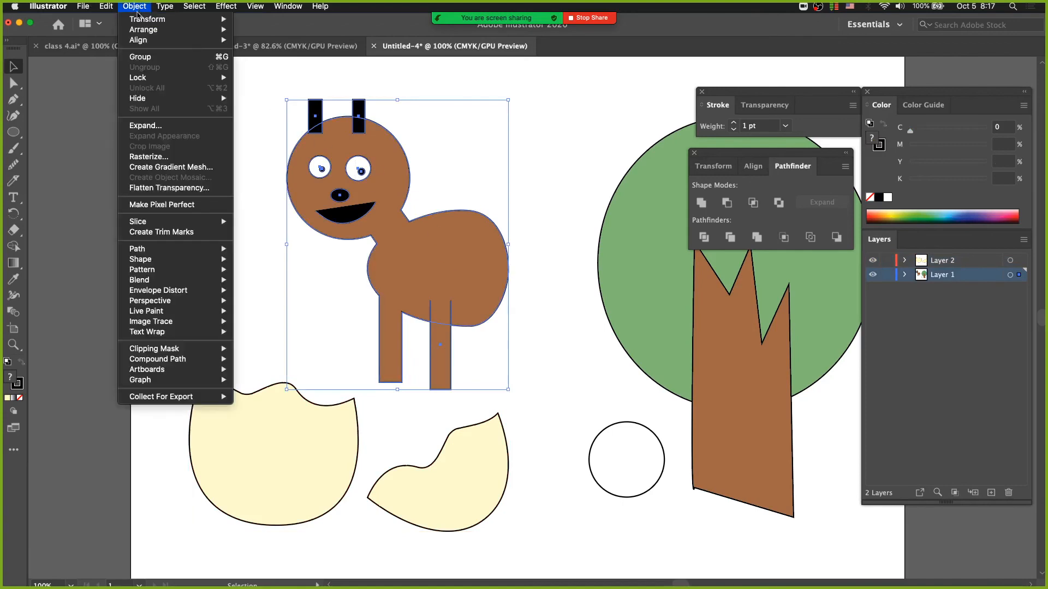
left_click(141, 57)
left_click_drag(448, 275, 289, 404)
Step: Scale the animal down about a point inside the eggshell, nudge it up so it peeks out, and deselect it
key("s")
left_click(279, 444)
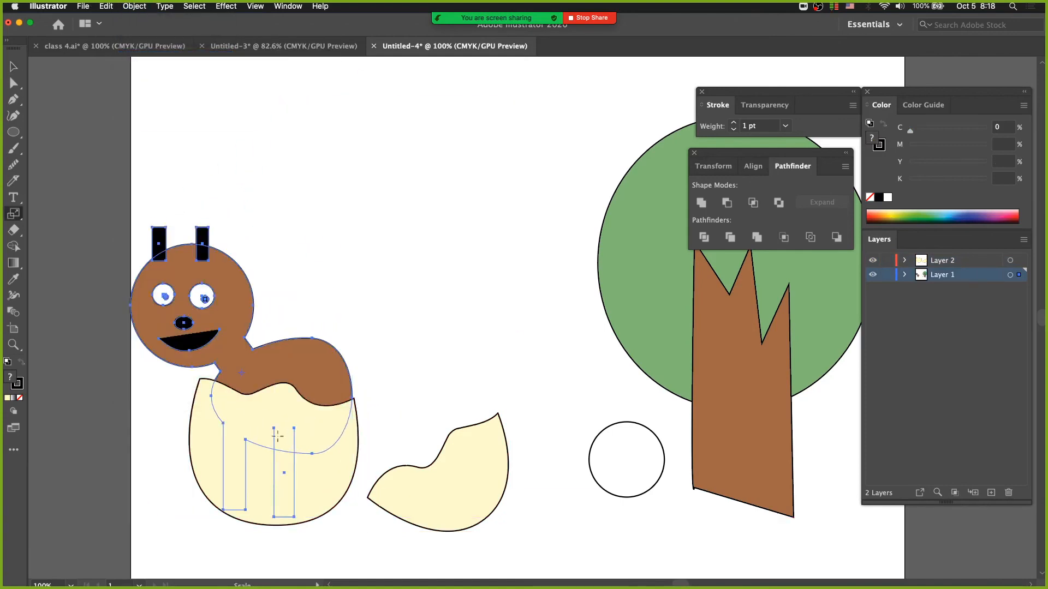
mouse_move(388, 384)
left_mouse_down()
mouse_move(360, 401)
mouse_move(393, 380)
left_mouse_up()
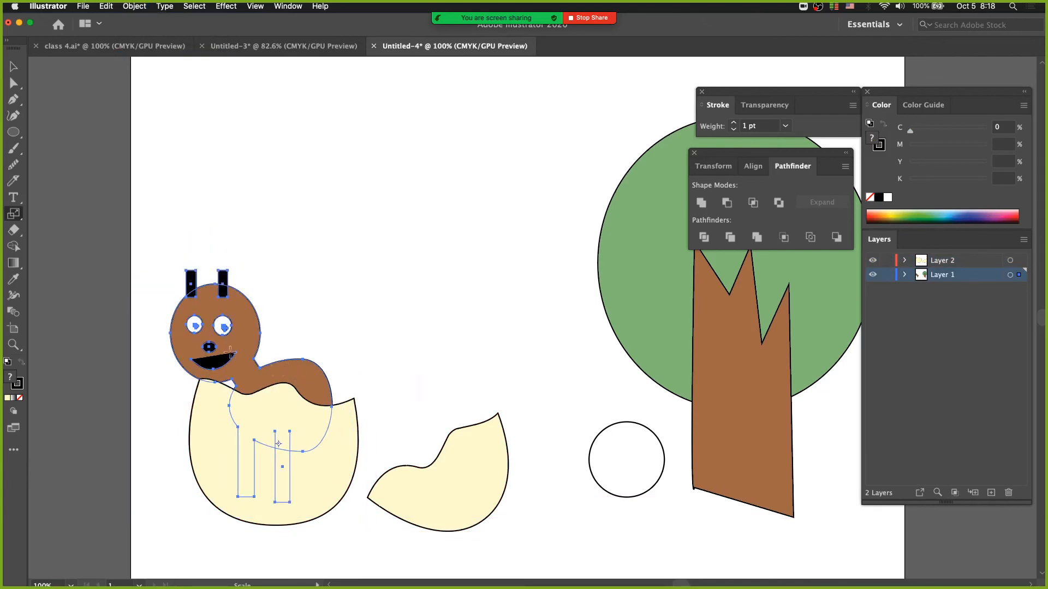
left_click_drag(229, 349, 241, 336)
key("v")
left_click(404, 380)
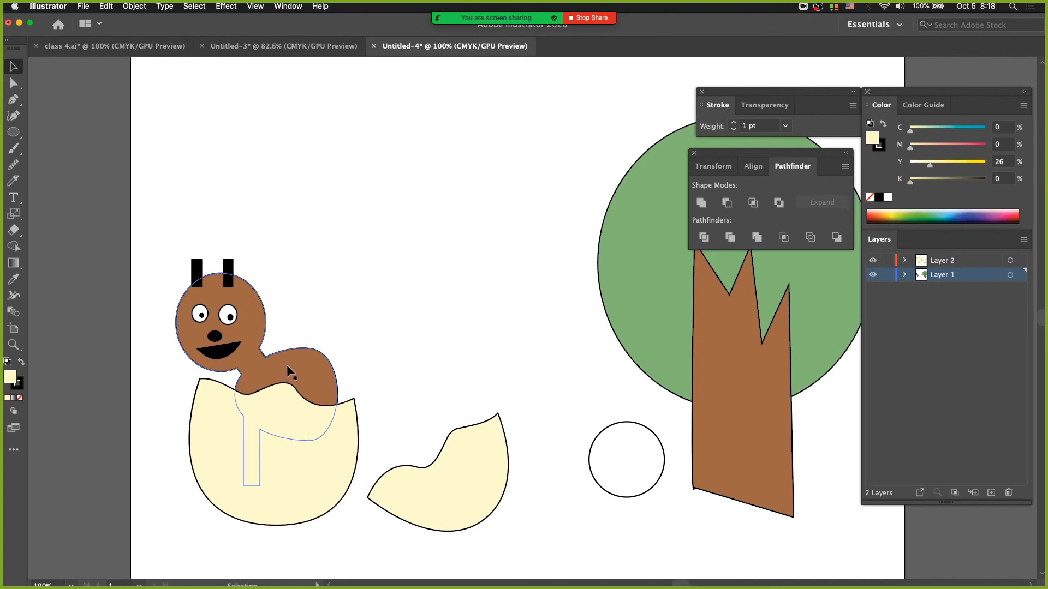
left_click(356, 334)
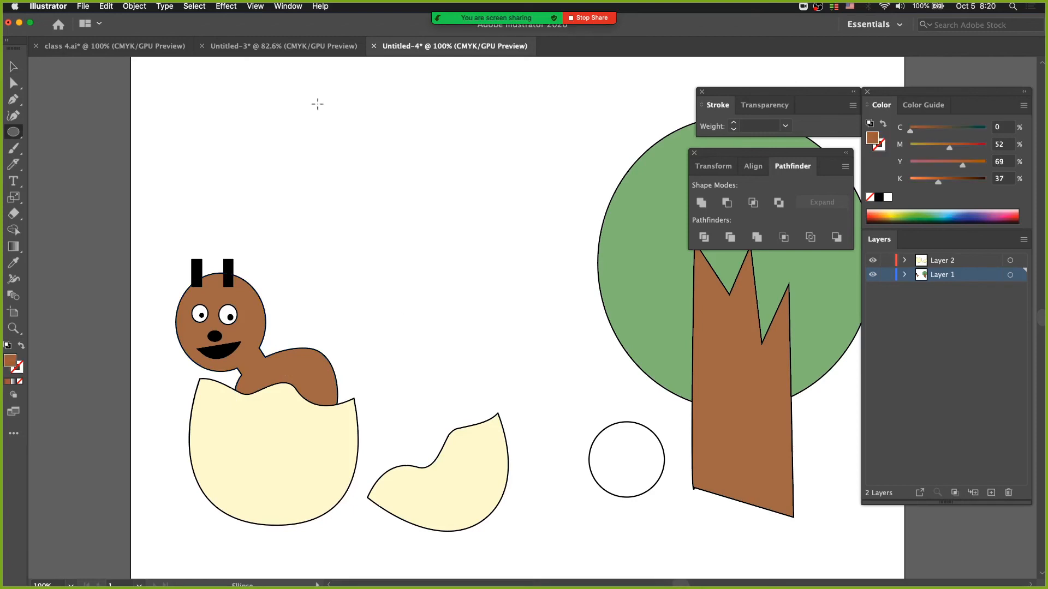
Step: Draw a large brown ellipse above the egg and cut a wavy line across its upper part with the Knife tool
left_click_drag(317, 104, 509, 319)
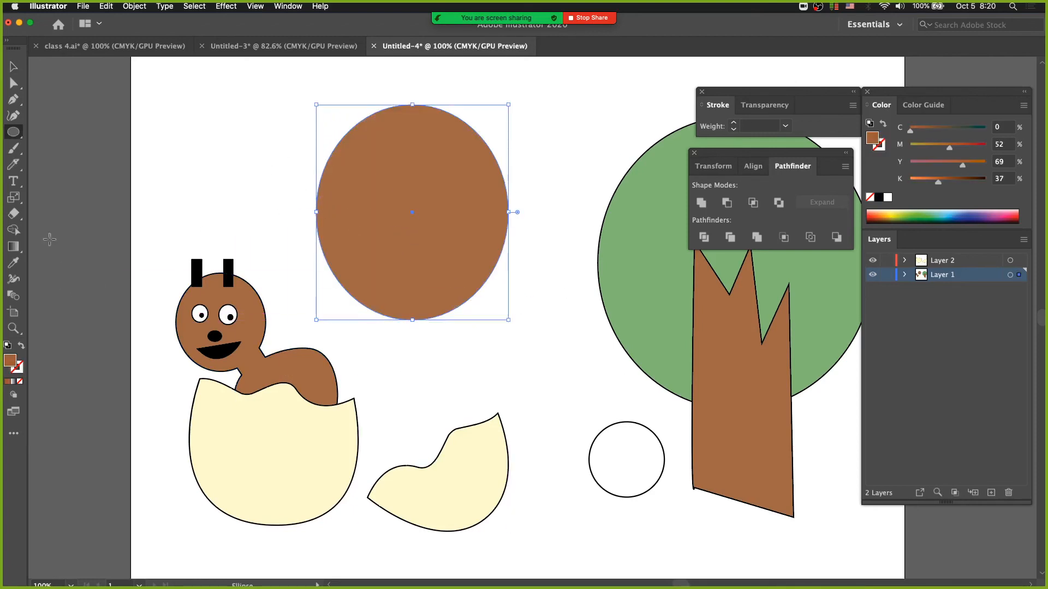
left_click(13, 164)
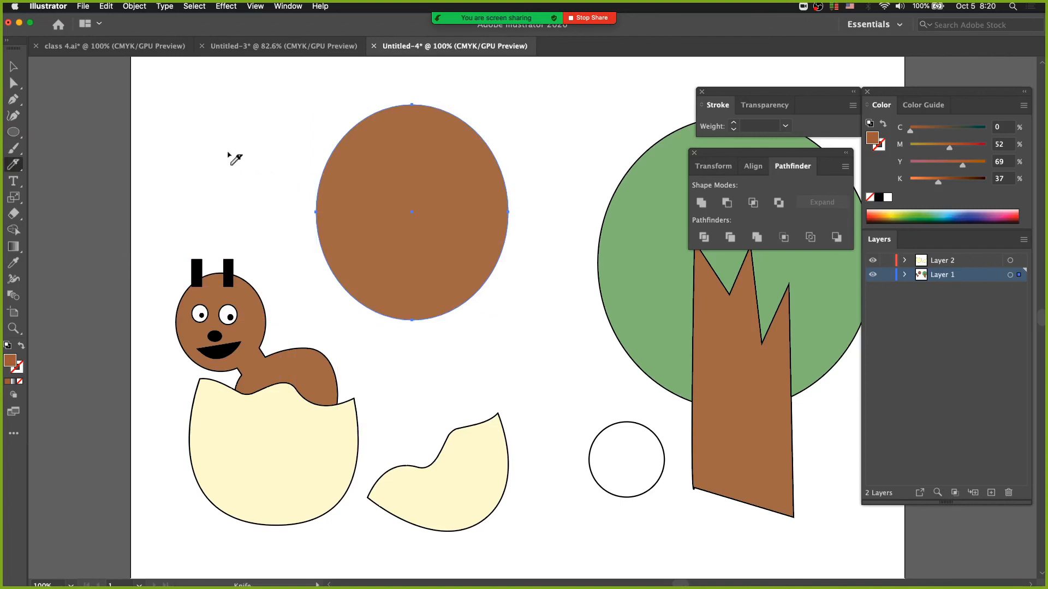
mouse_move(302, 182)
left_mouse_down()
mouse_move(392, 191)
mouse_move(449, 173)
mouse_move(482, 194)
mouse_move(554, 180)
left_mouse_up()
left_click(14, 83)
left_click(240, 117)
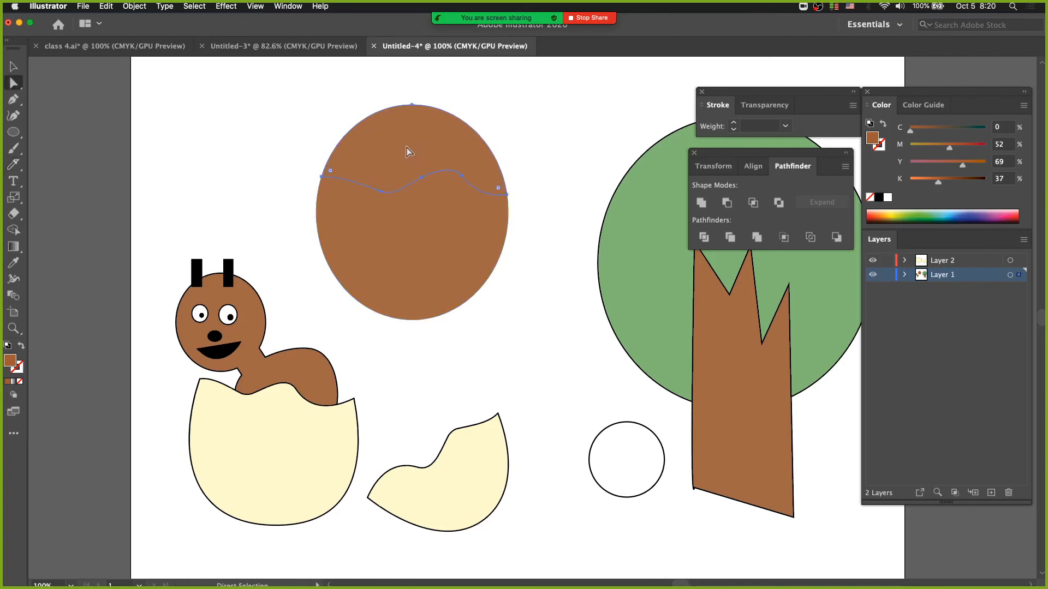
Step: Pull the two cut ellipse pieces apart and line the upper piece up above the lower one
left_click_drag(408, 151, 332, 122)
left_click_drag(402, 232, 395, 268)
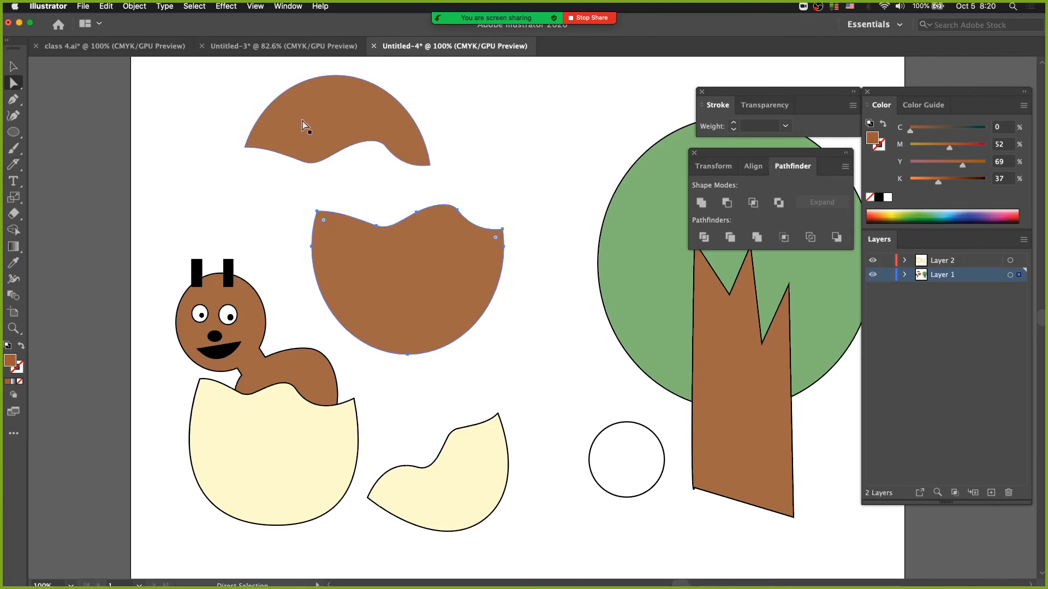
left_click_drag(333, 129, 396, 143)
left_click(297, 222)
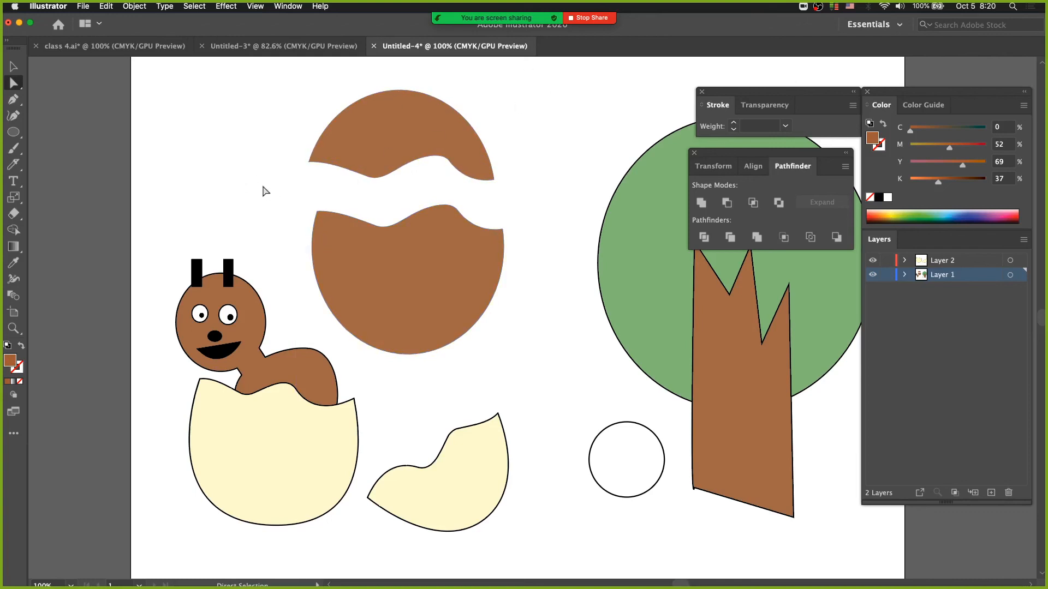
Step: Select both pieces of the cut brown ellipse and delete them
left_click(362, 154)
left_click(371, 251, "shift")
key("Delete")
Step: Draw a tilted brown triangle with the Polygon tool and cut off its lower-left corner with a diagonal Knife cut
left_click_drag(13, 132, 74, 166)
left_click_drag(308, 122, 402, 211)
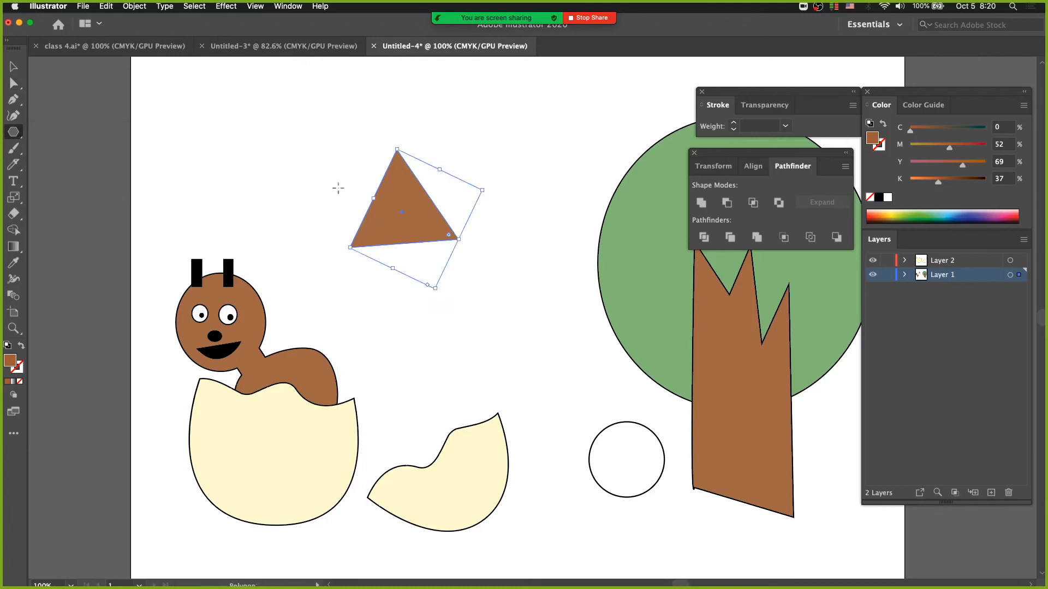
left_click(13, 164)
left_click_drag(346, 181, 451, 285)
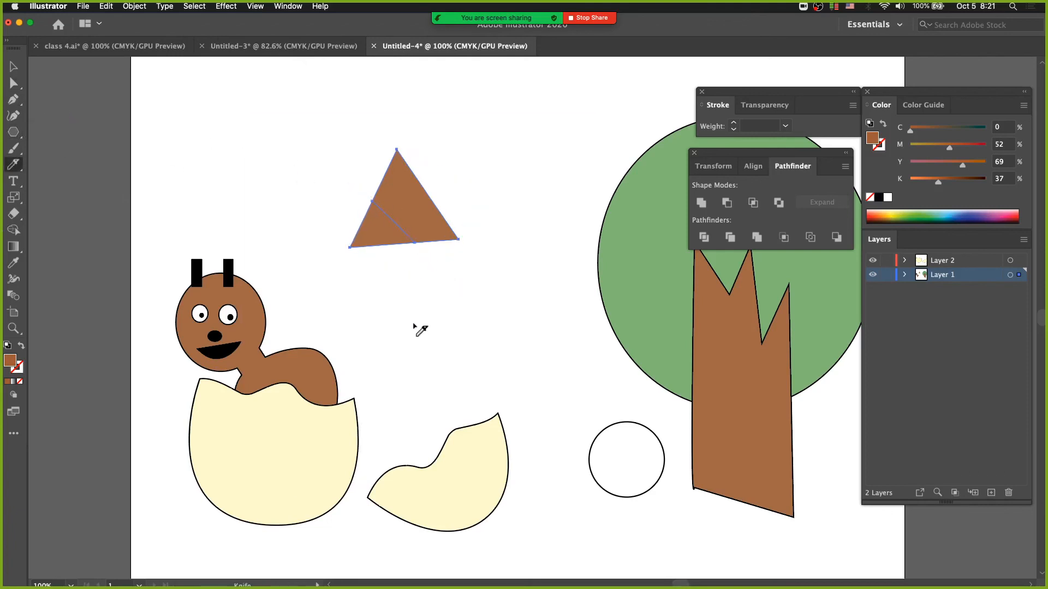
Step: Separate the two triangle pieces, leaving a narrow diagonal gap between them
key("a")
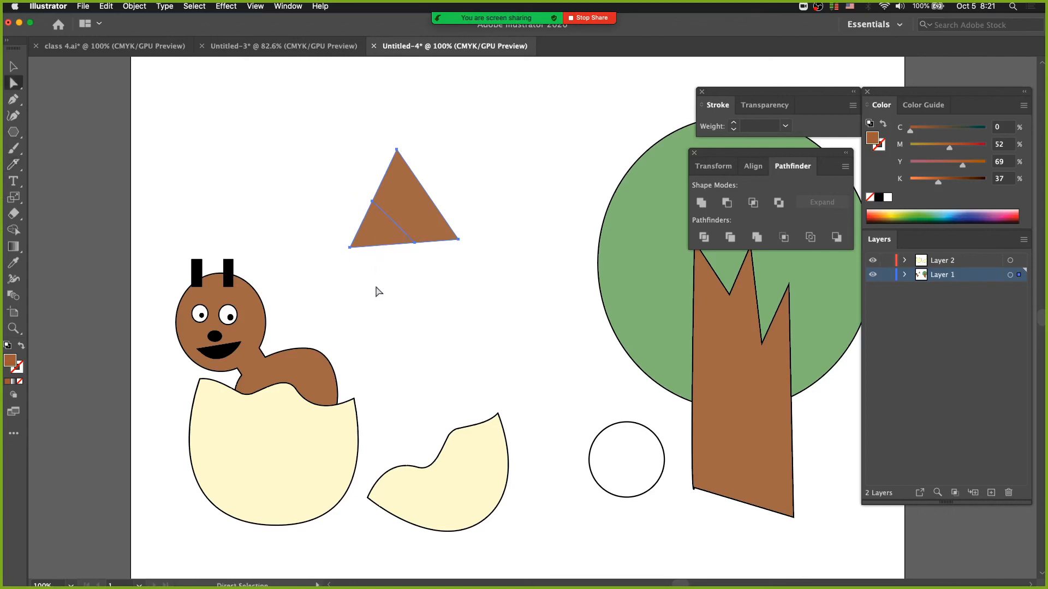
left_click_drag(382, 239, 320, 224)
left_click_drag(425, 215, 434, 190)
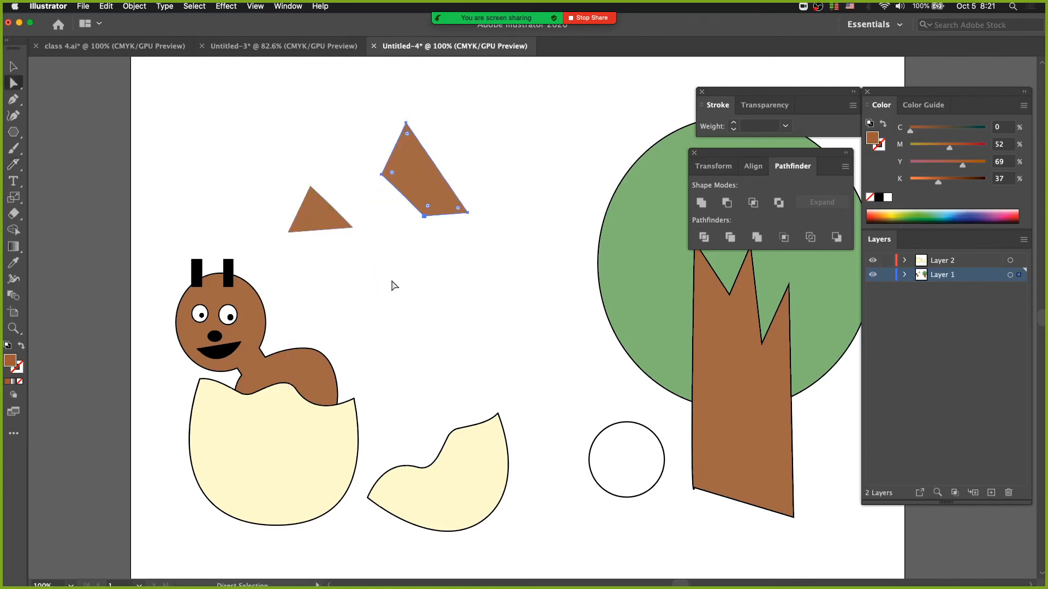
left_click_drag(313, 213, 381, 214)
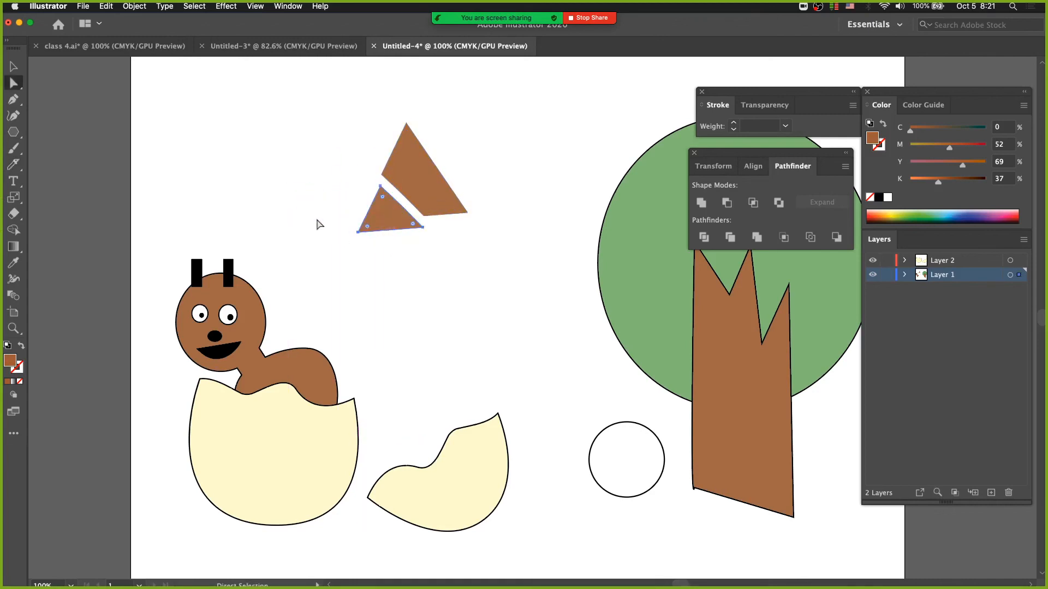
Step: Cut both triangle pieces along the opposite diagonal with the Knife tool and spread the resulting right-hand pieces slightly apart
left_click(13, 163)
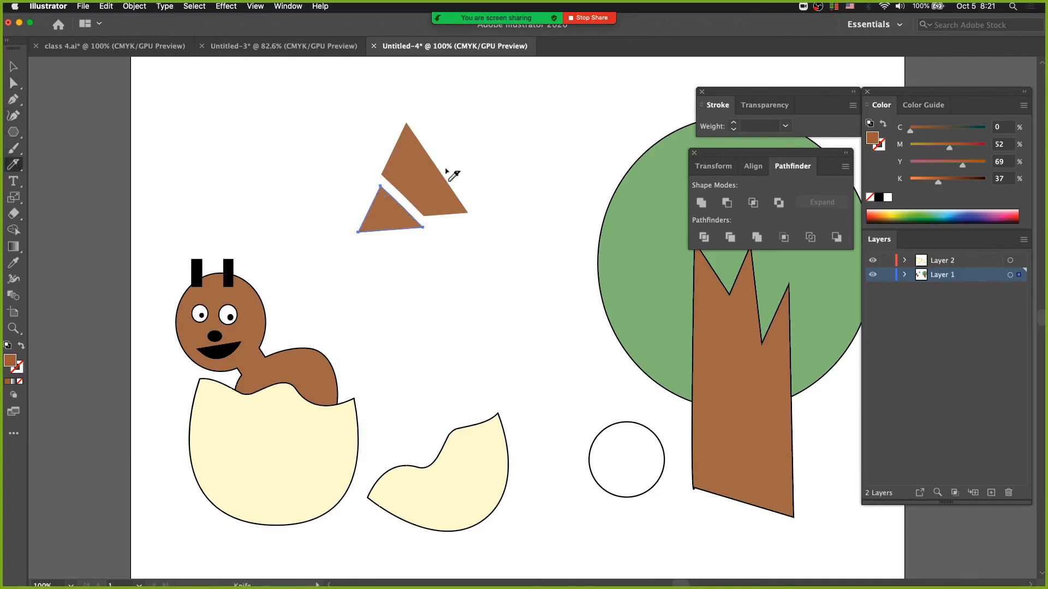
key("super")
left_click_drag(463, 162, 388, 251)
left_click_drag(446, 204, 416, 236)
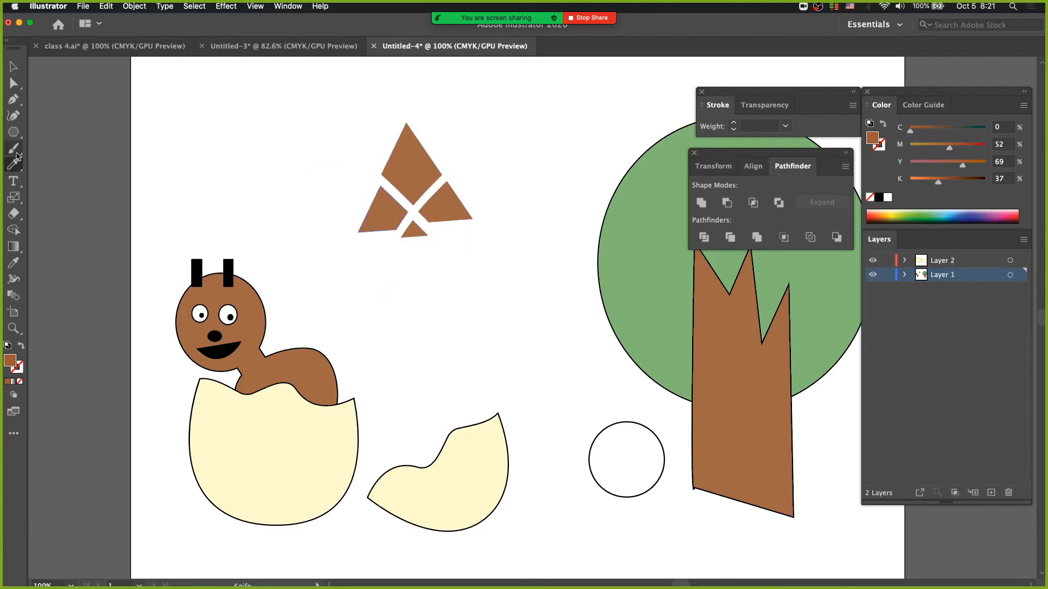
Step: Select only the three lower triangle pieces and cut across them with the Knife tool, leaving the top piece unselected
key("a")
left_click_drag(351, 117, 475, 257)
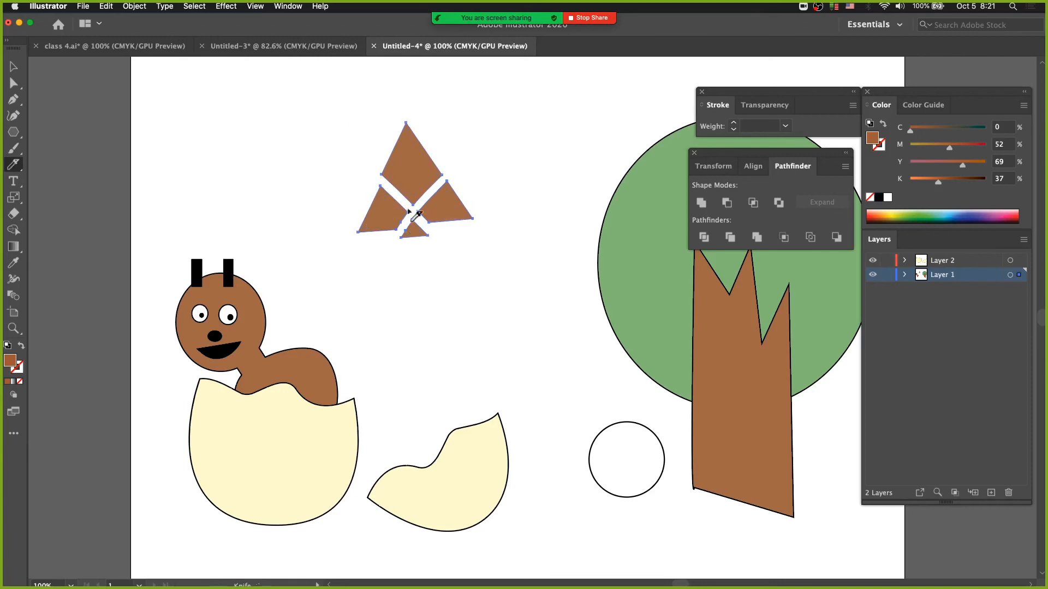
left_click(317, 145)
left_click_drag(323, 182, 387, 222)
left_click(444, 206, "shift+super")
left_click(415, 229, "shift+super")
left_click(405, 176)
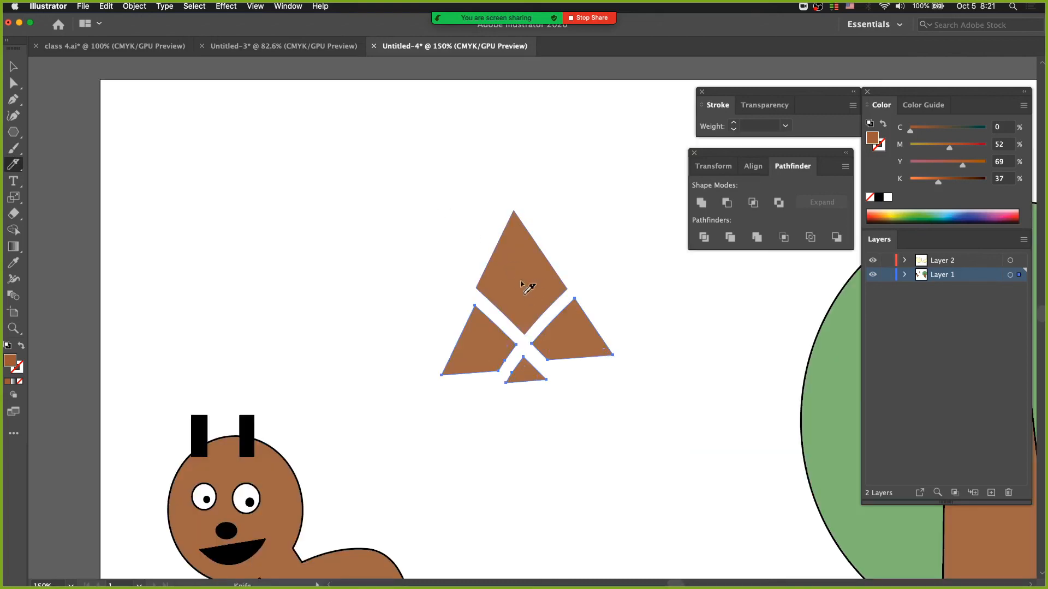
left_click_drag(527, 288, 373, 232)
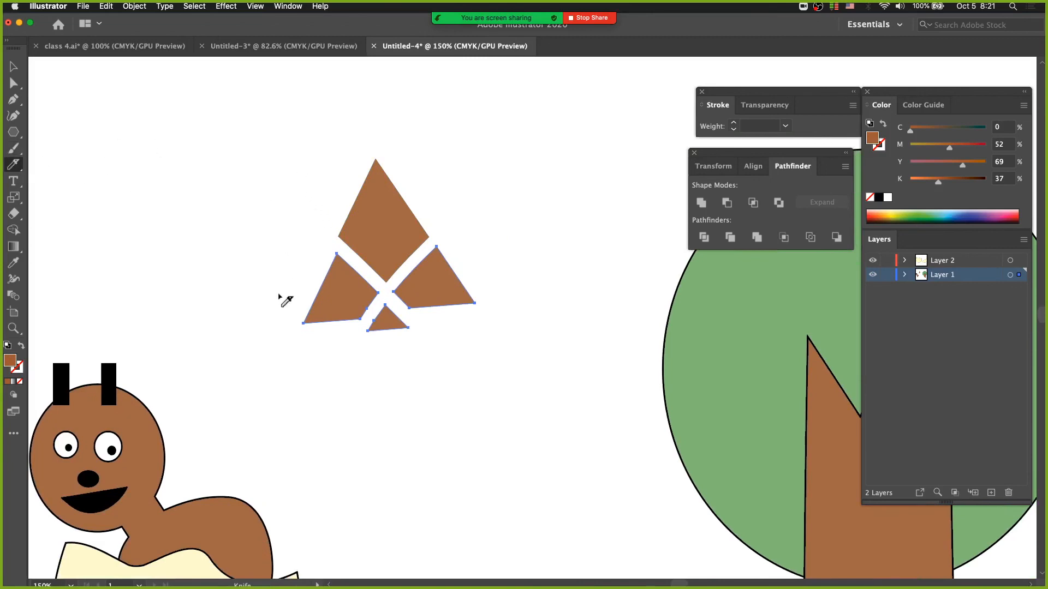
left_click_drag(279, 296, 494, 234)
Step: Move the cut-off tip of the left triangle piece up and away, and shift the rest of that piece slightly outward
key("a")
left_click(276, 238)
left_click_drag(341, 263, 323, 250)
left_click_drag(346, 291, 341, 283)
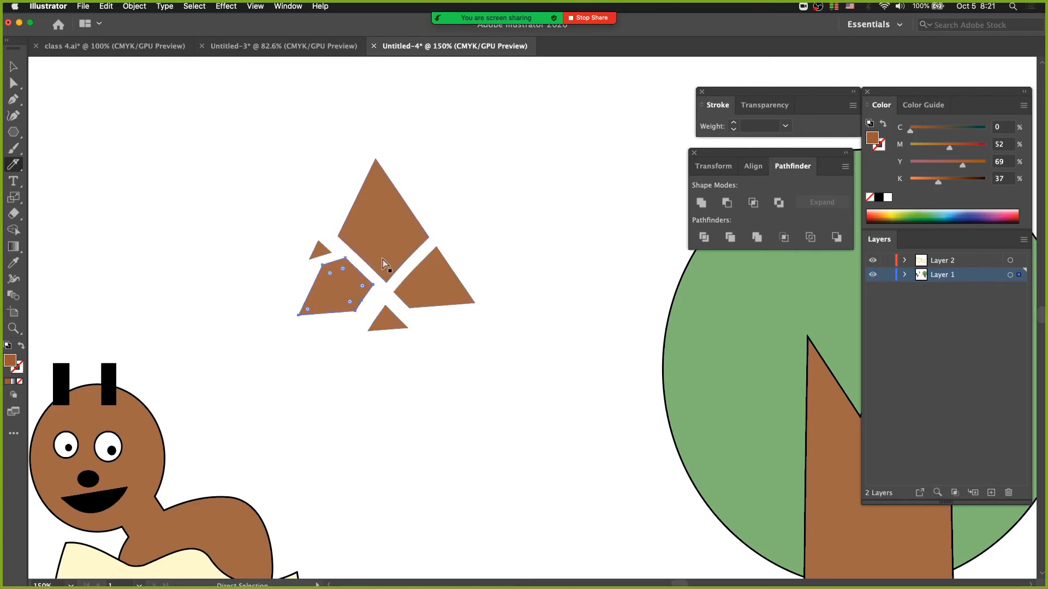
Step: Cut across the top triangle piece with the Knife tool and move its severed tip up and to the right
left_click(376, 241, "super")
left_click_drag(341, 190, 472, 243)
left_click(453, 186, "super")
left_click_drag(385, 188, 415, 165)
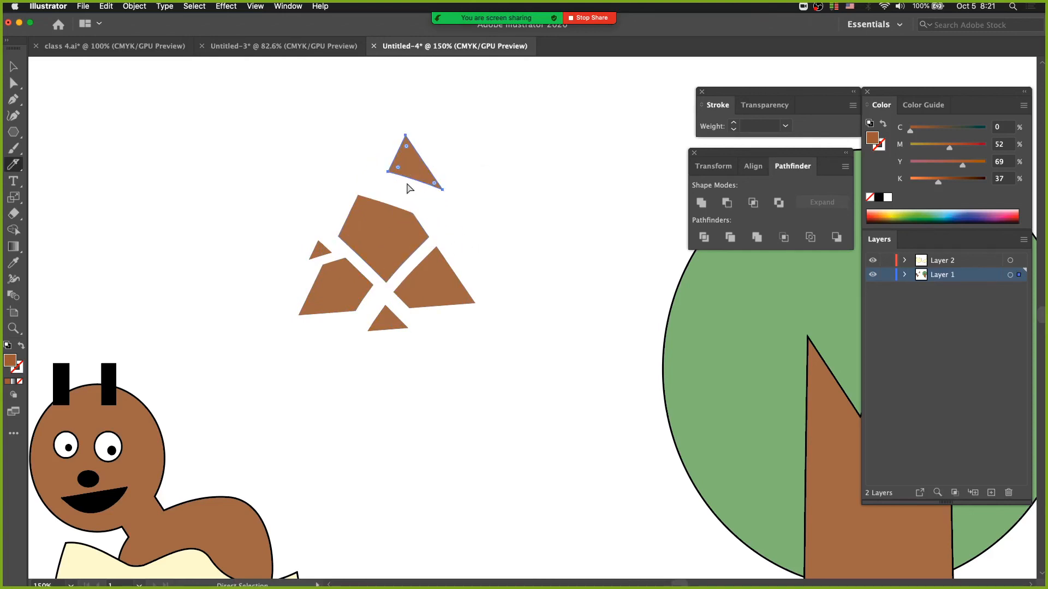